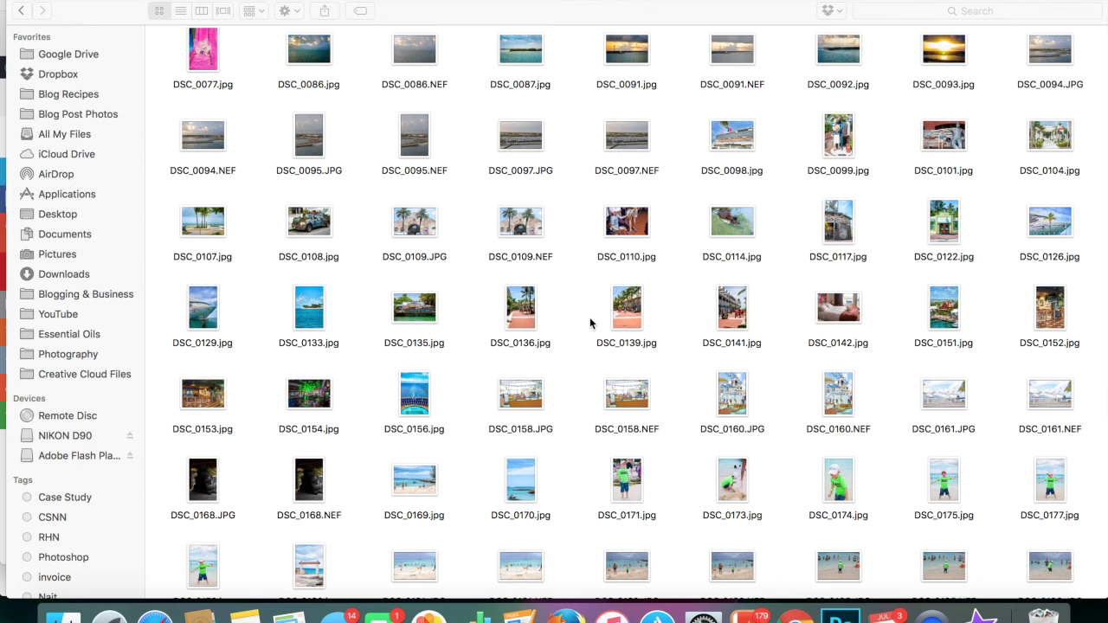
# Launch iMovie and create a new Movie project, My Movie 3.
pyautogui.scroll(-20, 589, 323)
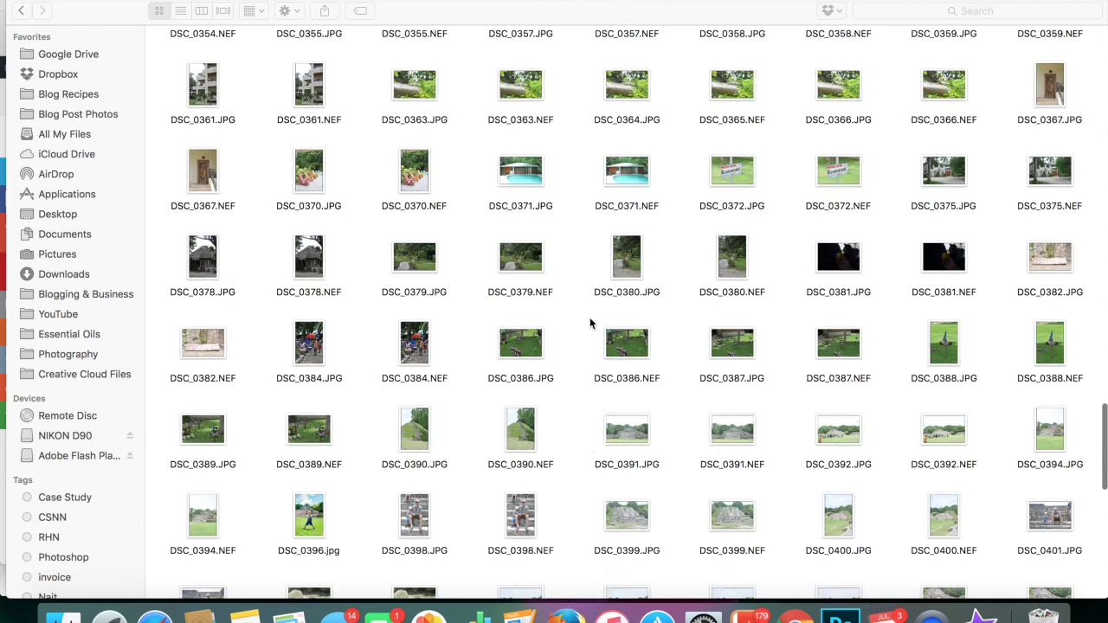
pyautogui.click(981, 616)
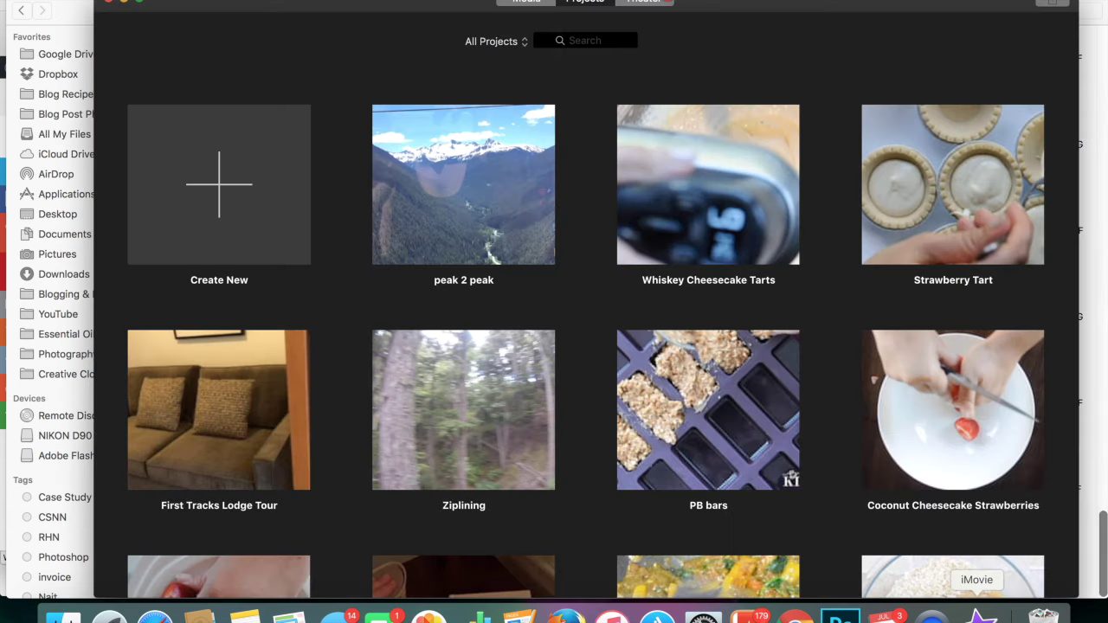
pyautogui.click(180, 212)
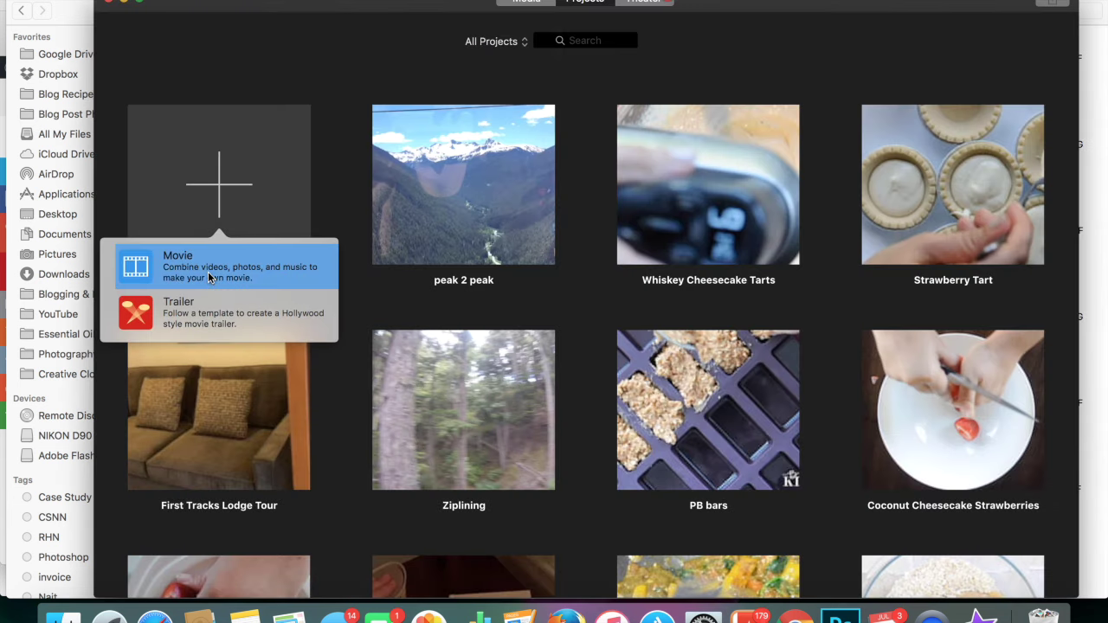
pyautogui.click(231, 227)
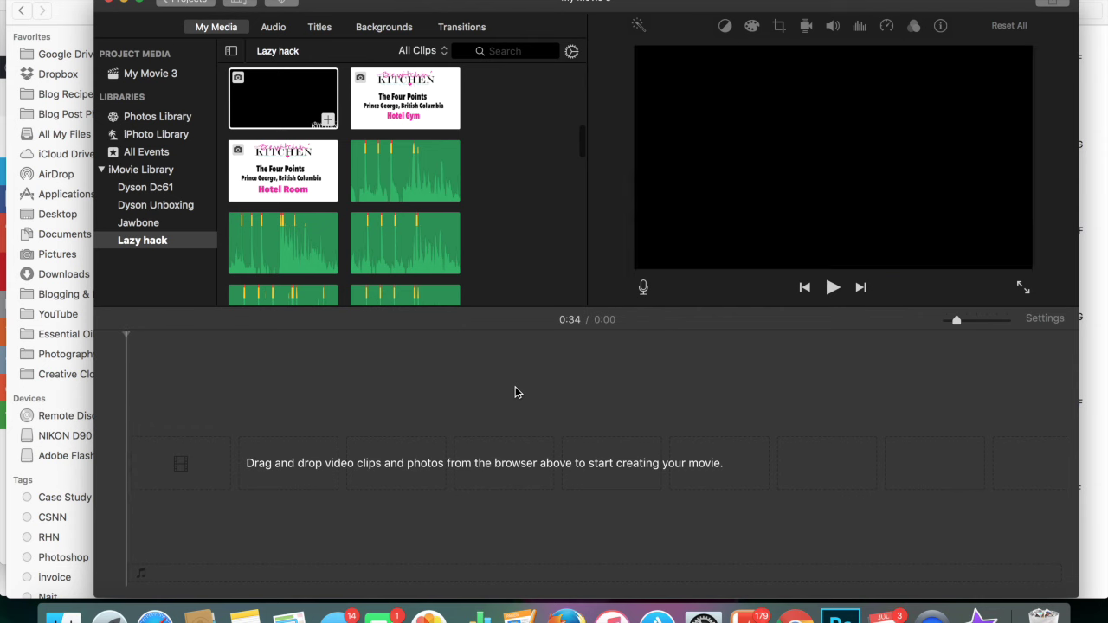
# In Finder, select DSC_1405–1415.AVI plus DSC_1434, DSC_1435 and DSC_1417.AVI.
pyautogui.click(63, 616)
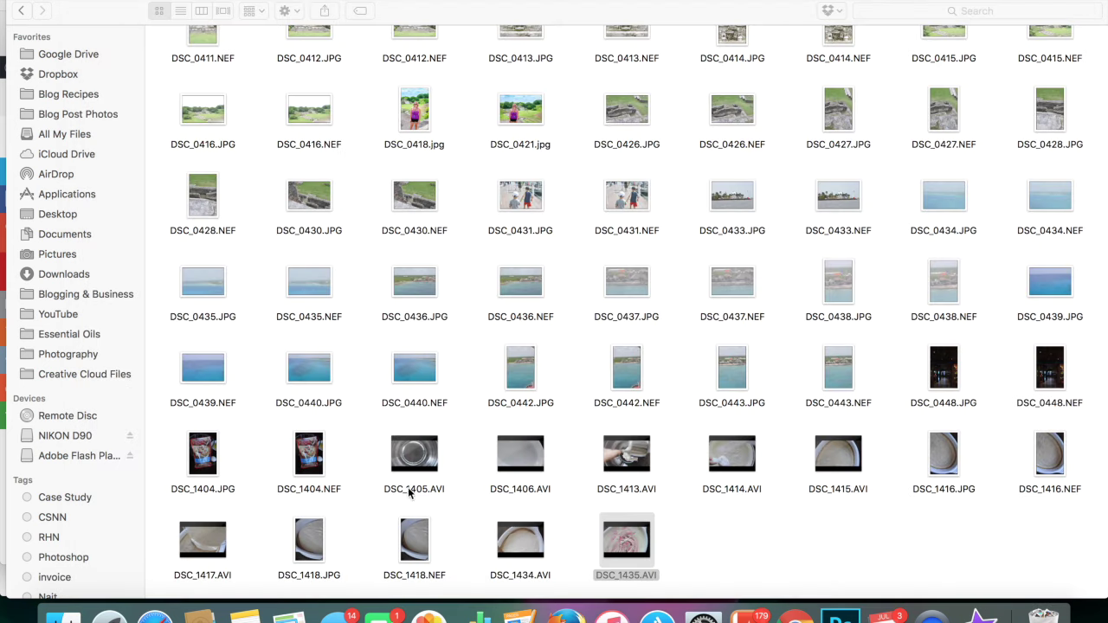
pyautogui.moveTo(355, 456); pyautogui.dragTo(891, 464)
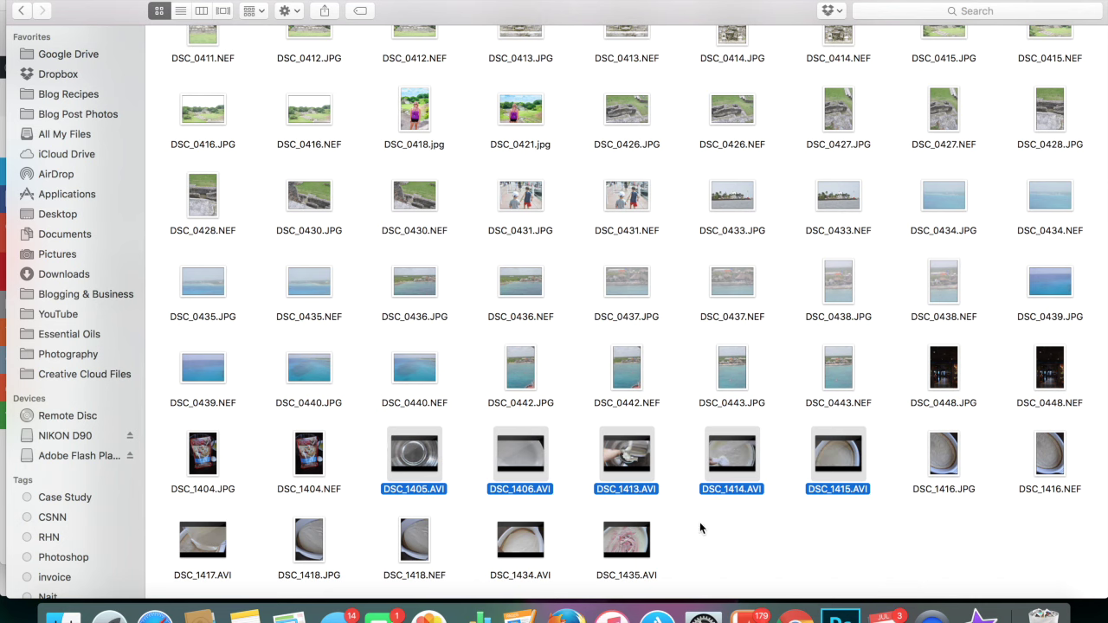
pyautogui.moveTo(672, 545); pyautogui.dragTo(508, 544)
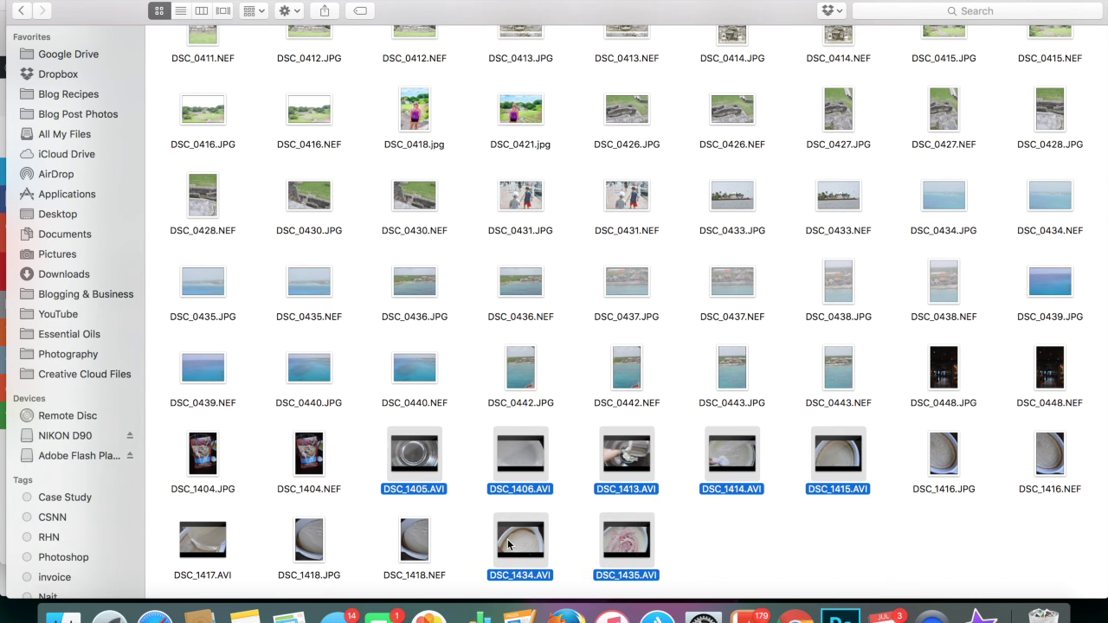
pyautogui.keyDown('super'); pyautogui.click(206, 543); pyautogui.keyUp('super')
# Drag the eight selected AVI files onto the My Movie 3 timeline and select all eight clips.
pyautogui.click(979, 616)
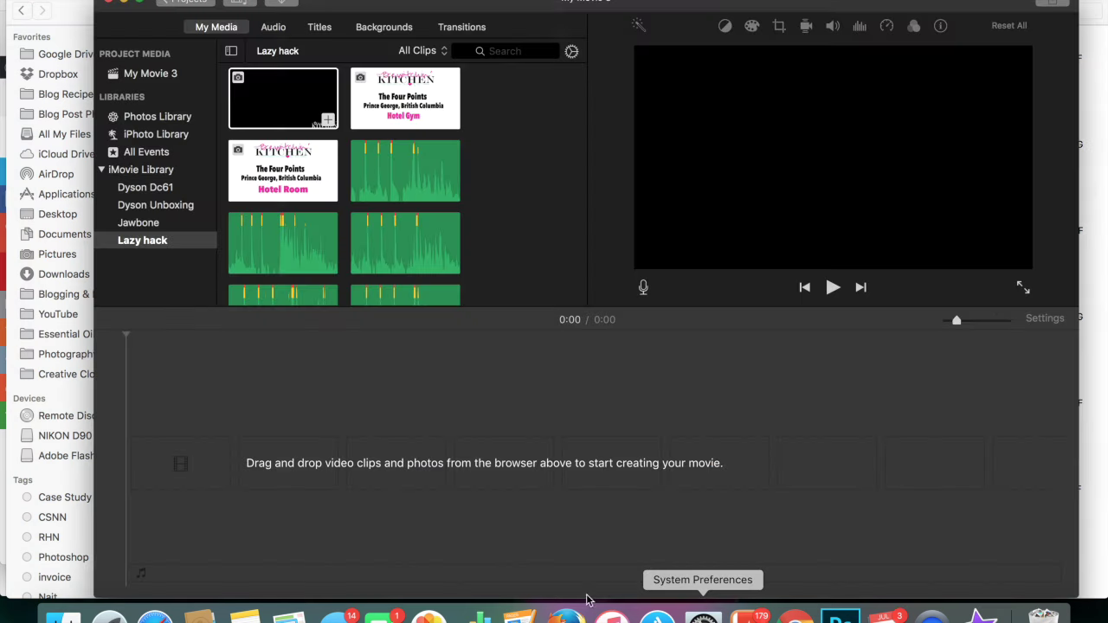
pyautogui.moveTo(78, 4); pyautogui.dragTo(836, 4)
pyautogui.moveTo(954, 539); pyautogui.dragTo(530, 497)
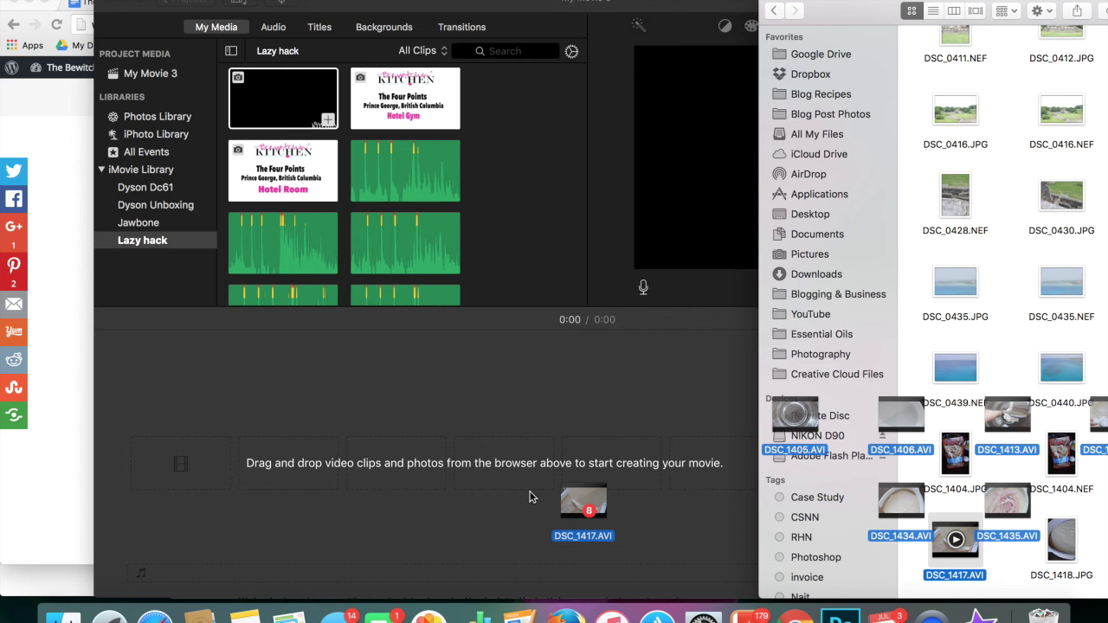
pyautogui.moveTo(531, 497); pyautogui.dragTo(519, 472)
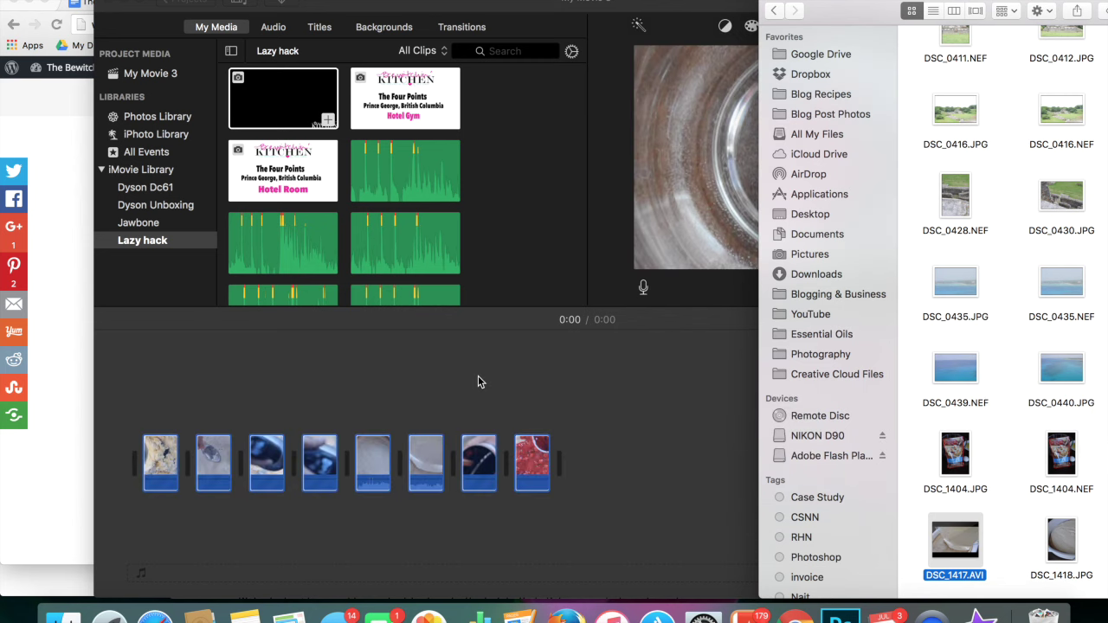
pyautogui.click(478, 377)
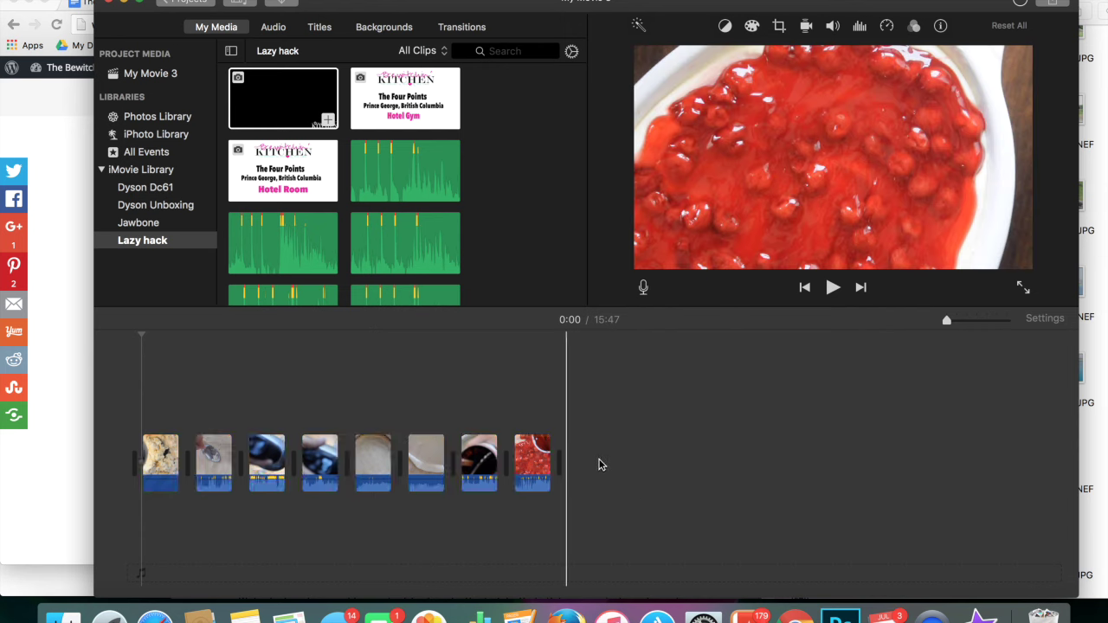
pyautogui.moveTo(598, 462); pyautogui.dragTo(129, 479)
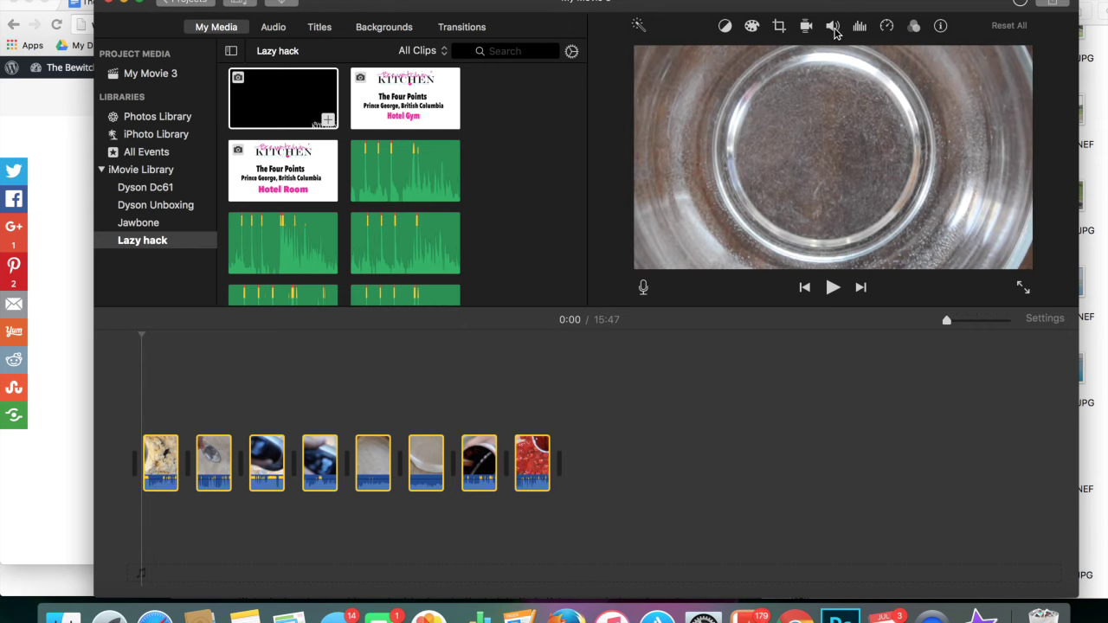
# Set the volume of all eight kitchen clips to 0%.
pyautogui.click(833, 27)
pyautogui.moveTo(749, 58); pyautogui.dragTo(663, 55)
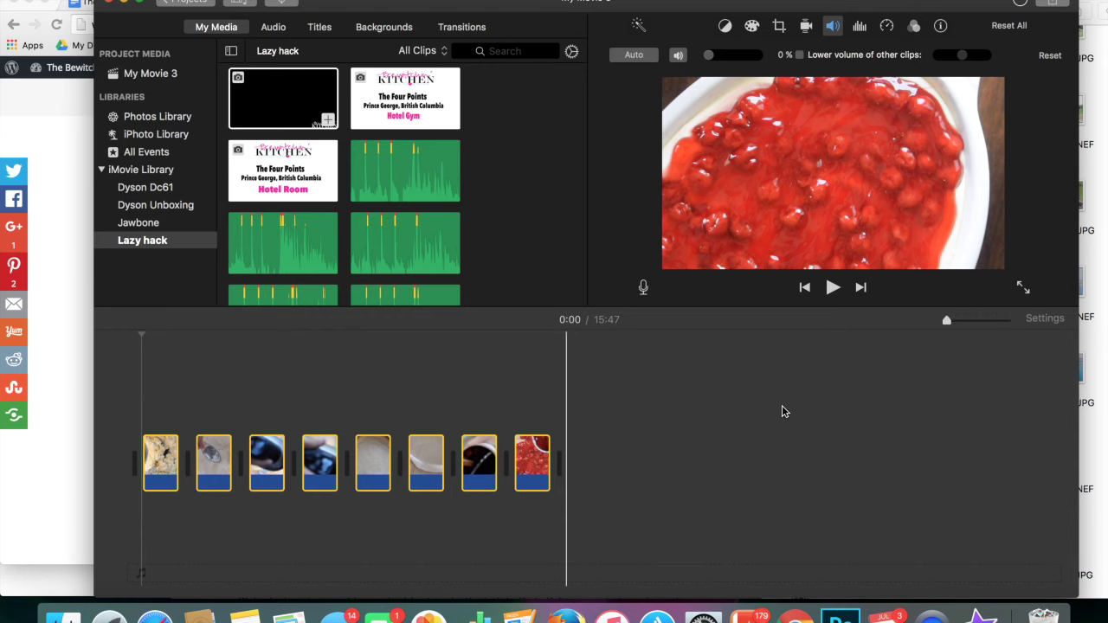
# Play from the start, split off the first clip's opening moment and delete it.
pyautogui.click(741, 447)
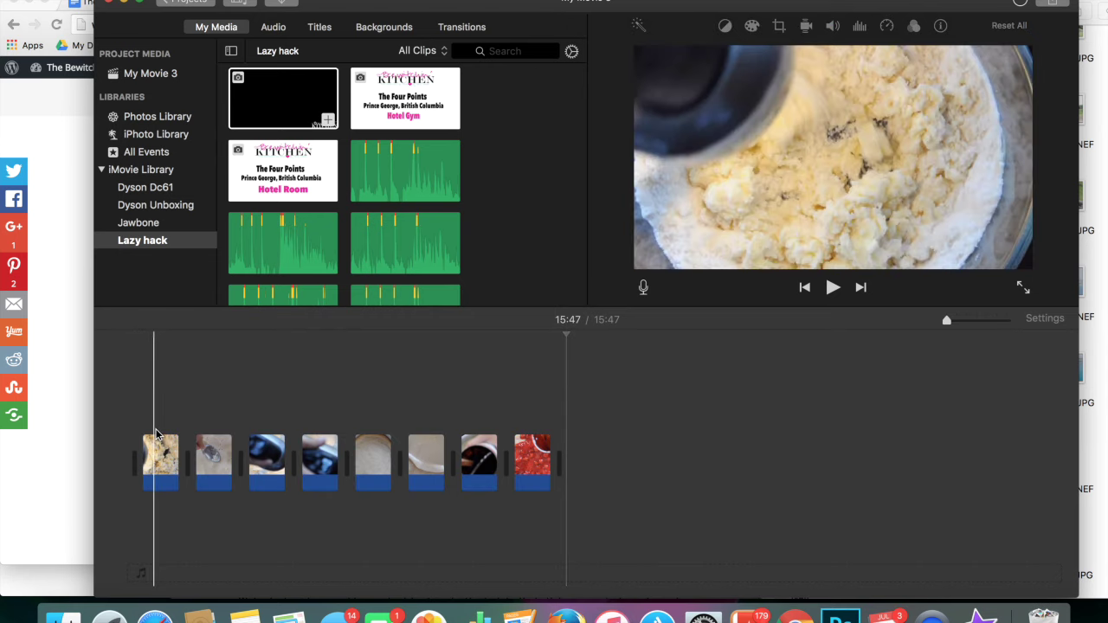
pyautogui.click(126, 399)
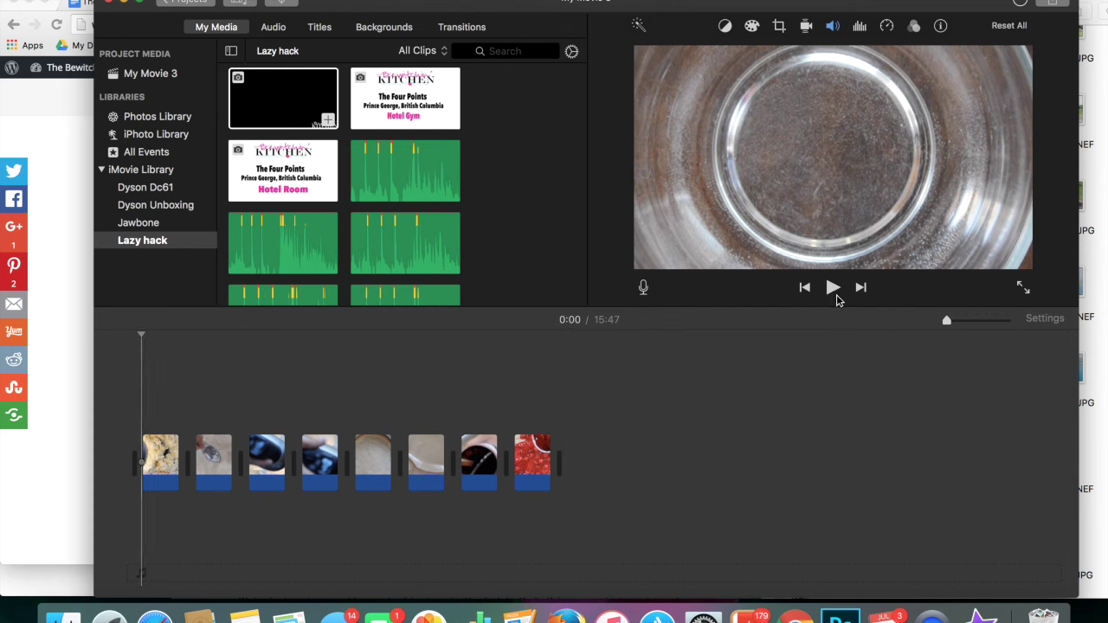
pyautogui.click(829, 287)
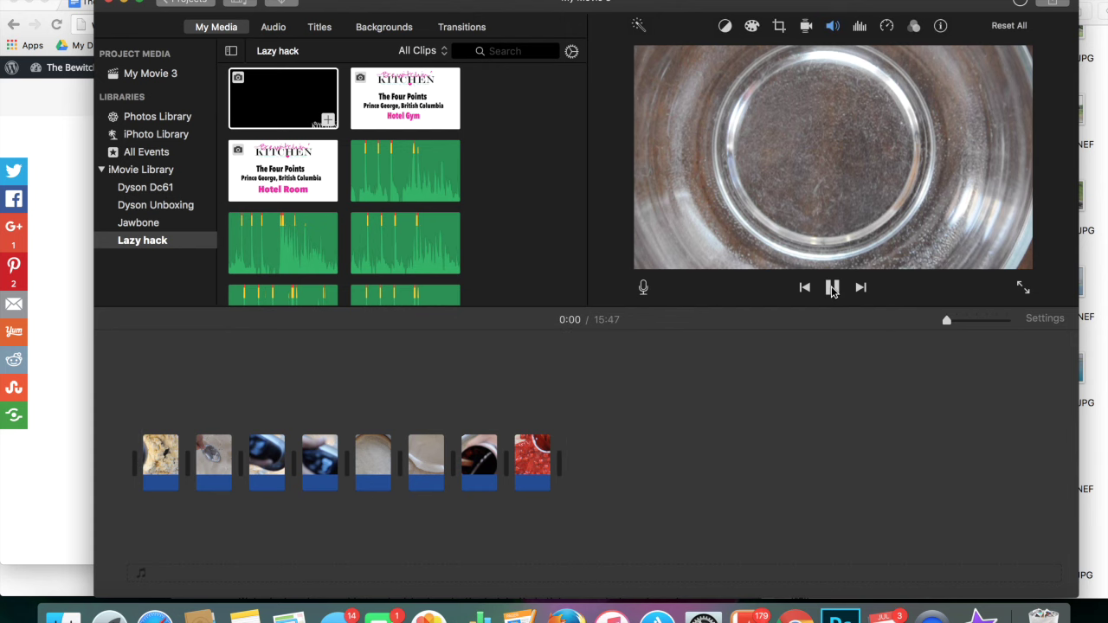
pyautogui.click(832, 288)
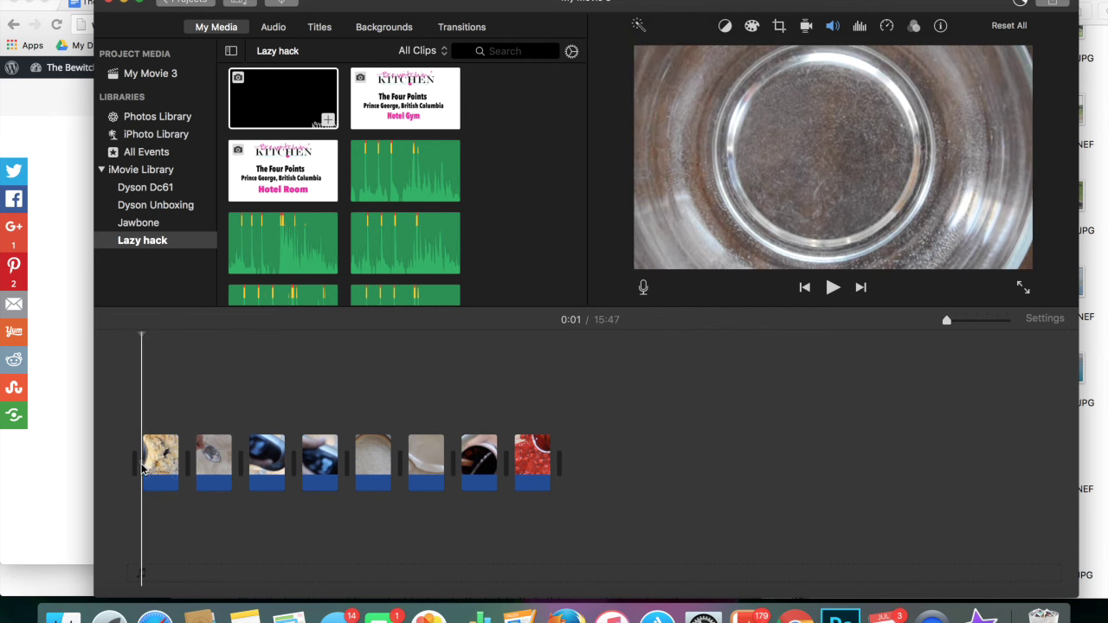
pyautogui.rightClick(145, 466)
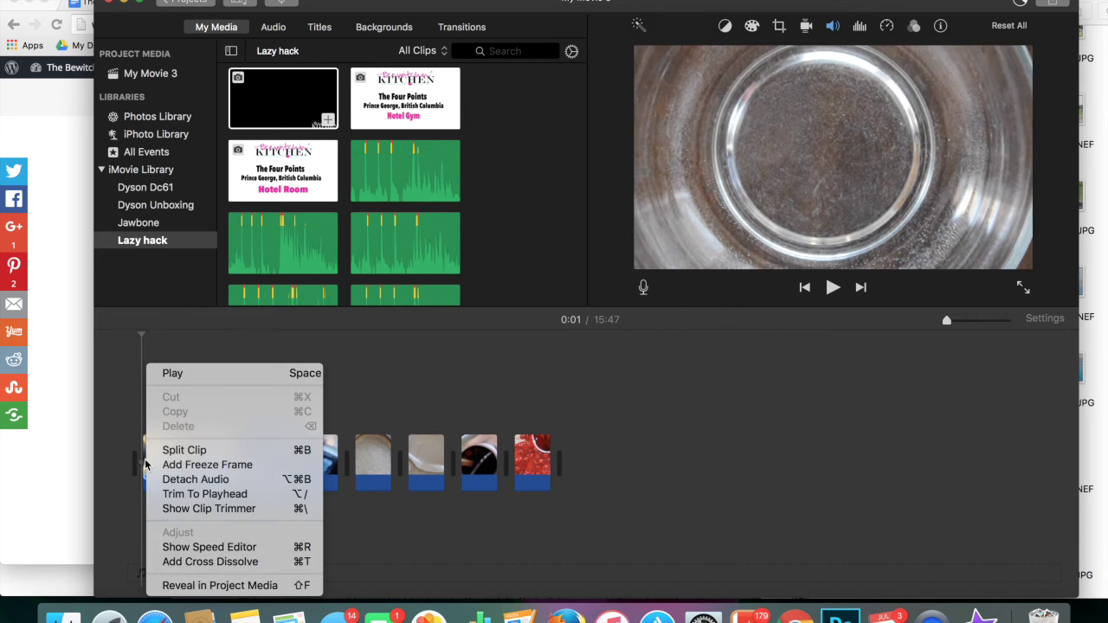
pyautogui.click(164, 451)
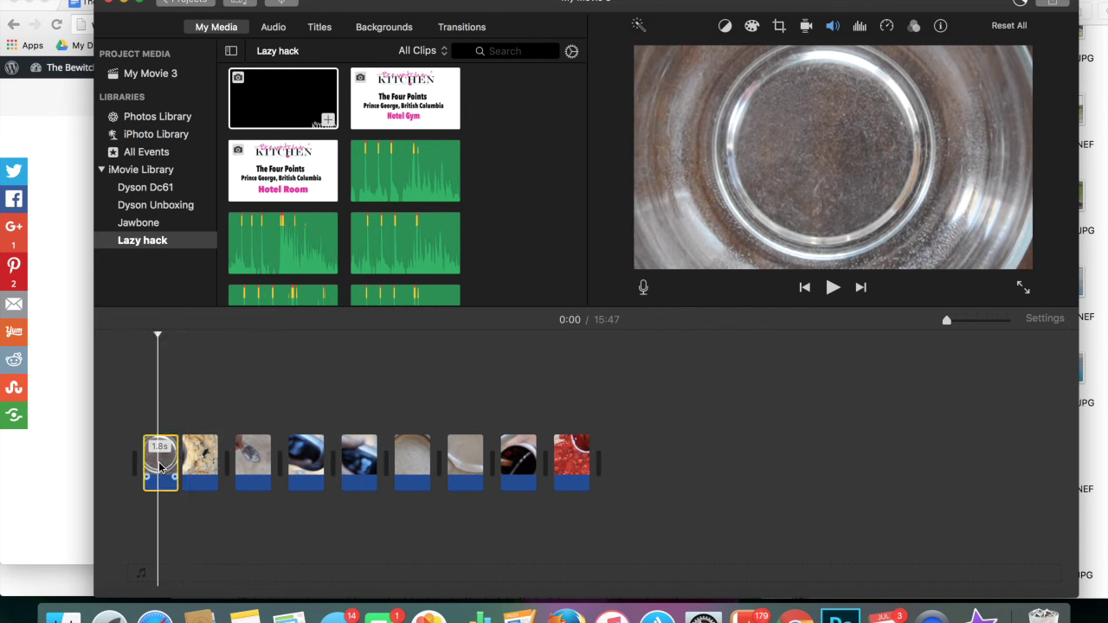
pyautogui.press('Delete')
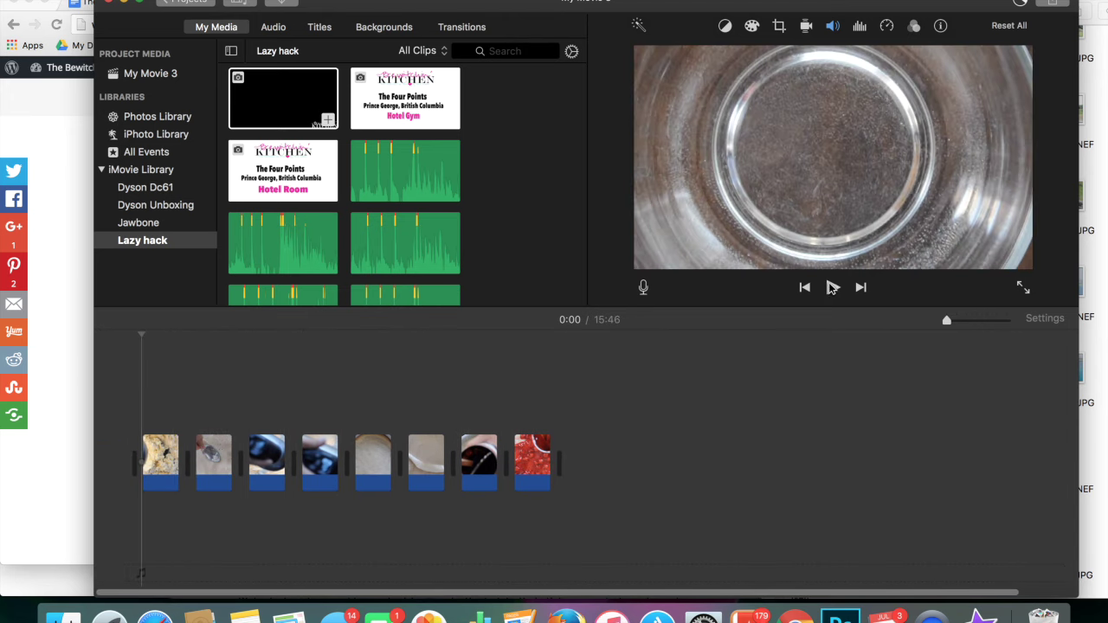
# Split the first clip twice more and delete the short unwanted piece, leaving the movie at 15:41.
pyautogui.click(832, 287)
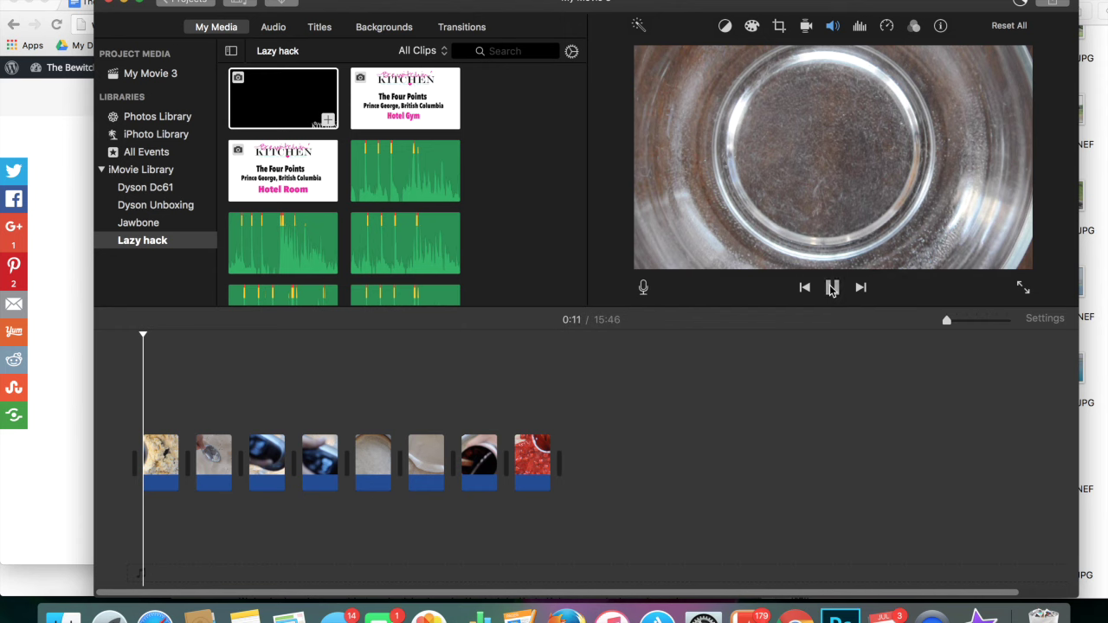
pyautogui.click(830, 289)
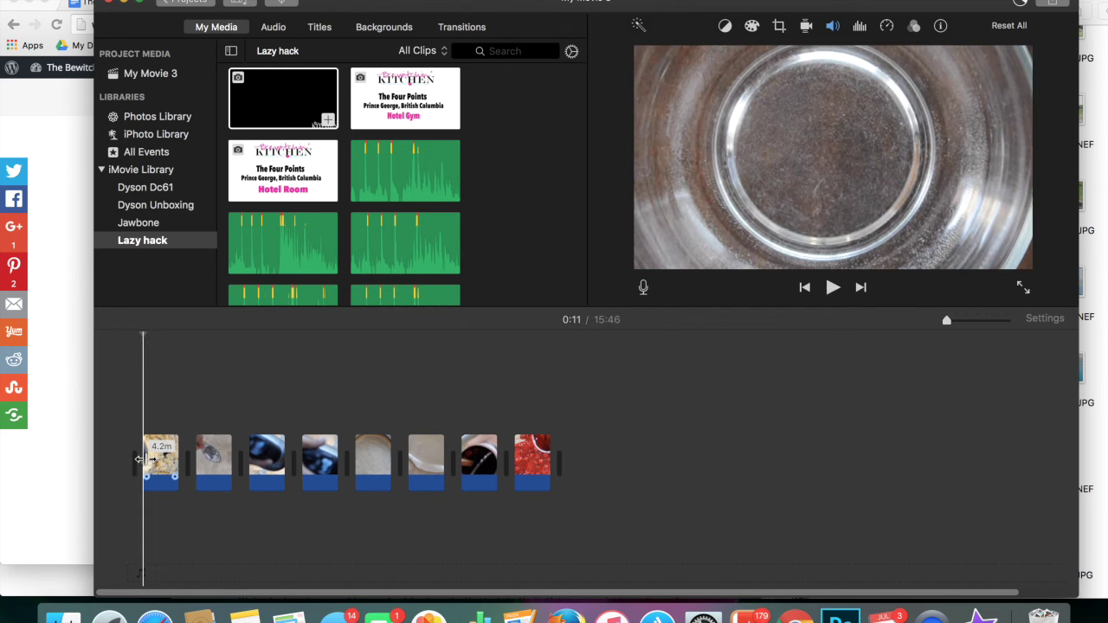
pyautogui.rightClick(144, 458)
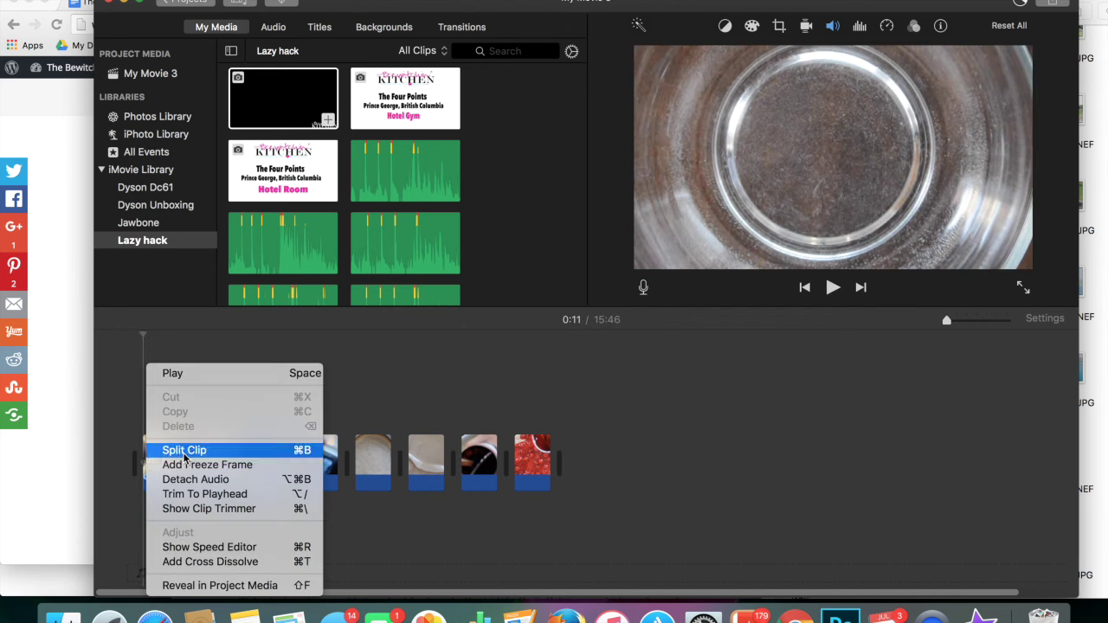
pyautogui.click(165, 447)
pyautogui.click(165, 459)
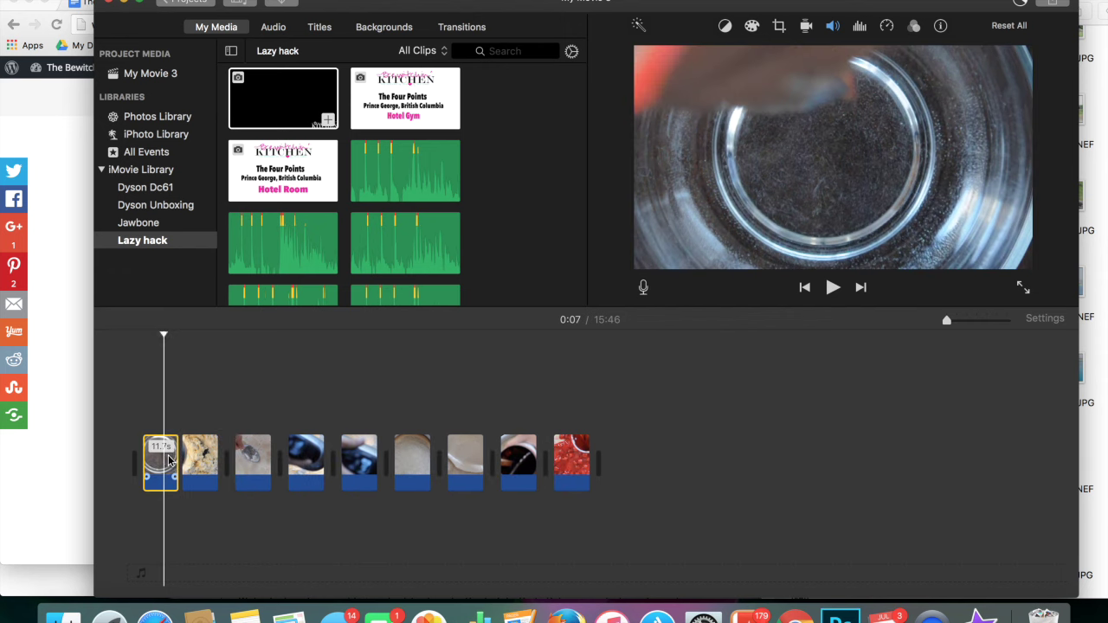
pyautogui.rightClick(169, 461)
pyautogui.click(204, 450)
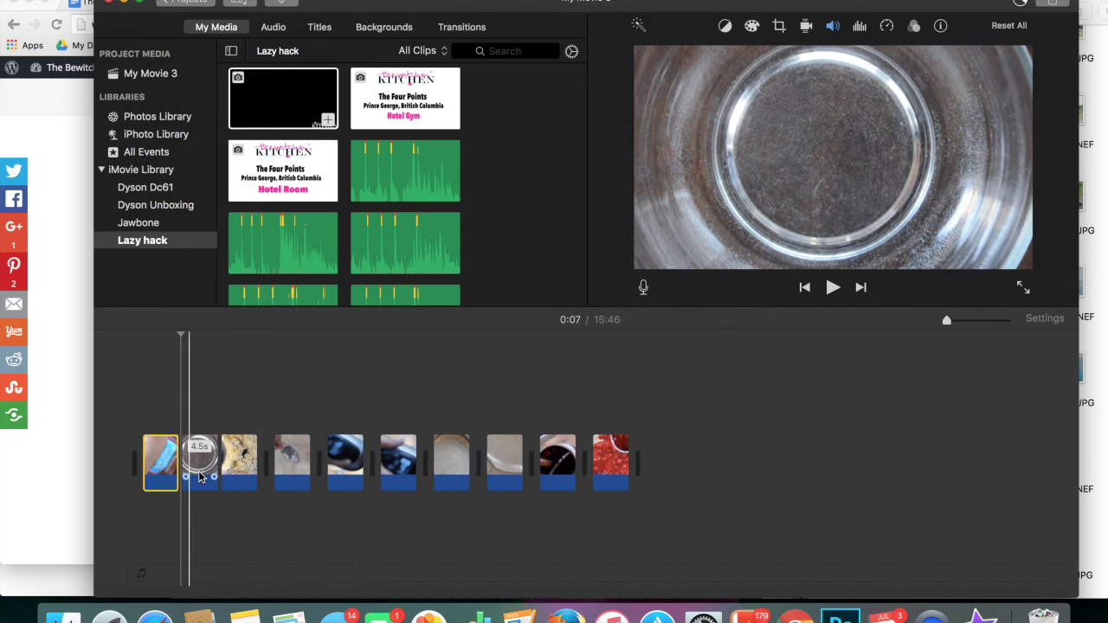
pyautogui.click(200, 475)
pyautogui.press('Delete')
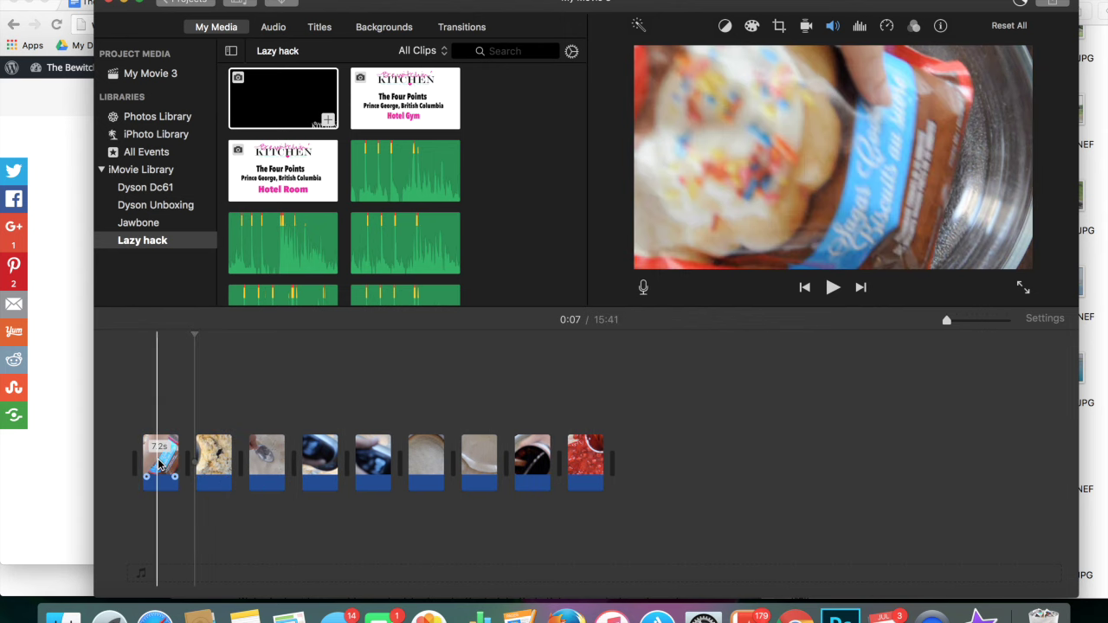
pyautogui.click(160, 464)
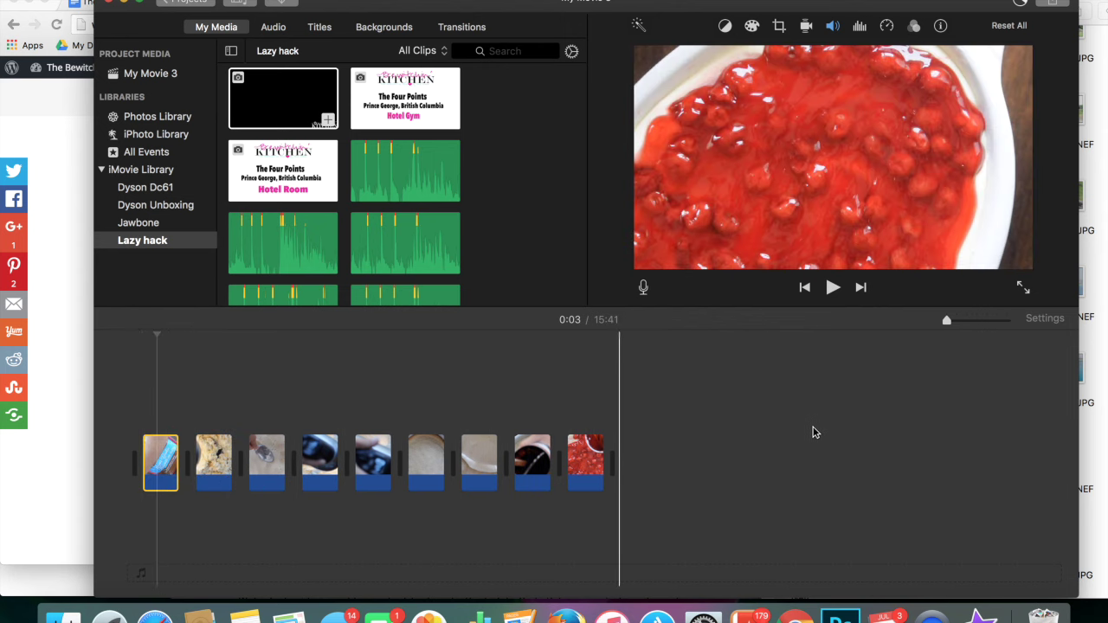
# Show speed controls for all clips and shorten the first clip from 7.2 to 5.8 seconds.
pyautogui.moveTo(704, 471); pyautogui.dragTo(130, 453)
pyautogui.rightClick(218, 466)
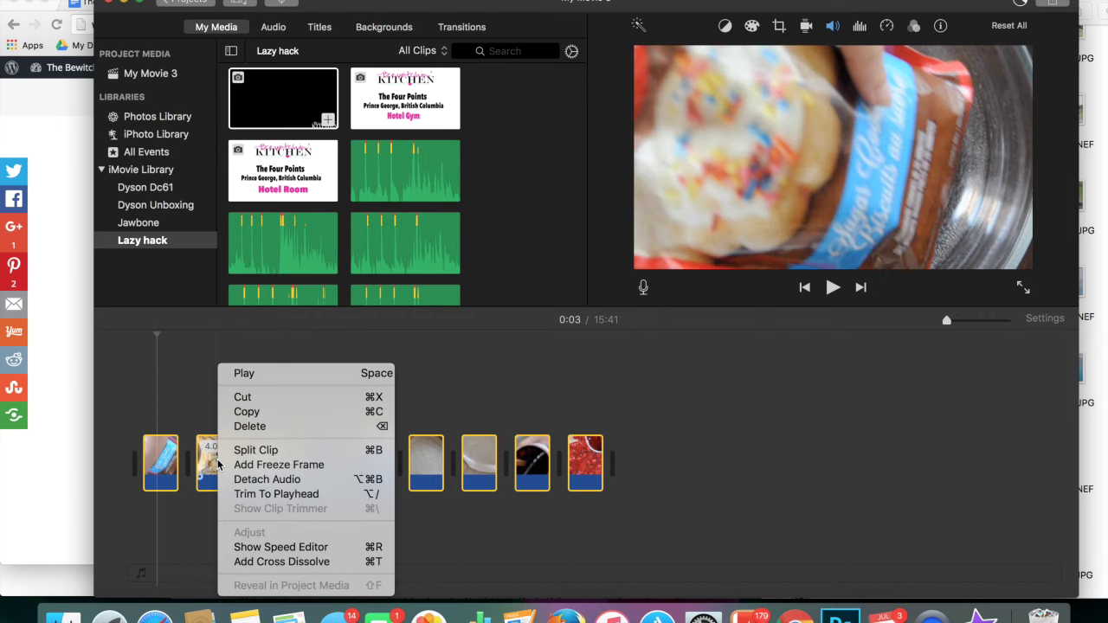
pyautogui.click(287, 547)
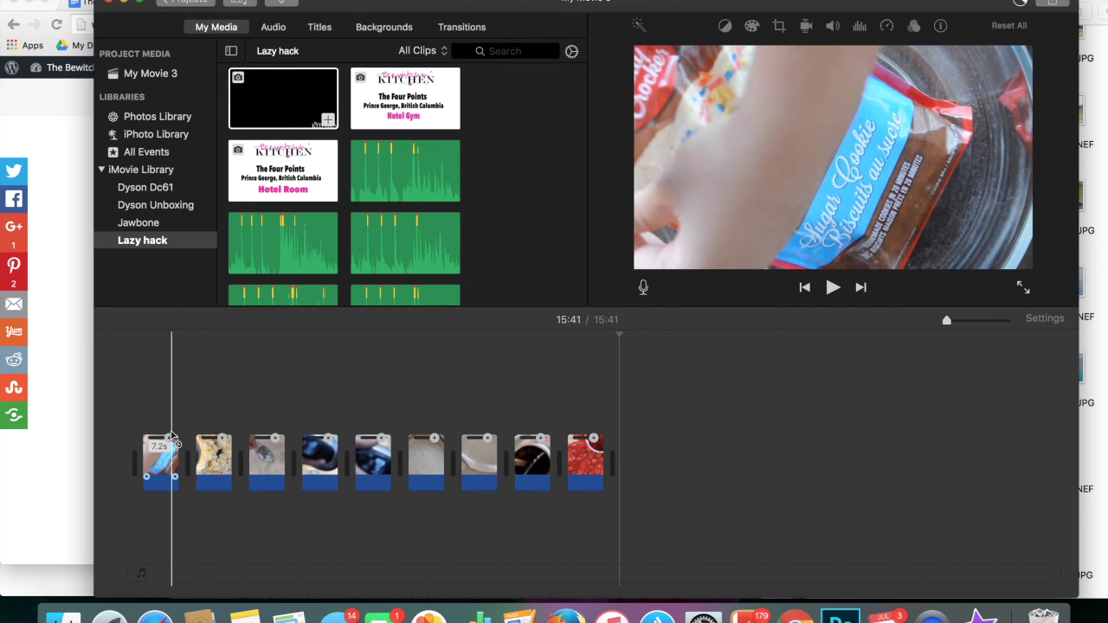
pyautogui.click(172, 442)
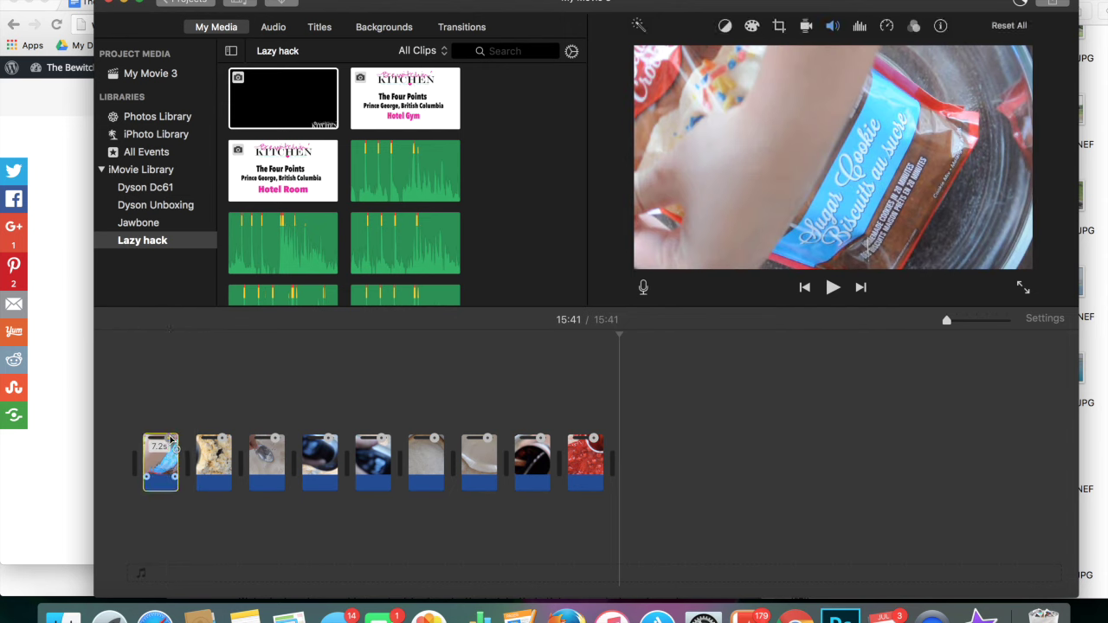
pyautogui.moveTo(171, 440); pyautogui.dragTo(161, 441)
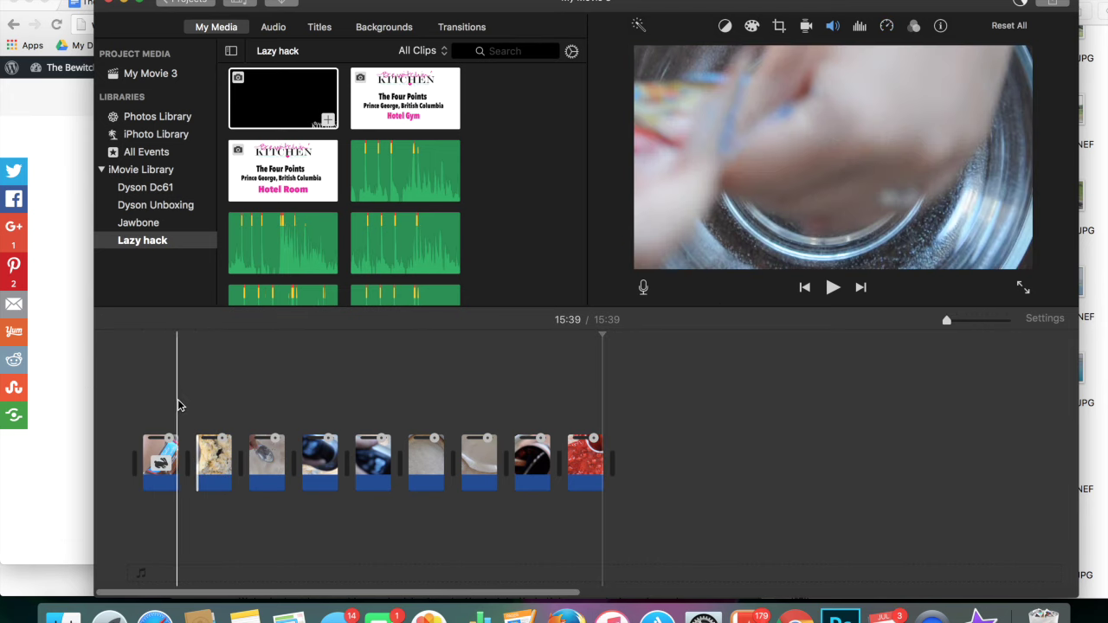
pyautogui.click(179, 390)
# Speed up the second clip and review playback to 0:24, shortening the movie to 14:22.
pyautogui.click(834, 289)
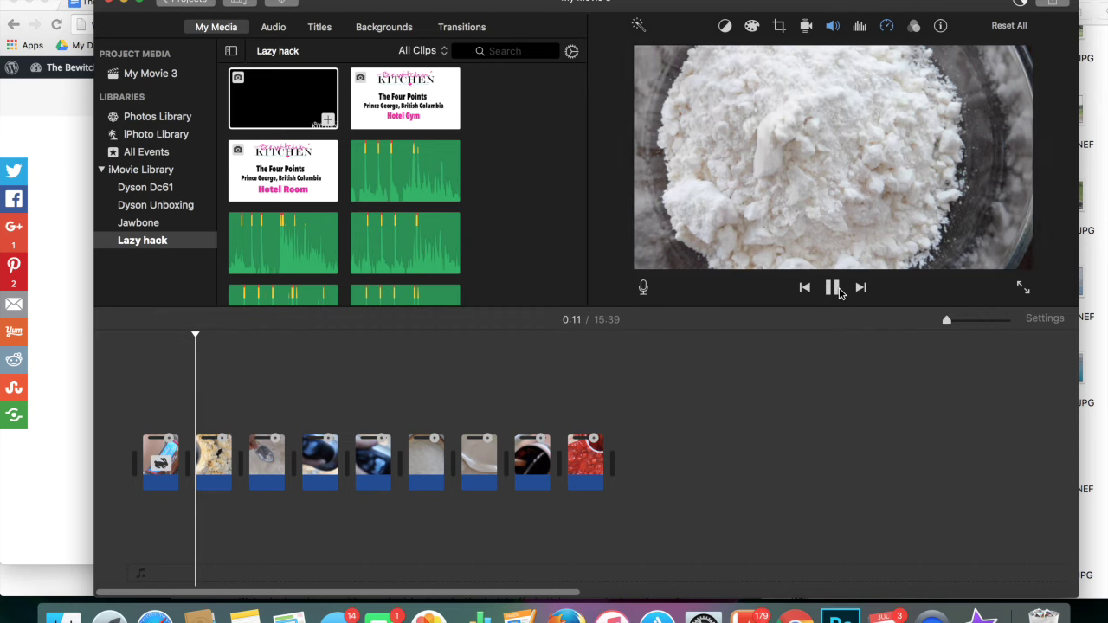
pyautogui.click(833, 288)
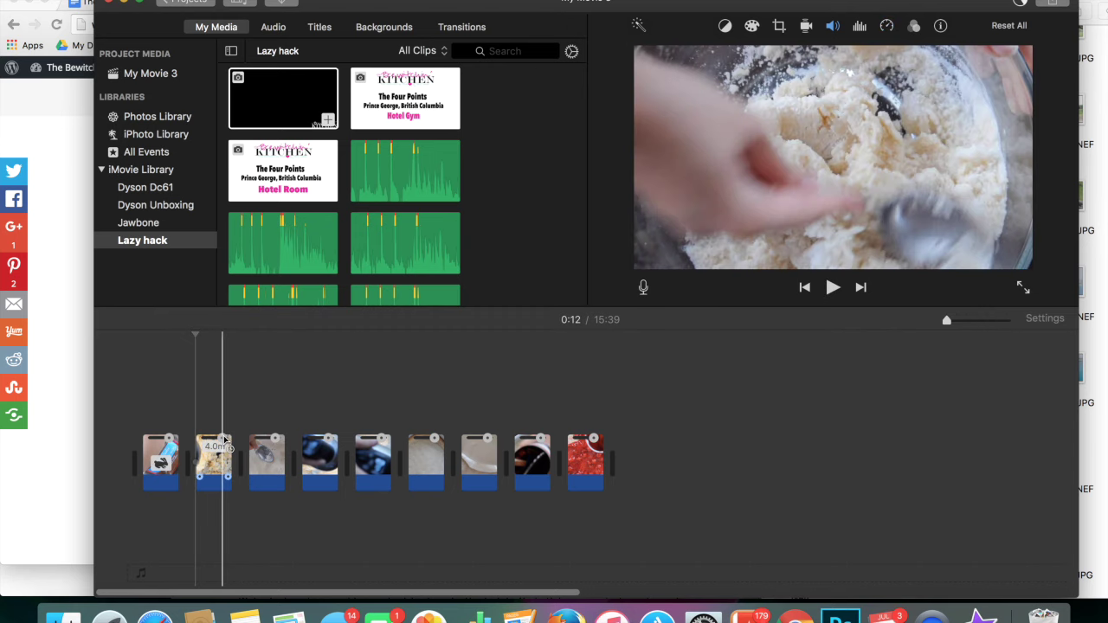
pyautogui.click(222, 441)
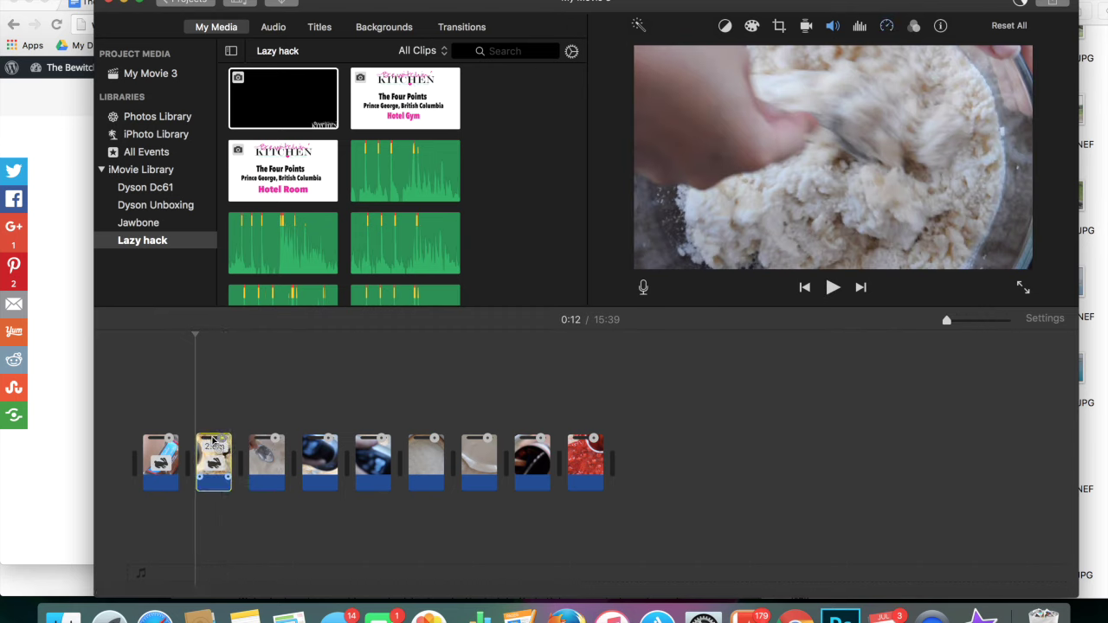
pyautogui.click(832, 288)
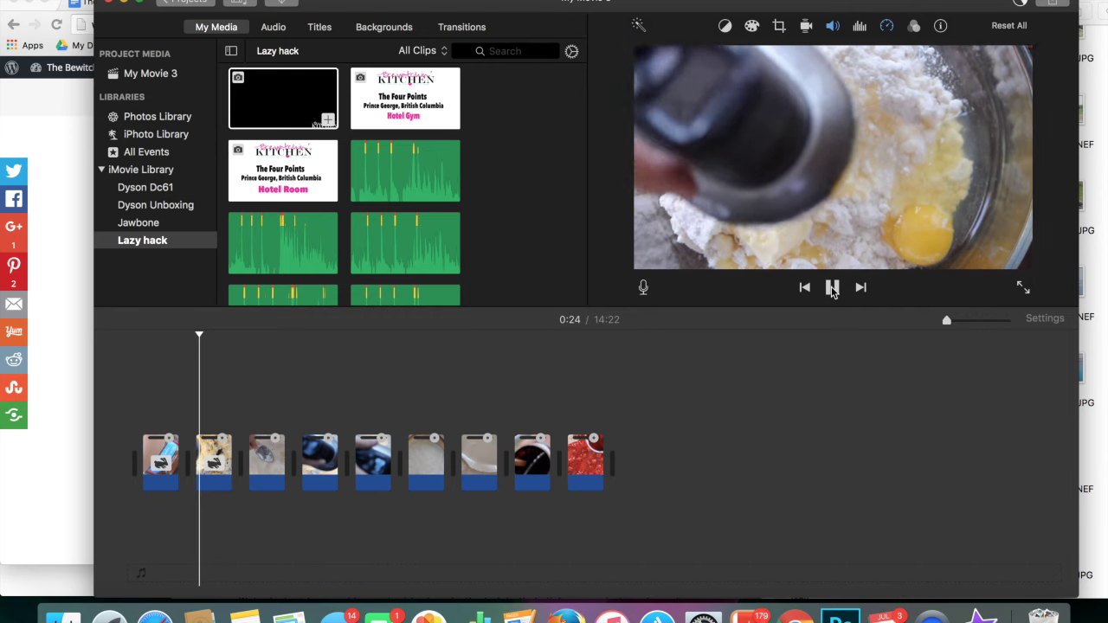
pyautogui.click(831, 287)
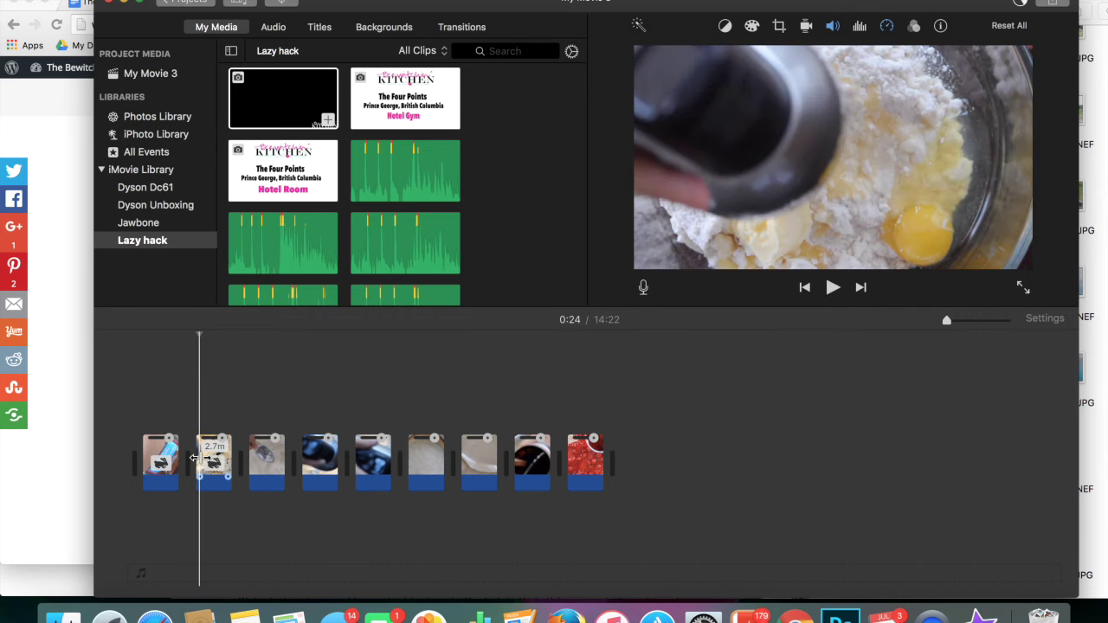
# Split the dough-mixing clip at 0:24, speed up the split-off third clip and review it.
pyautogui.rightClick(194, 457)
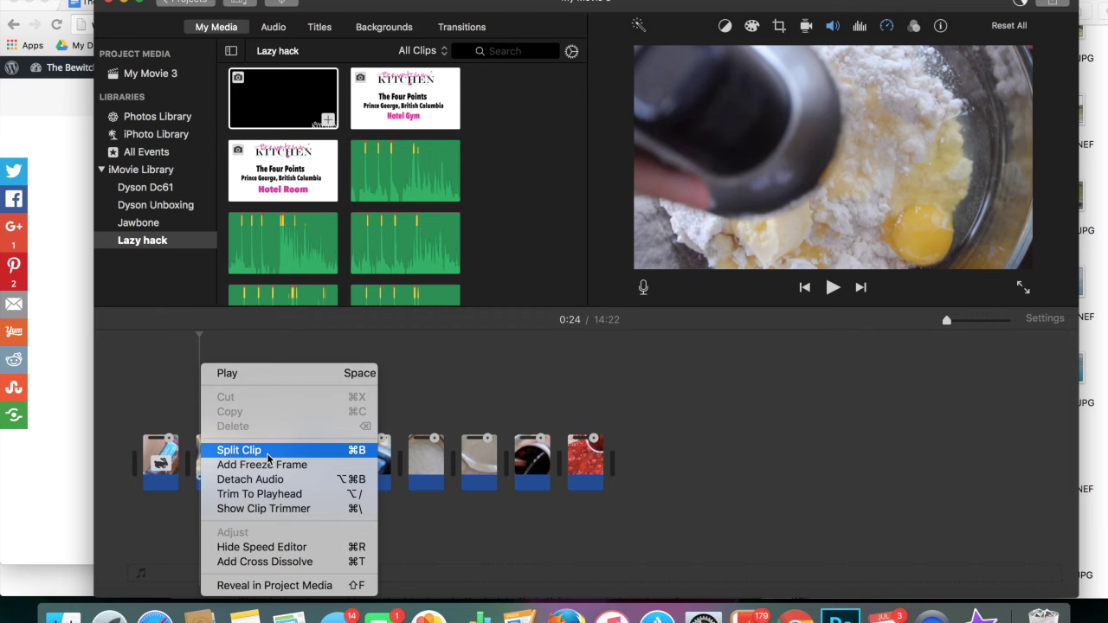
pyautogui.click(312, 451)
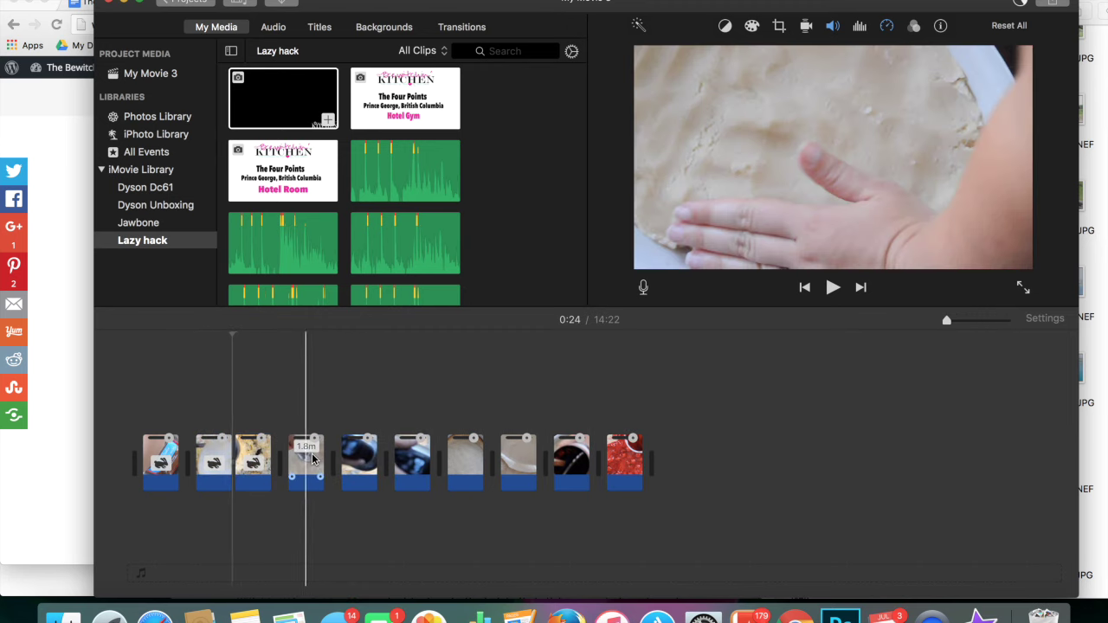
pyautogui.click(259, 451)
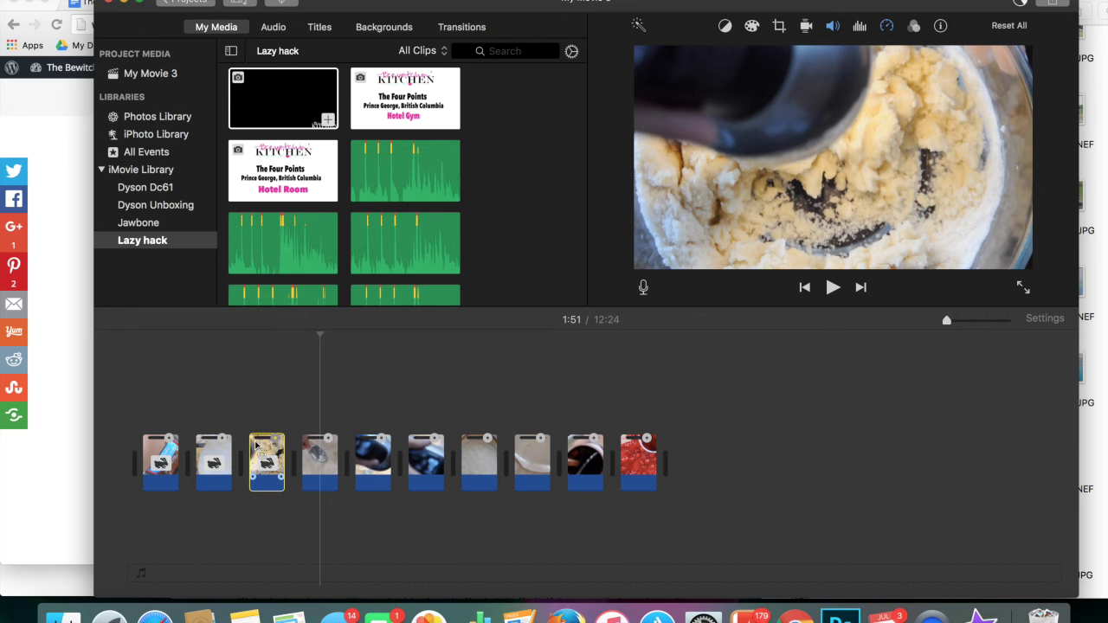
pyautogui.moveTo(256, 446); pyautogui.dragTo(275, 446)
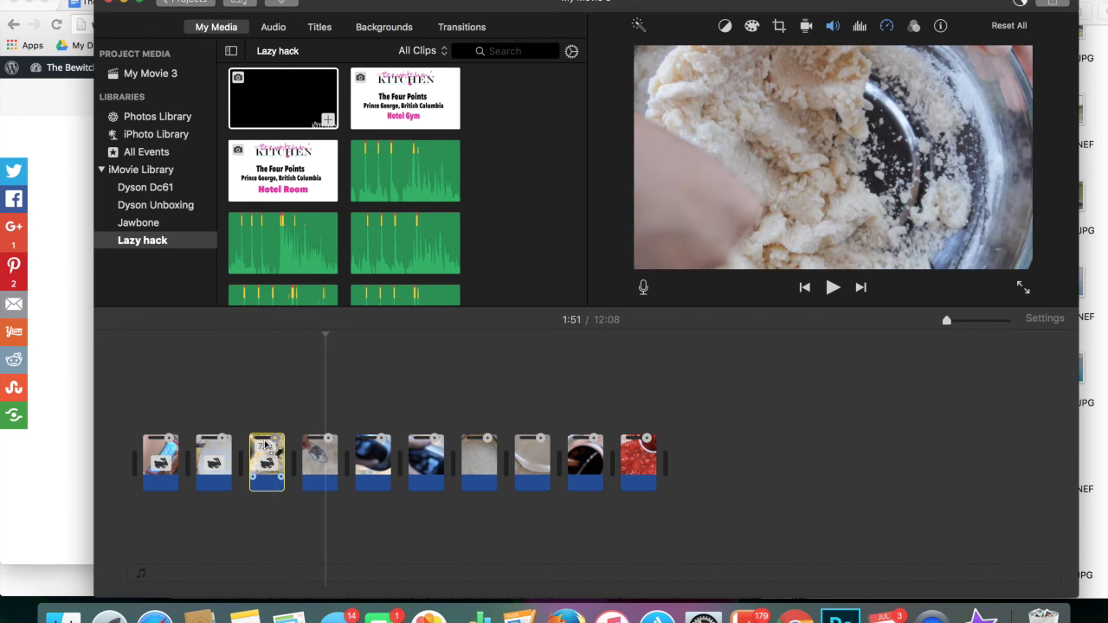
pyautogui.click(246, 422)
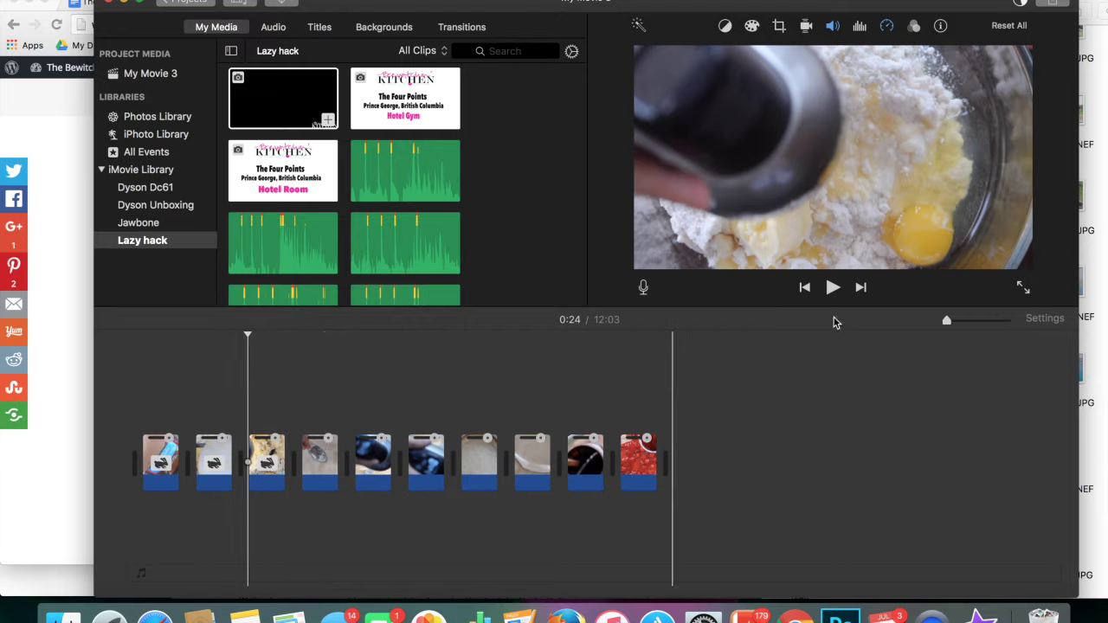
pyautogui.click(829, 287)
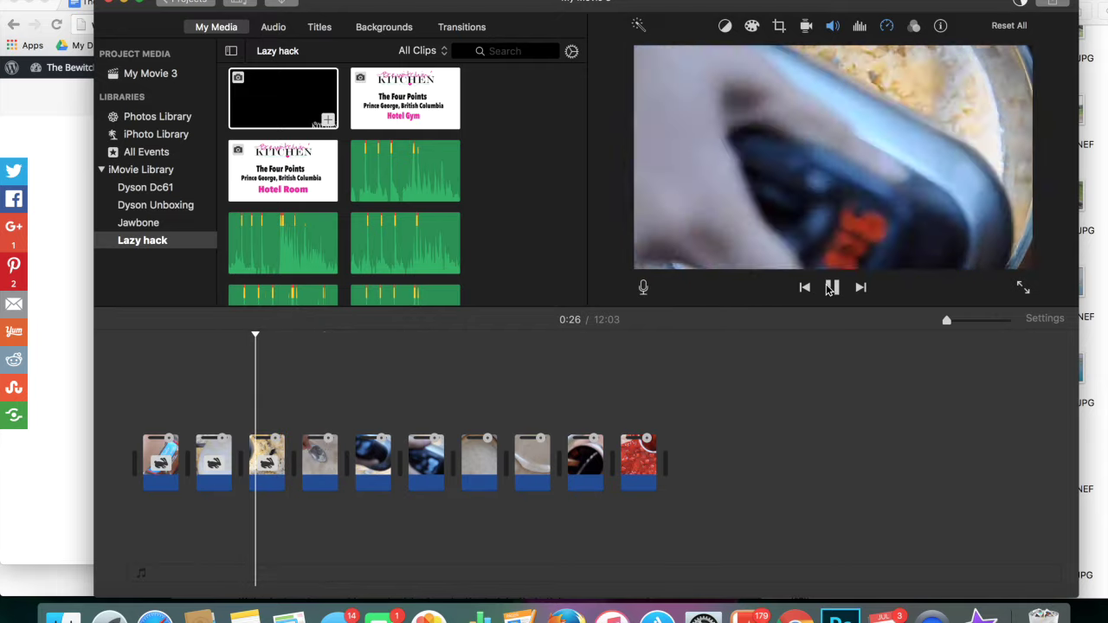
pyautogui.click(829, 287)
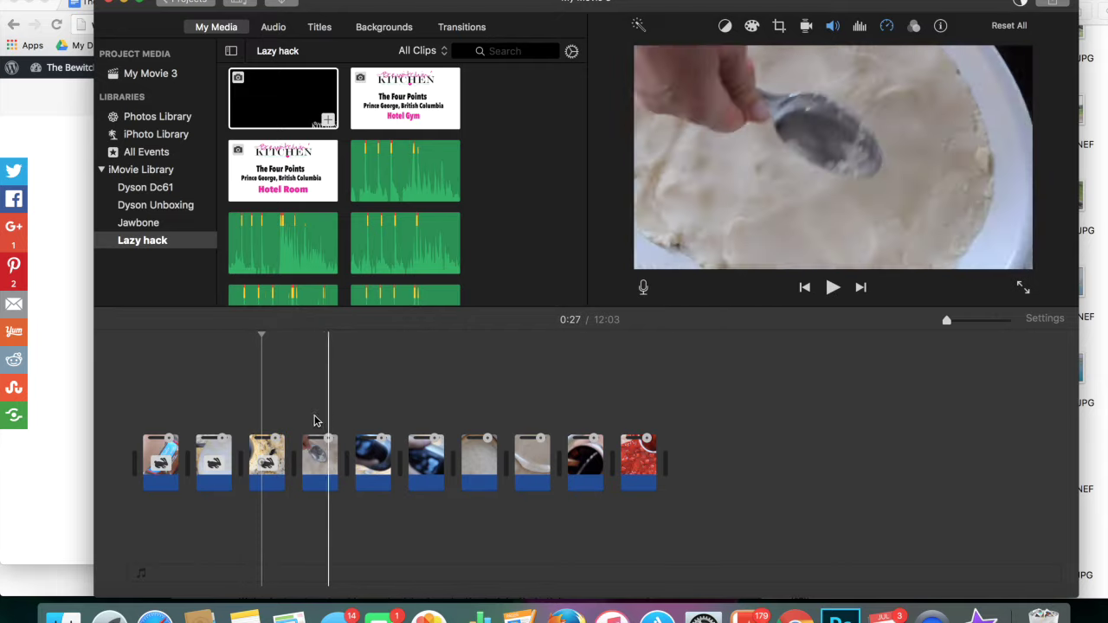
pyautogui.click(299, 414)
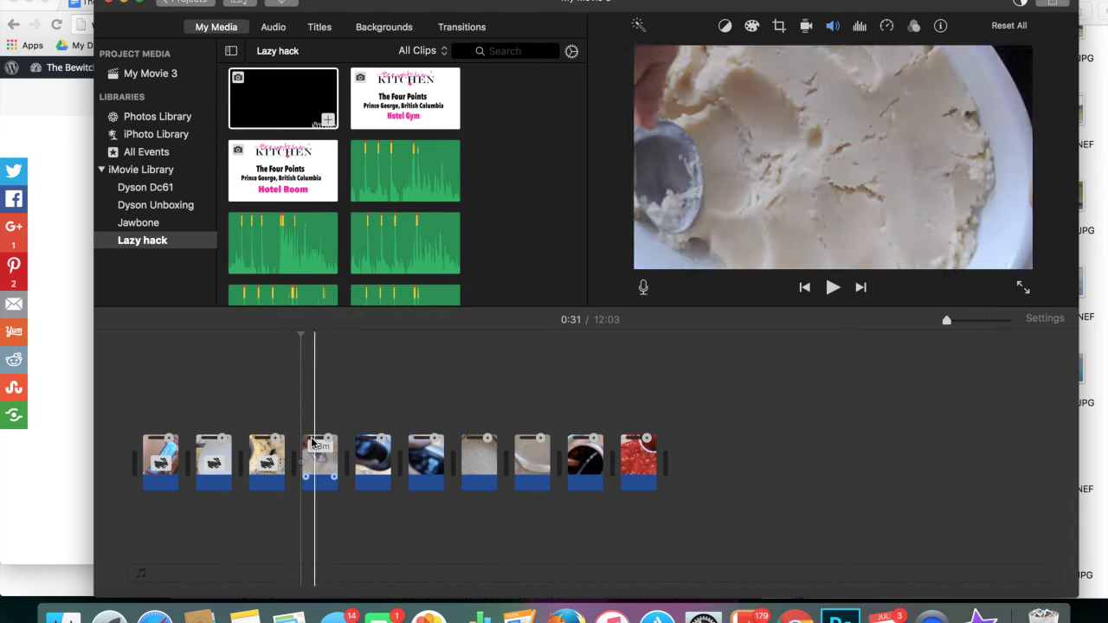
# Speed up the fourth clip and check playback, bringing the movie down to 10:45.
pyautogui.click(250, 416)
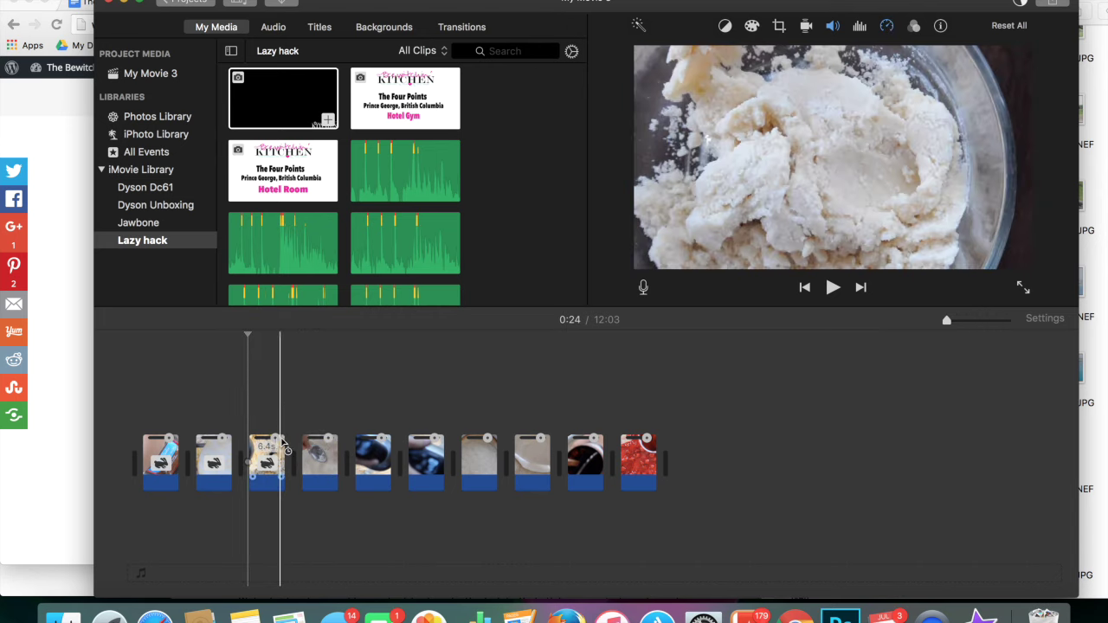
pyautogui.click(278, 443)
pyautogui.click(278, 443)
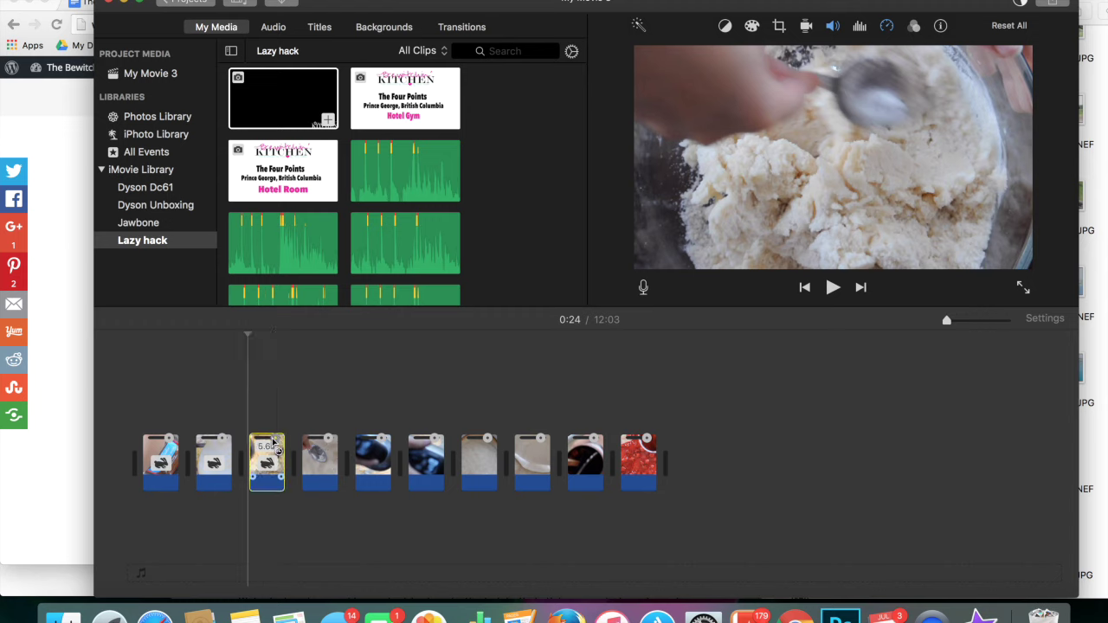
pyautogui.click(327, 443)
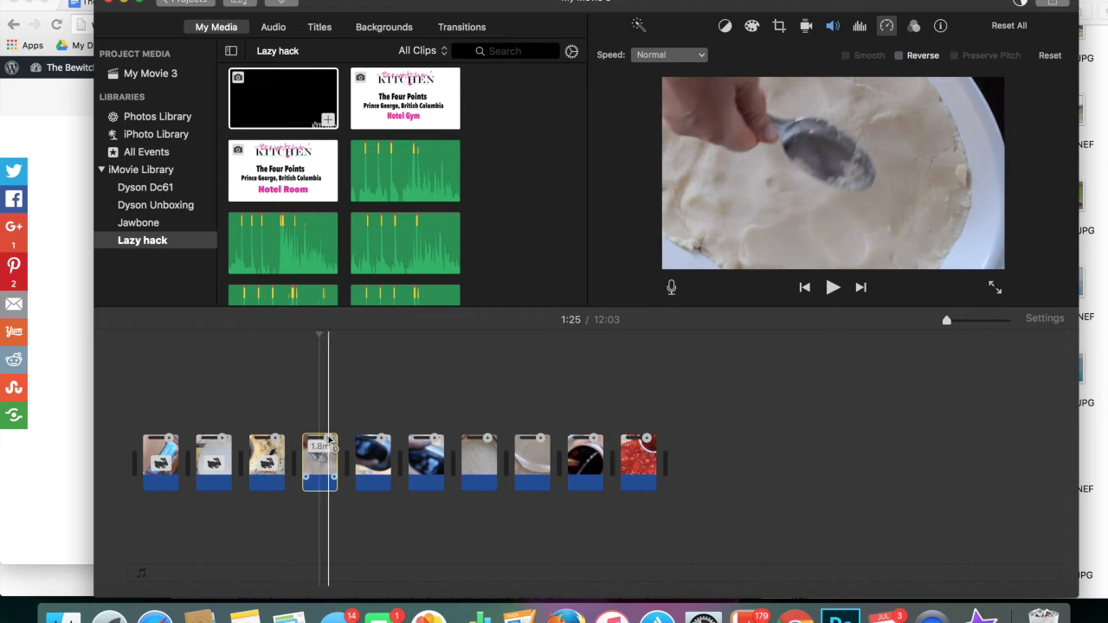
pyautogui.moveTo(329, 441); pyautogui.dragTo(321, 442)
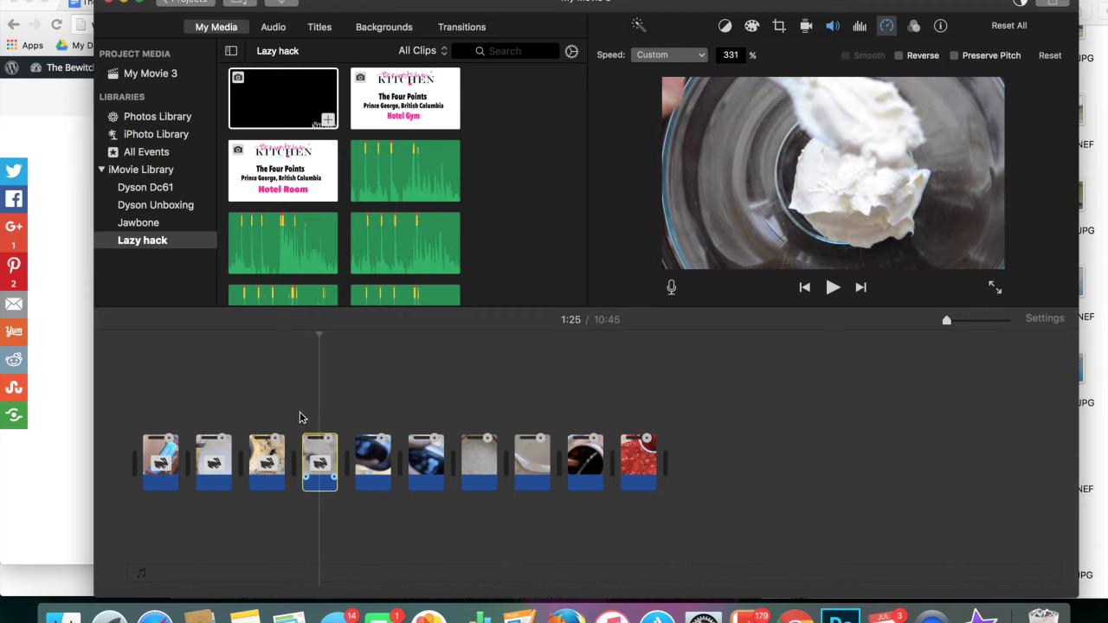
pyautogui.click(300, 412)
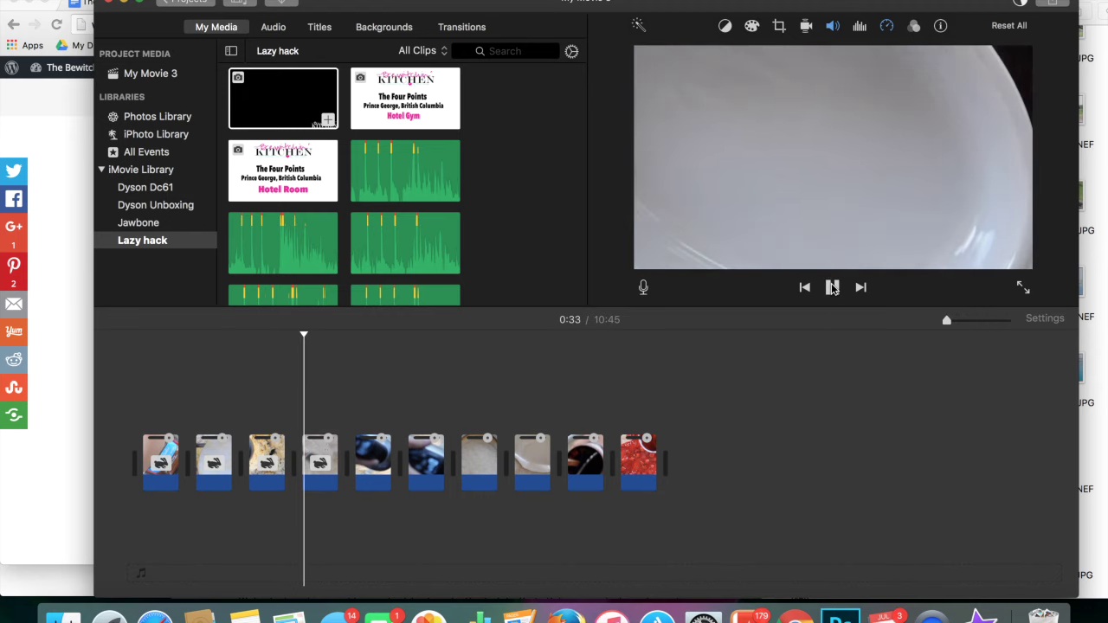
pyautogui.click(831, 288)
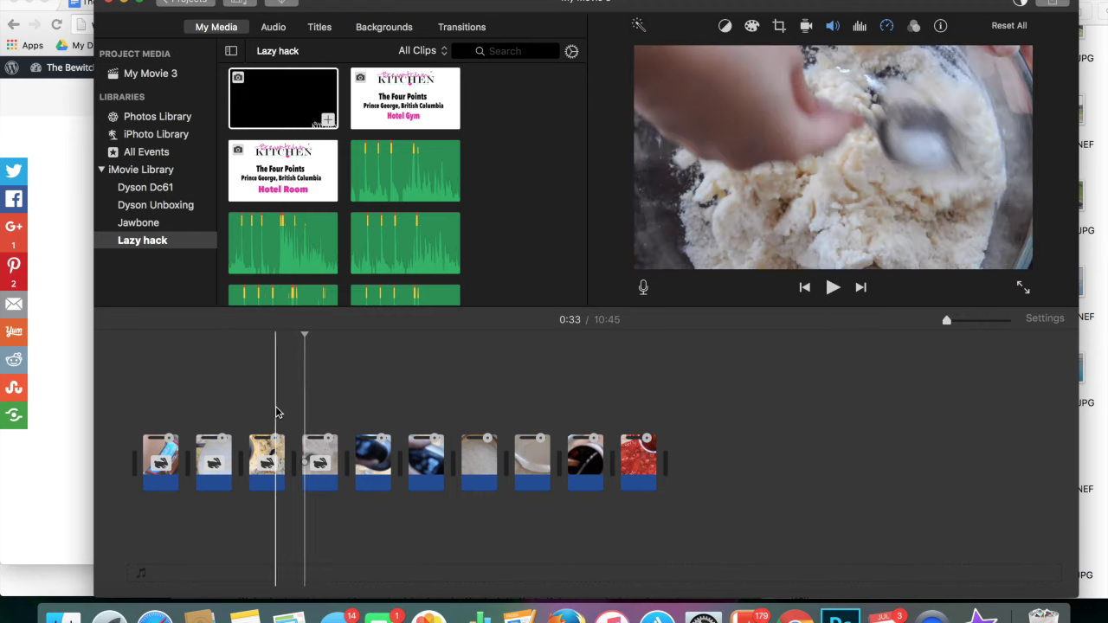
pyautogui.click(257, 403)
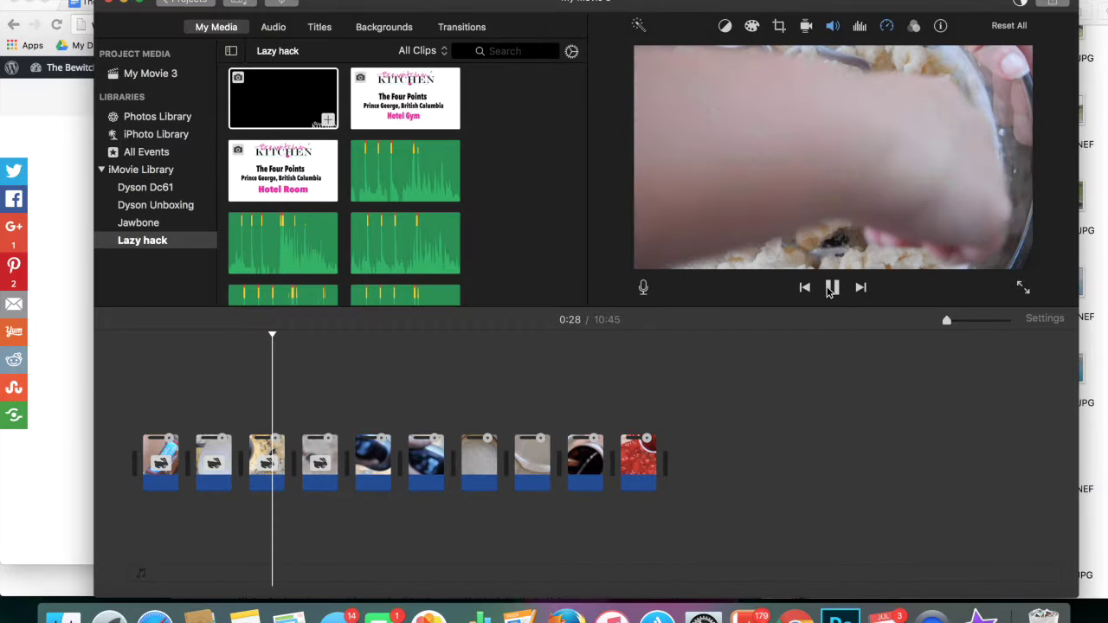
pyautogui.click(832, 288)
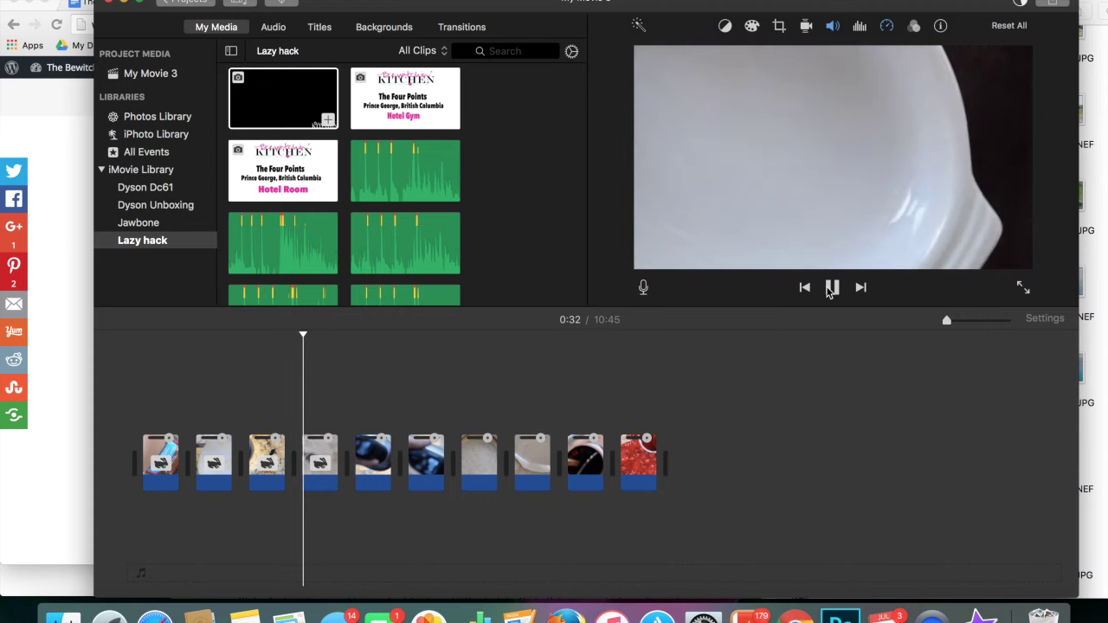
pyautogui.click(831, 288)
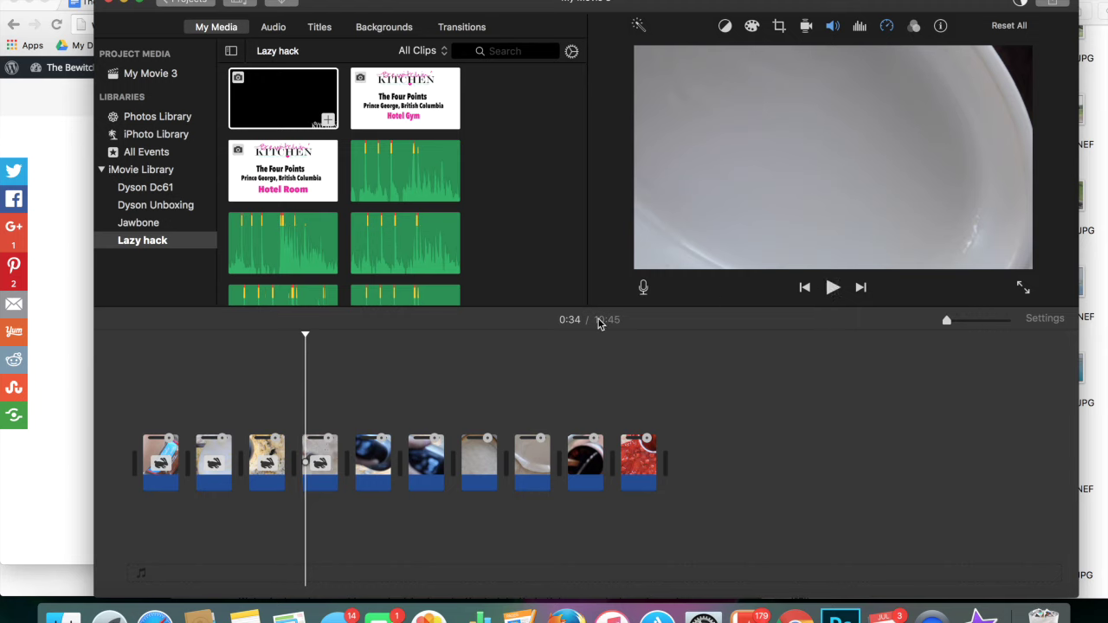
pyautogui.click(322, 441)
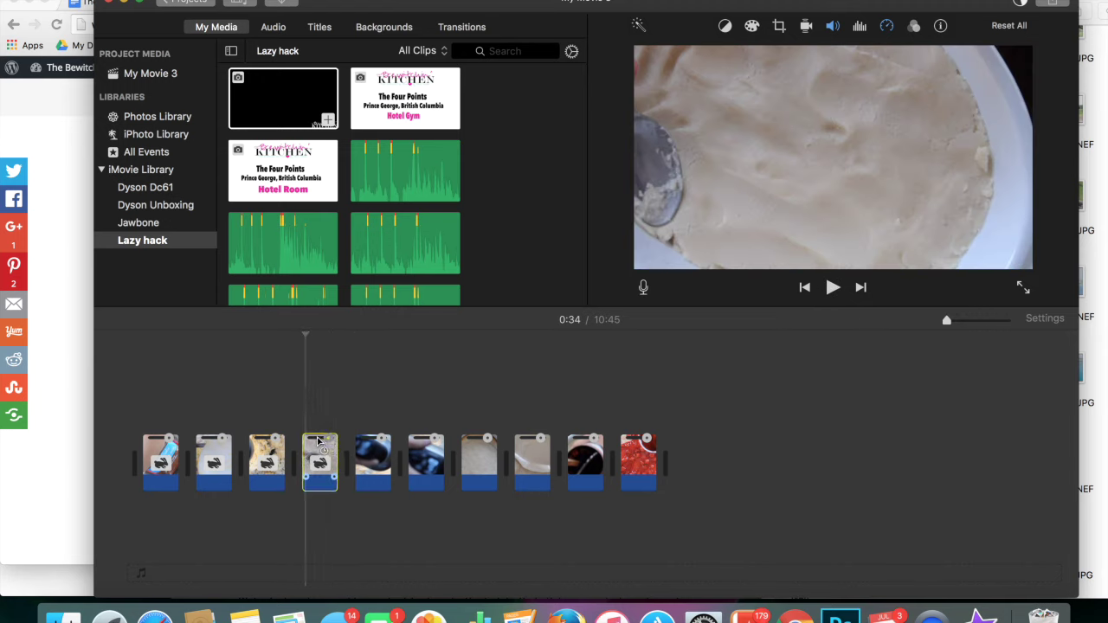
pyautogui.moveTo(314, 442); pyautogui.dragTo(327, 444)
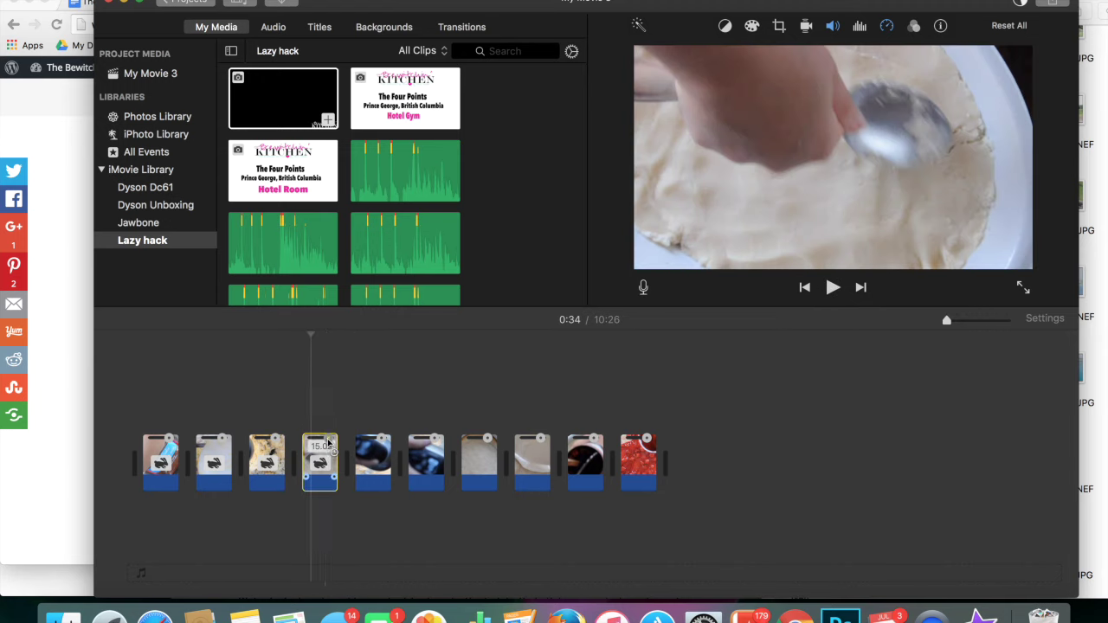
pyautogui.moveTo(317, 443); pyautogui.dragTo(327, 443)
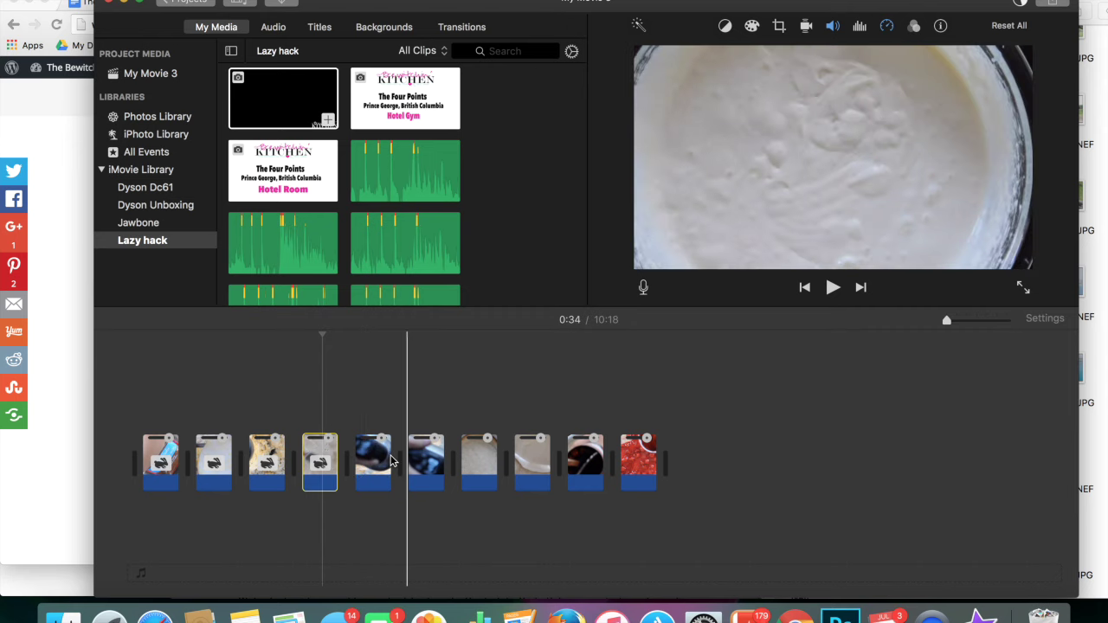
pyautogui.click(374, 443)
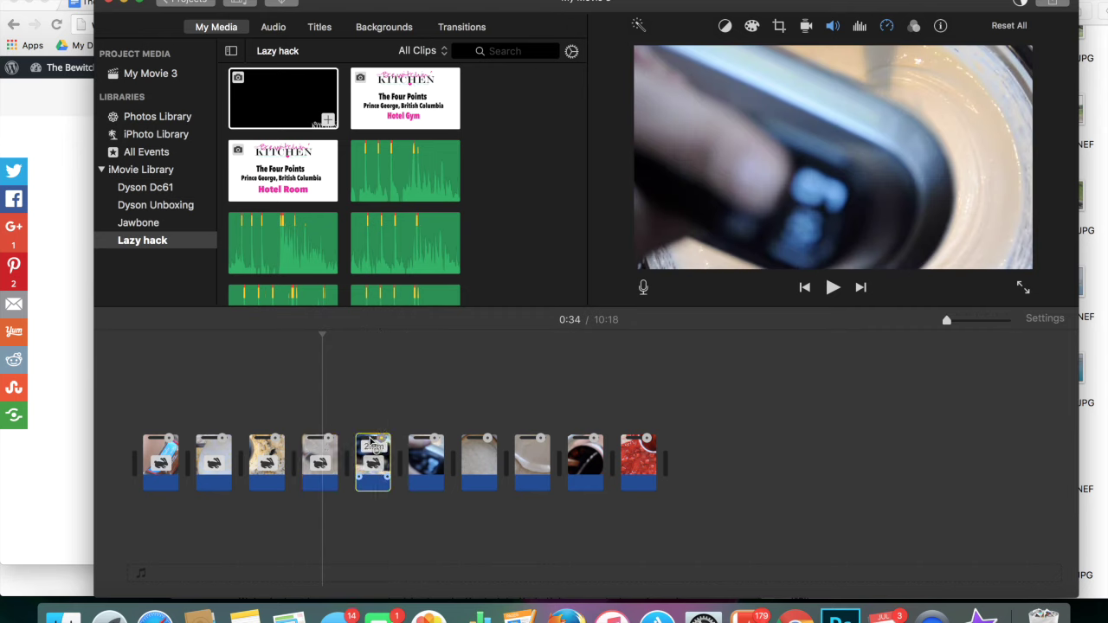
pyautogui.click(352, 417)
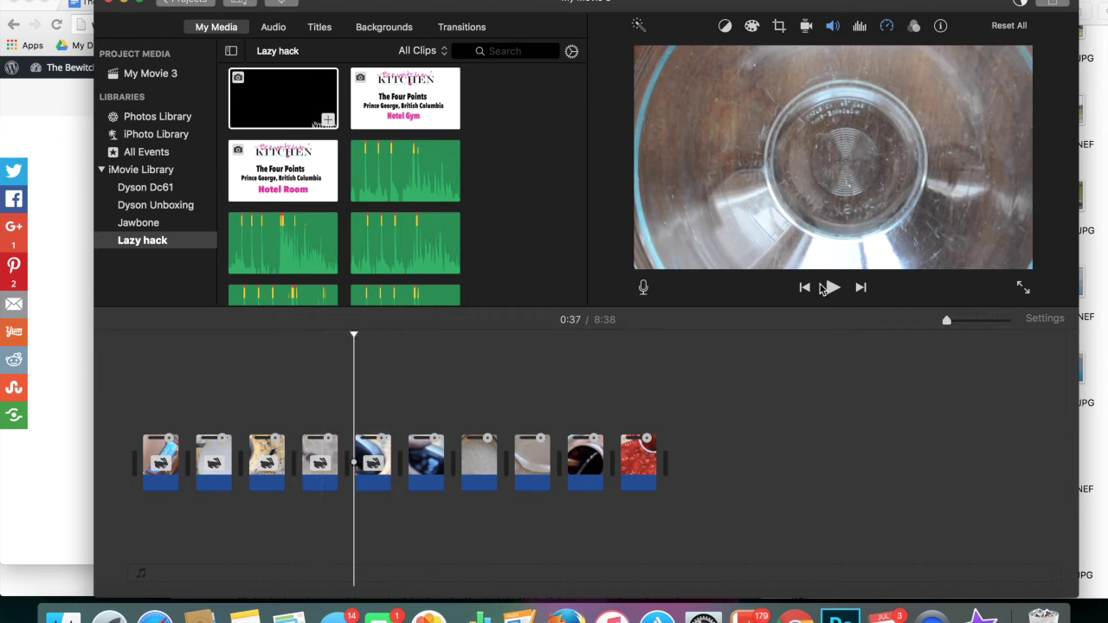
pyautogui.click(831, 288)
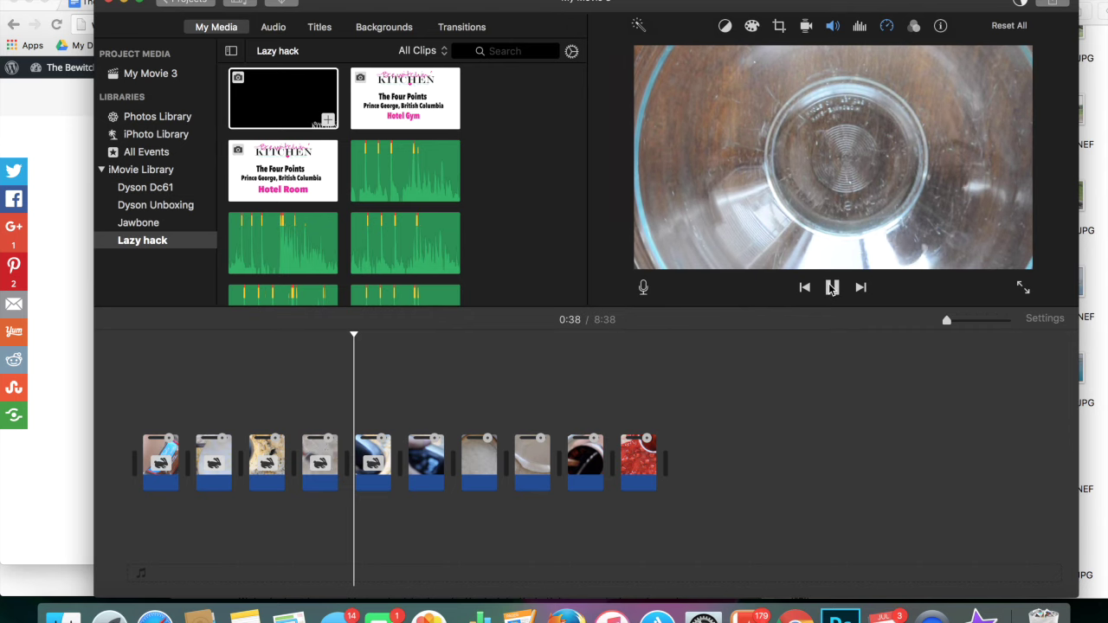
pyautogui.click(831, 288)
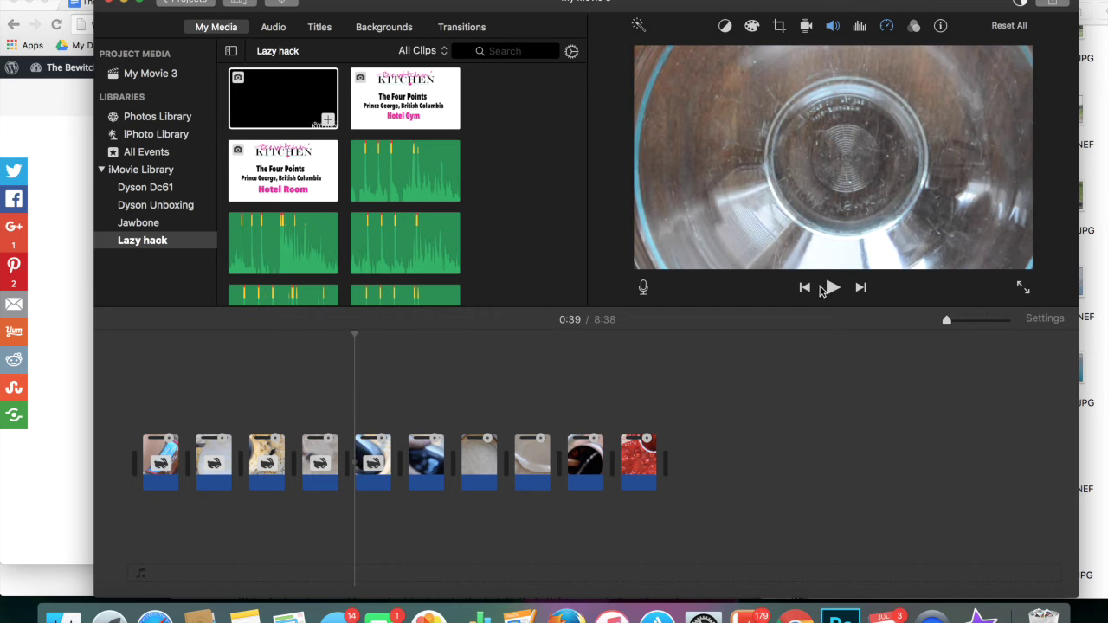
pyautogui.click(833, 288)
# Split the fifth clip with Cmd+B, delete the unwanted piece, review it and reselect the clip.
pyautogui.click(833, 288)
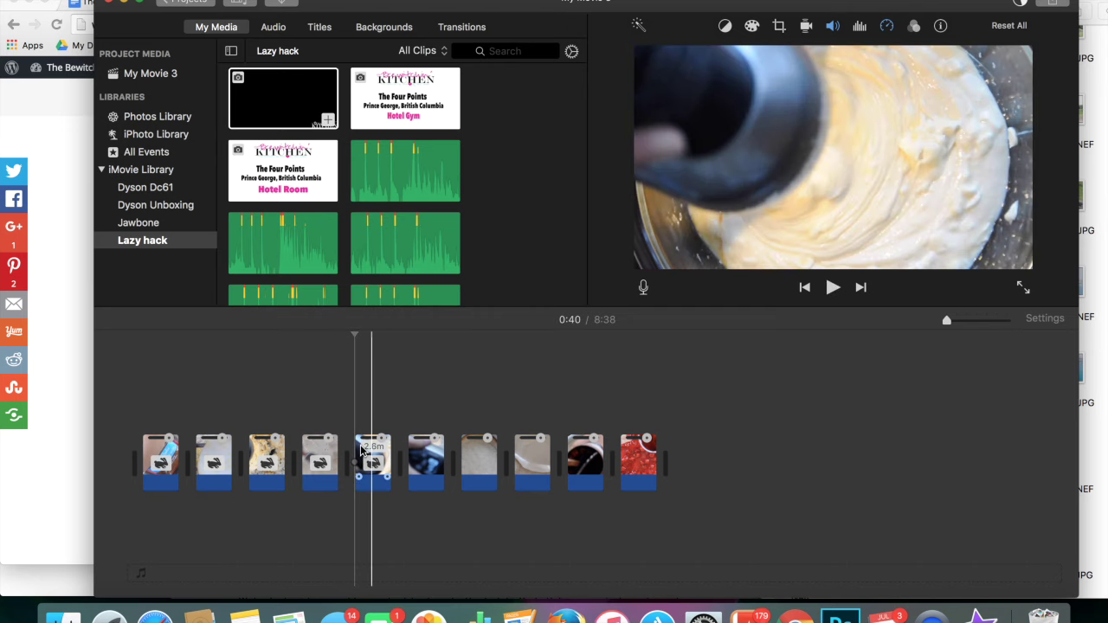
pyautogui.press('super+b')
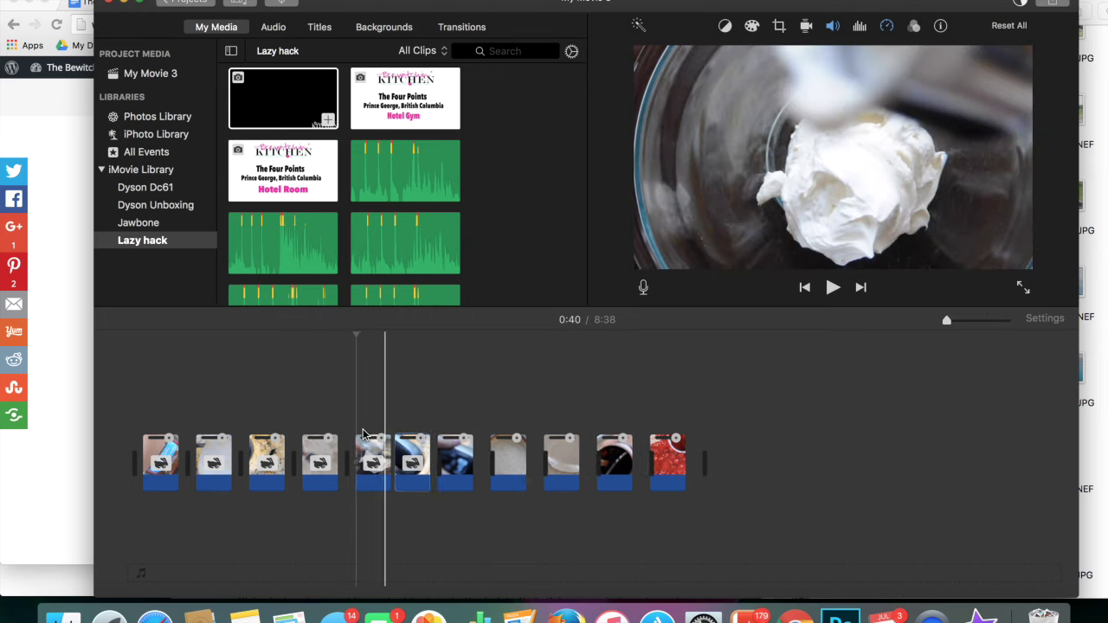
pyautogui.click(381, 463)
pyautogui.press('Delete')
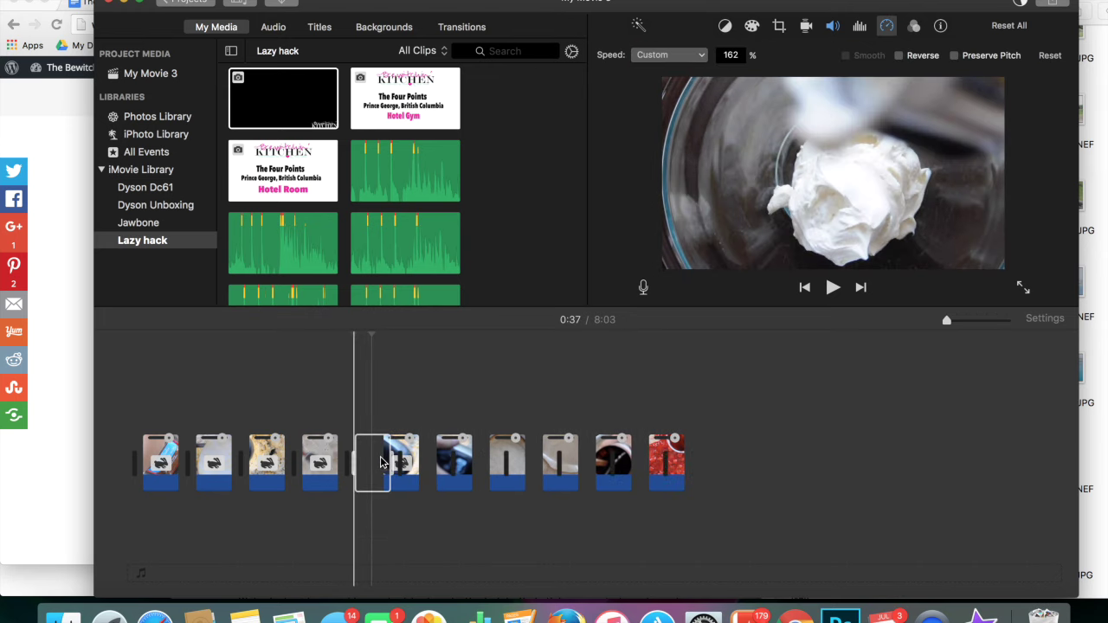
pyautogui.click(831, 289)
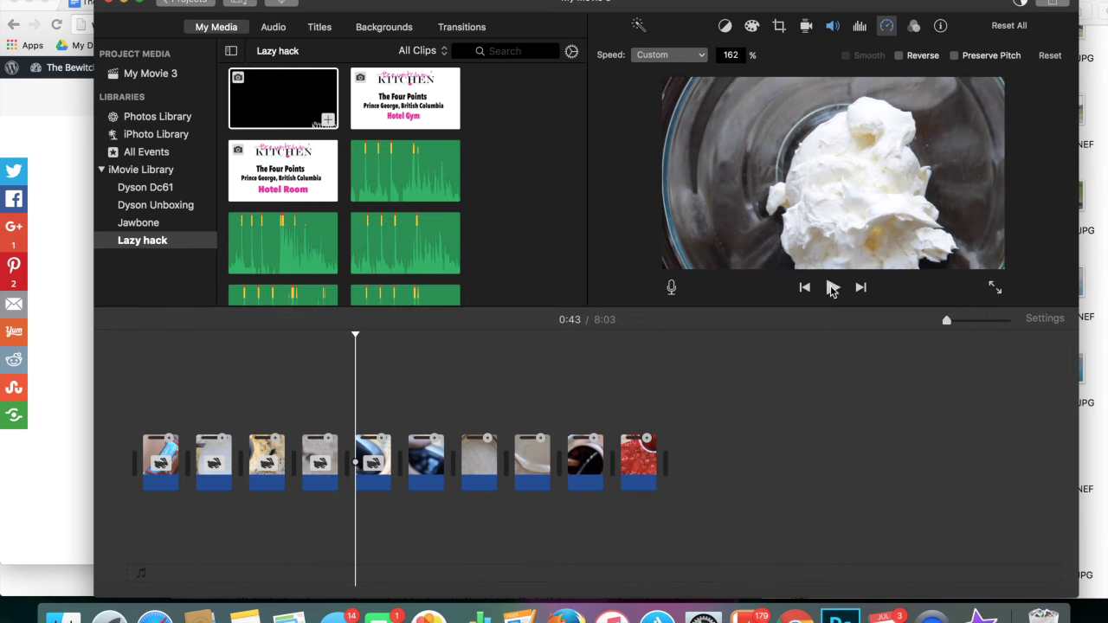
pyautogui.click(380, 443)
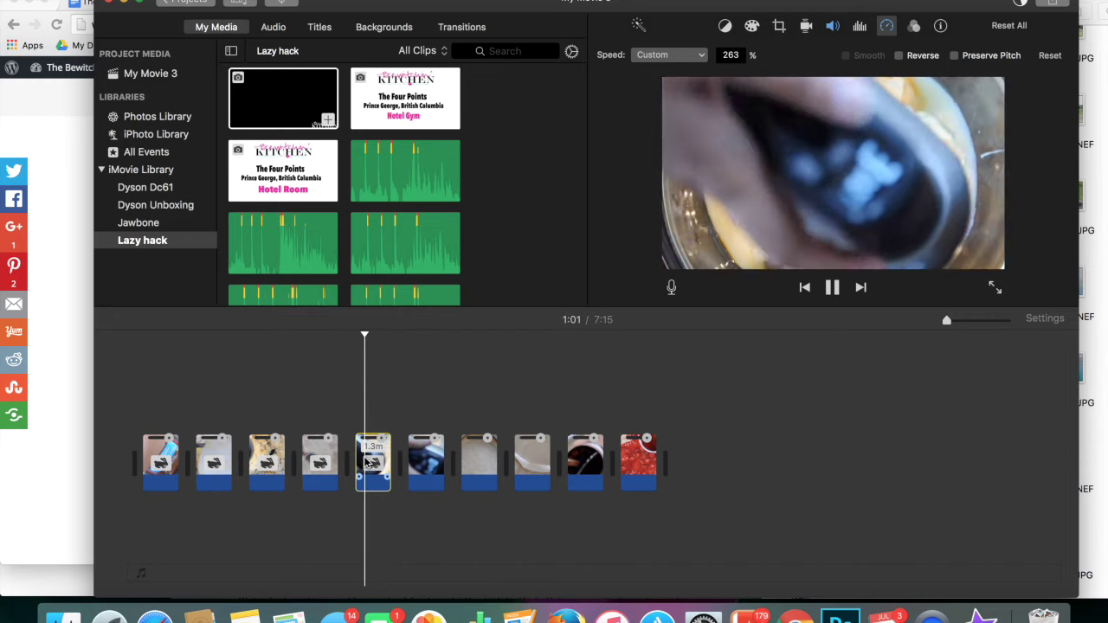
# Split the fifth clip and speed its second half to 1893%, running 7.4 seconds.
pyautogui.click(831, 286)
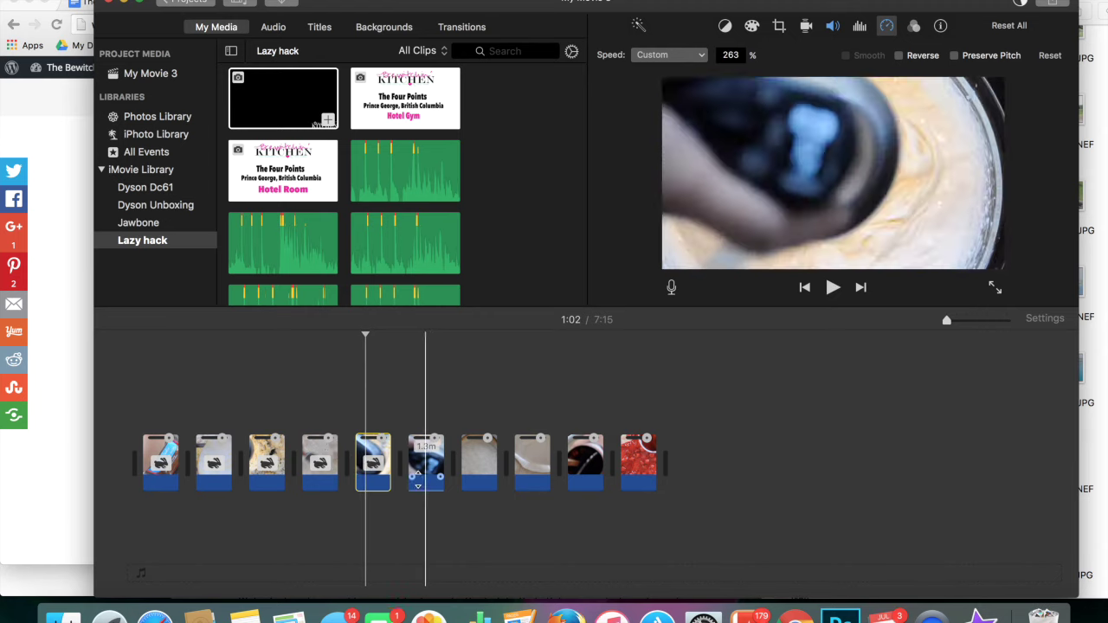
pyautogui.rightClick(364, 451)
pyautogui.click(391, 451)
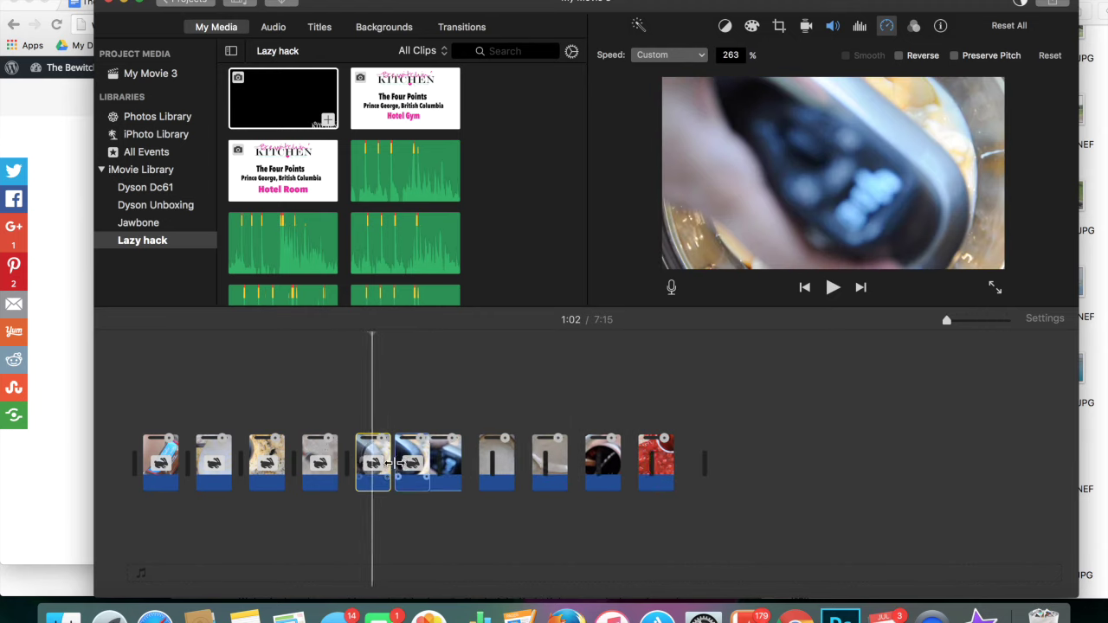
pyautogui.click(419, 466)
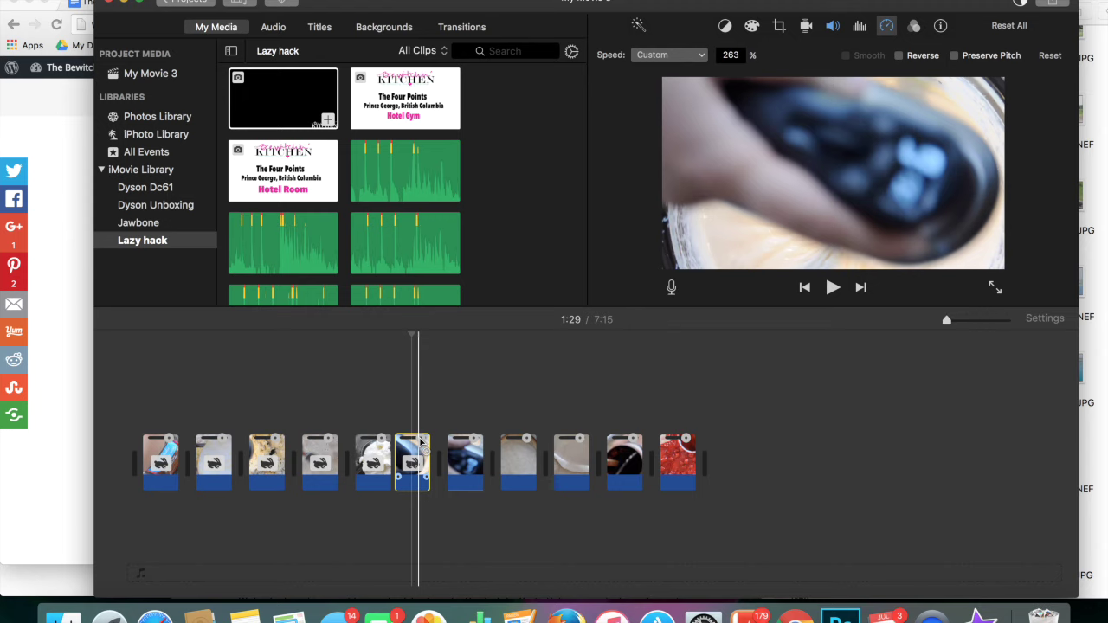
pyautogui.moveTo(421, 442)
pyautogui.mouseDown()
pyautogui.moveTo(412, 443)
pyautogui.moveTo(426, 440)
pyautogui.mouseUp()
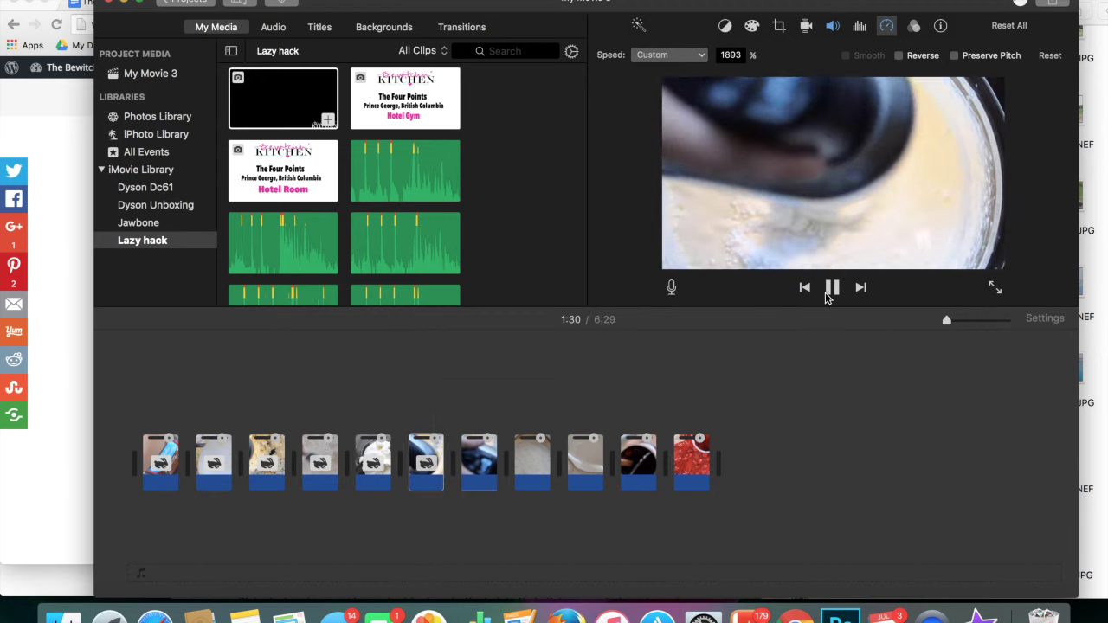
pyautogui.click(829, 291)
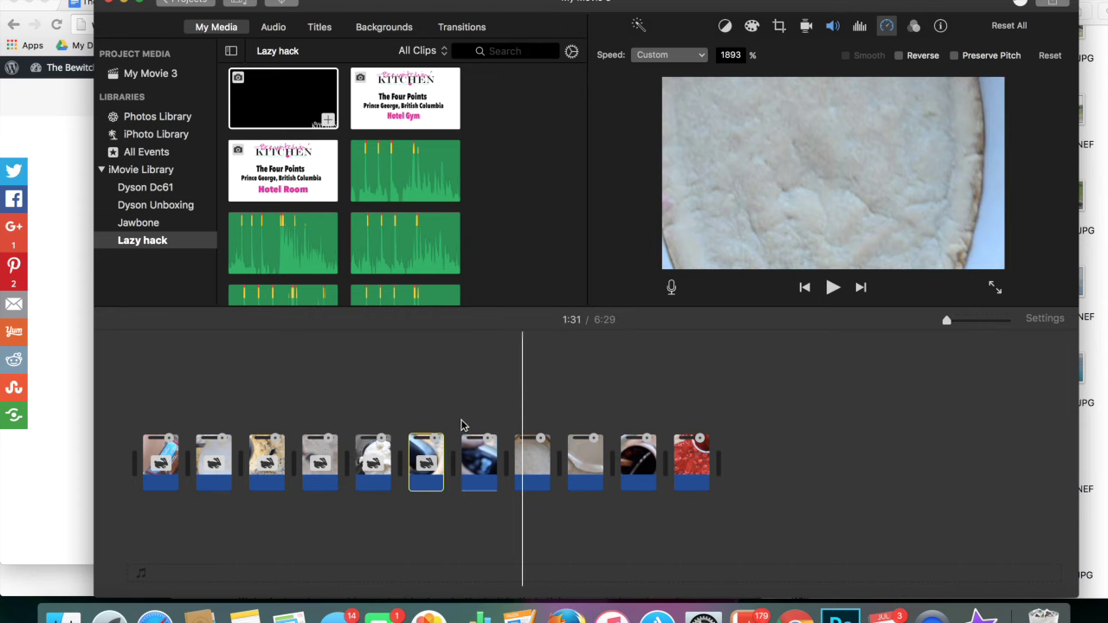
# Drag the whisking clip's speed slider to a faster custom speed and play back the sped-up section.
pyautogui.click(472, 446)
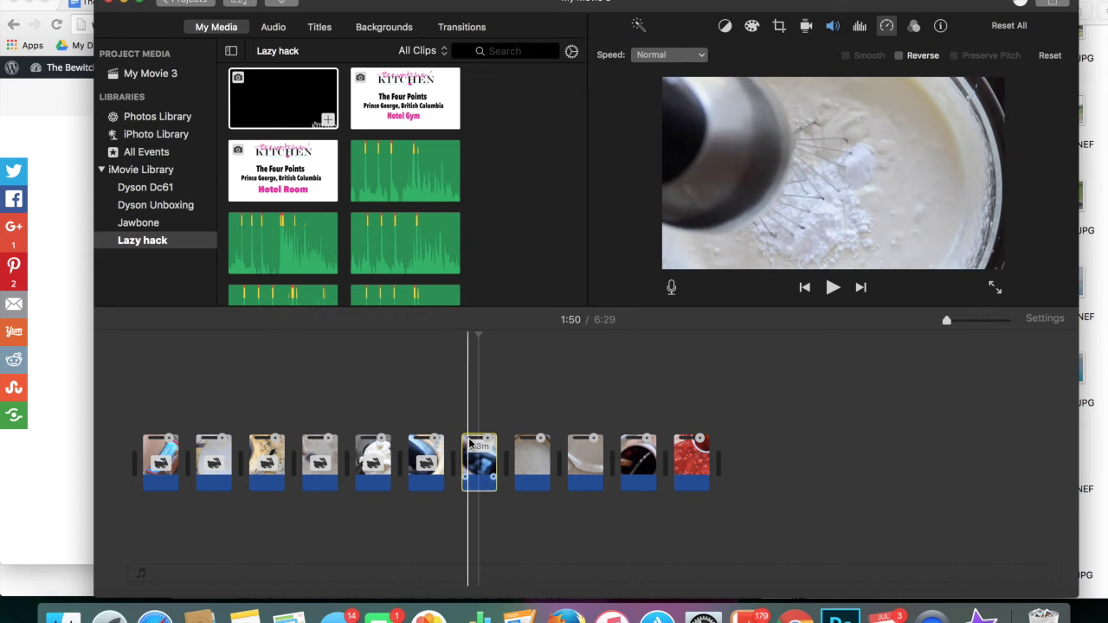
pyautogui.moveTo(492, 445)
pyautogui.mouseDown()
pyautogui.moveTo(476, 442)
pyautogui.moveTo(502, 430)
pyautogui.mouseUp()
pyautogui.click(513, 430)
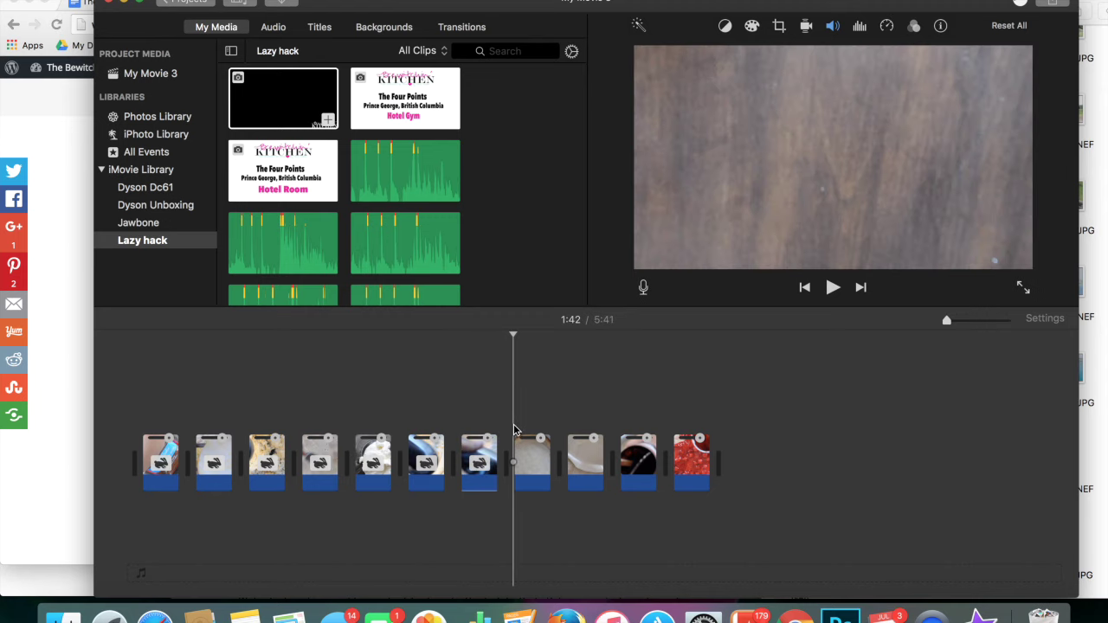
pyautogui.click(828, 291)
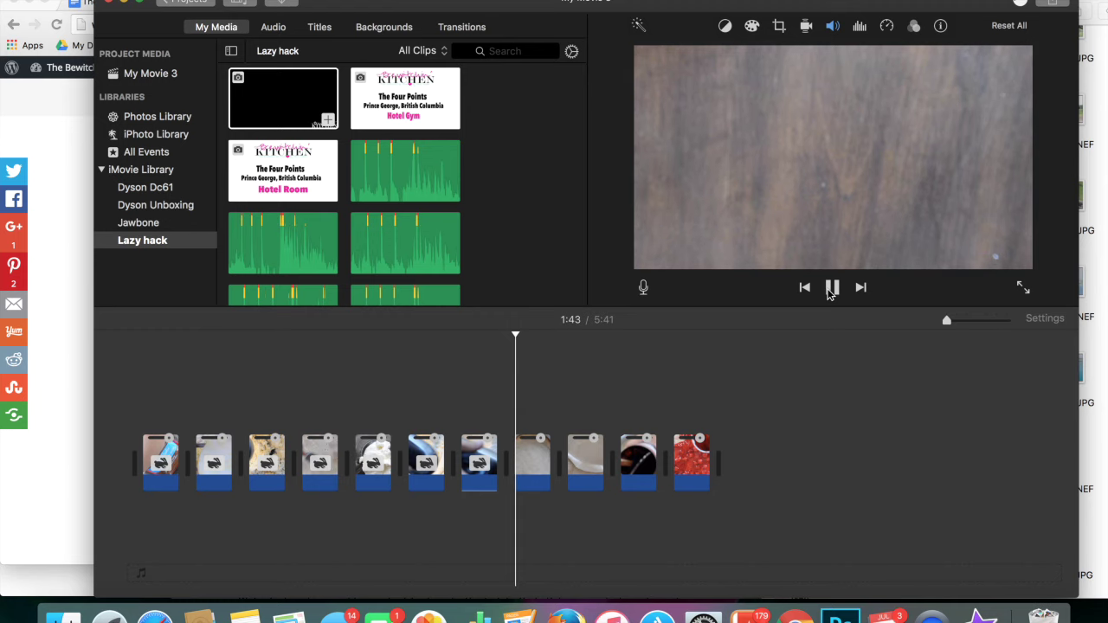
pyautogui.click(831, 293)
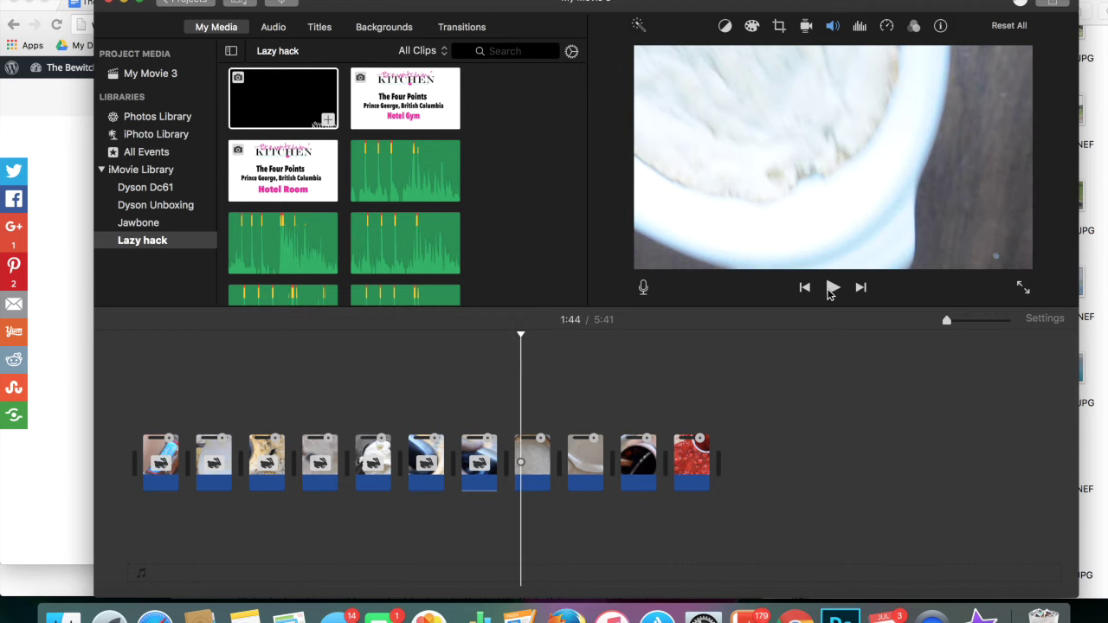
pyautogui.click(831, 293)
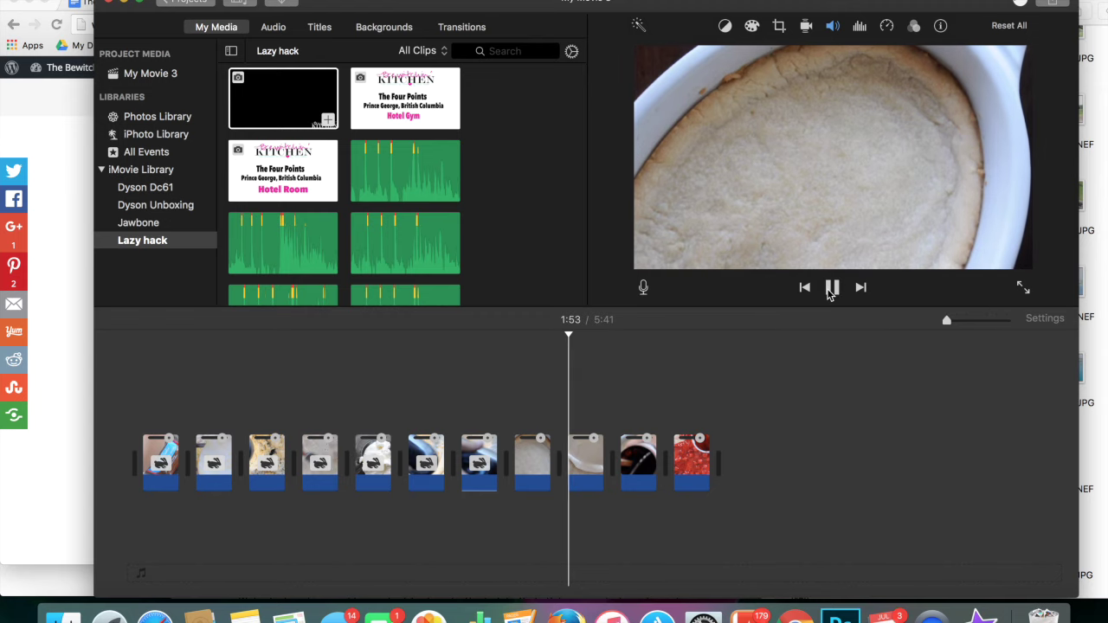
# Split the baked-crust clip at 1:53 and delete the short 1.8s piece.
pyautogui.click(830, 289)
pyautogui.click(544, 456)
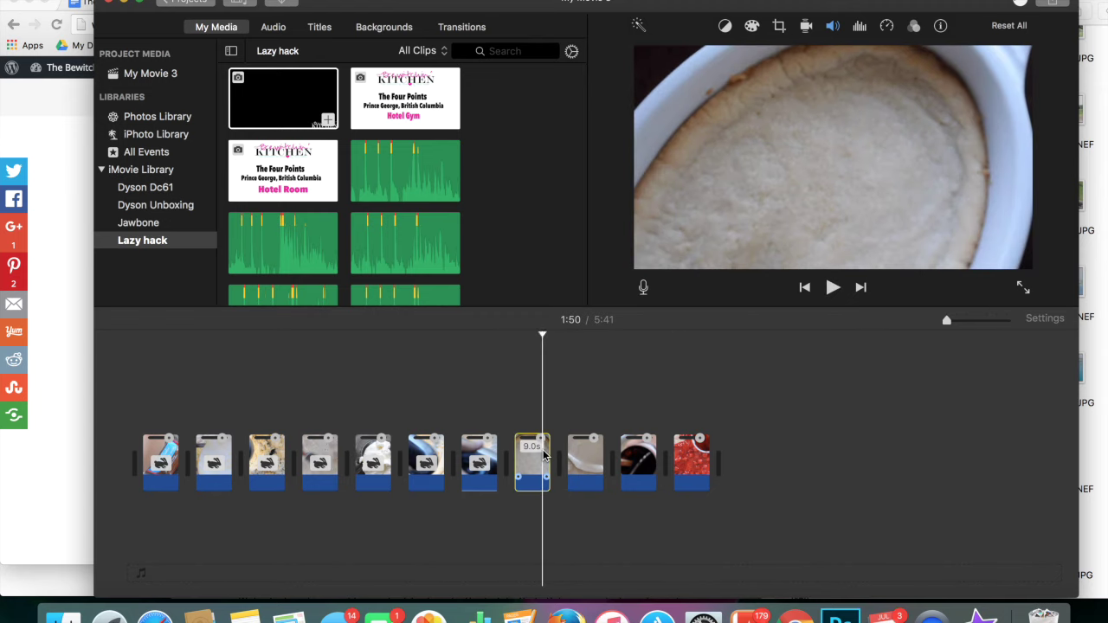
pyautogui.rightClick(545, 456)
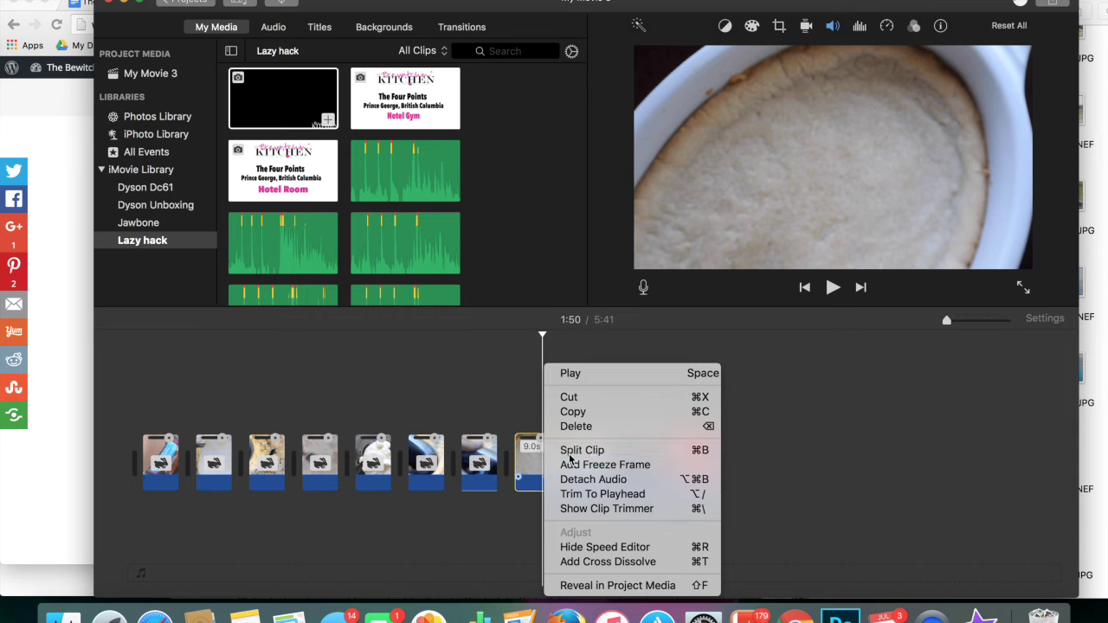
pyautogui.click(567, 448)
pyautogui.press('Delete')
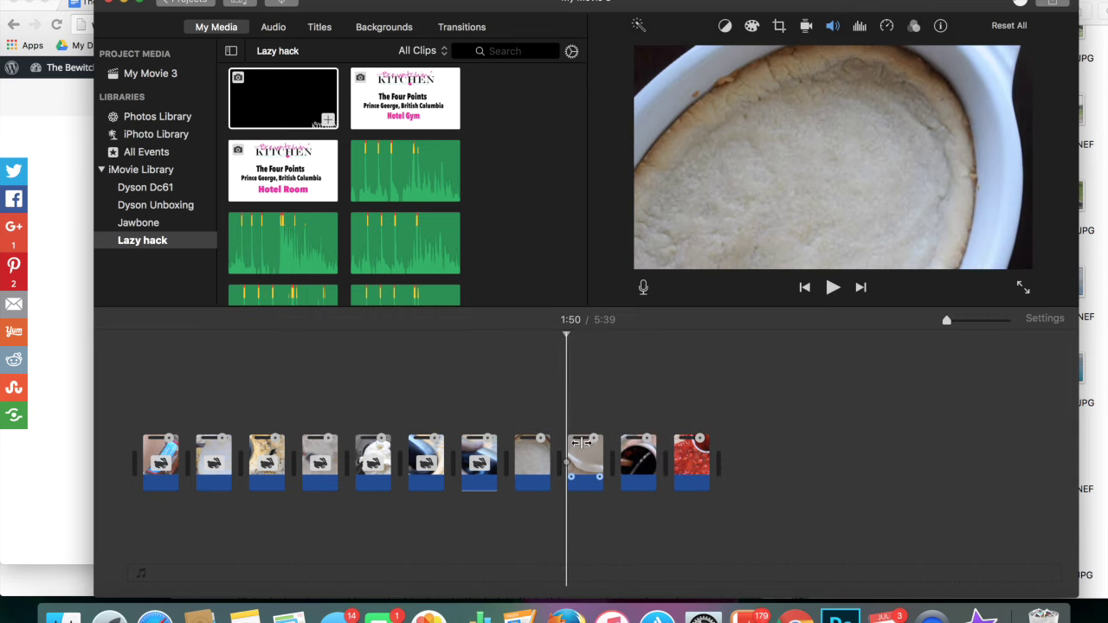
# Select the cream clip that follows and play the movie from there.
pyautogui.click(534, 443)
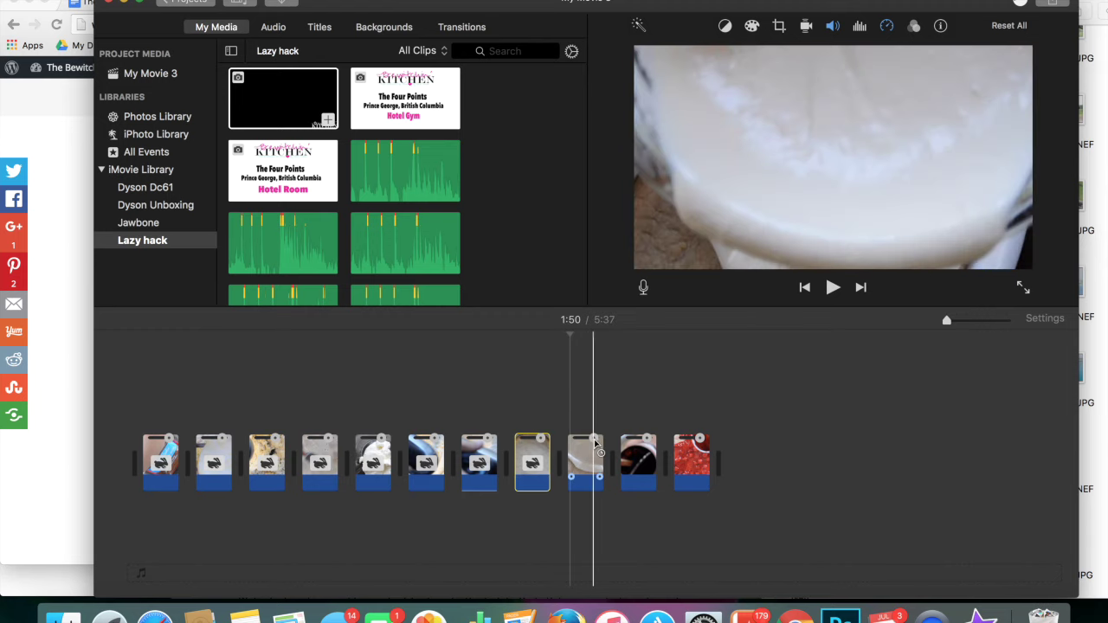
pyautogui.click(588, 443)
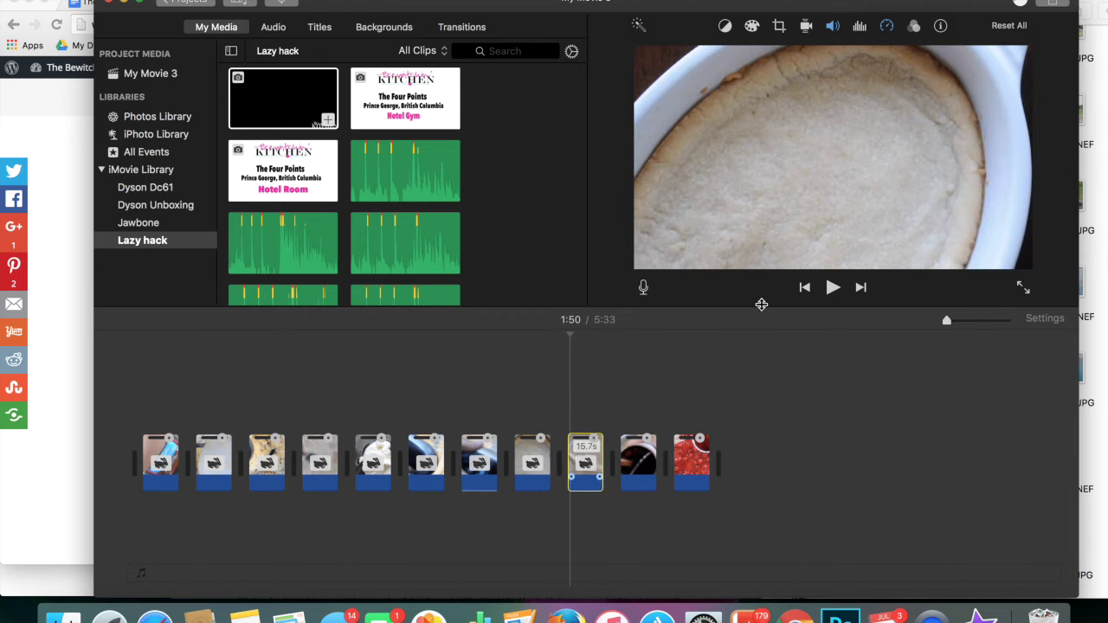
pyautogui.click(831, 287)
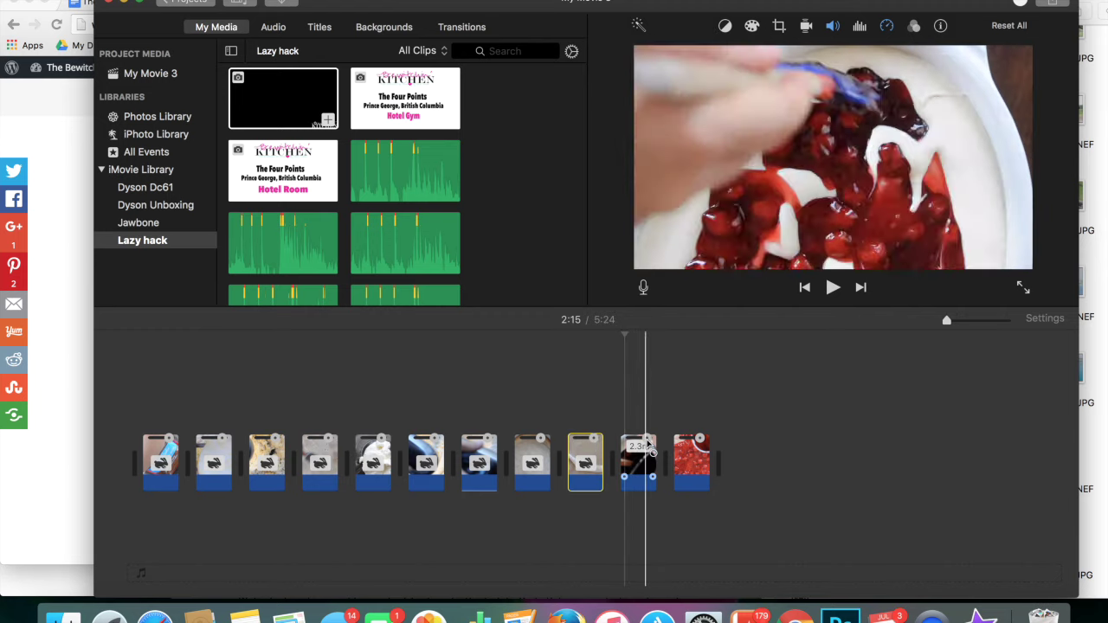
# Split the stirring clips at 1:55 and 2:35, delete the 8.0s and split-off pieces, and review.
pyautogui.click(618, 428)
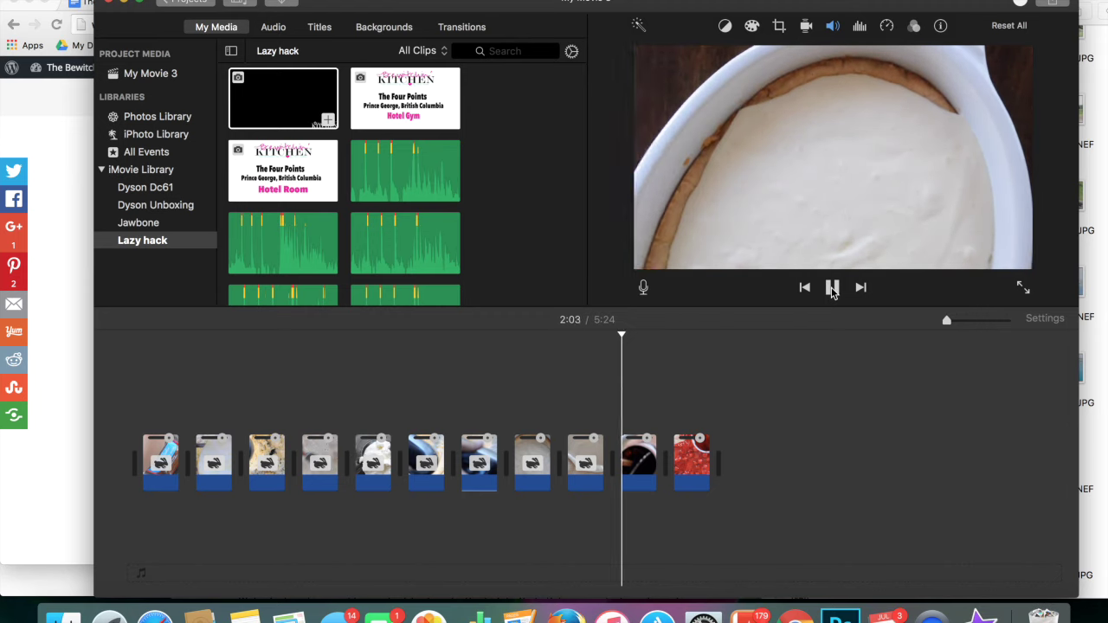
pyautogui.rightClick(626, 457)
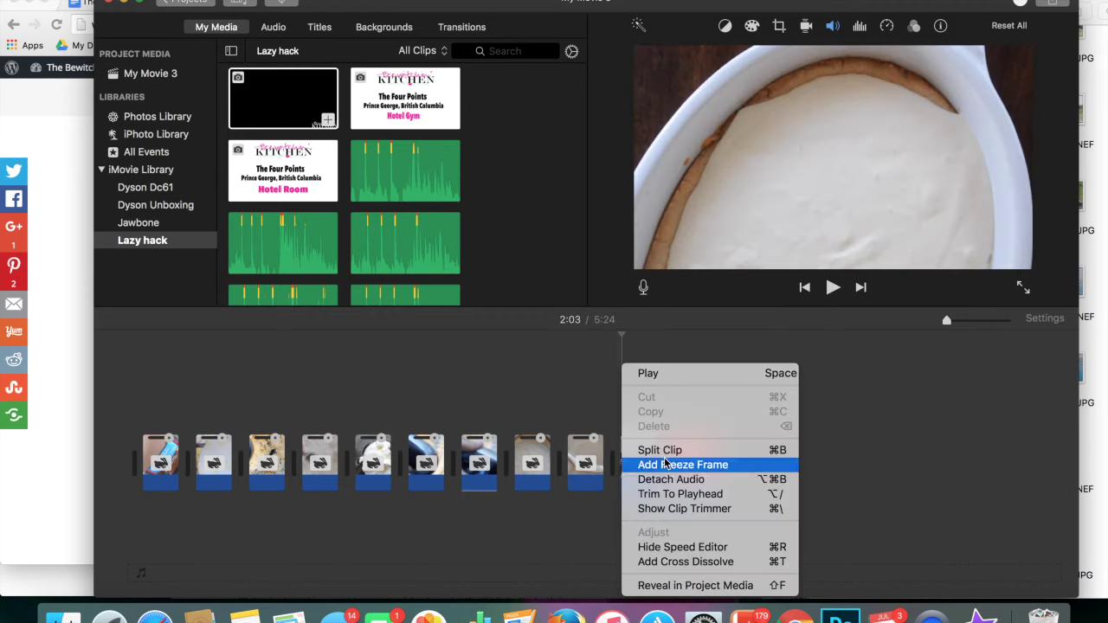
pyautogui.click(660, 450)
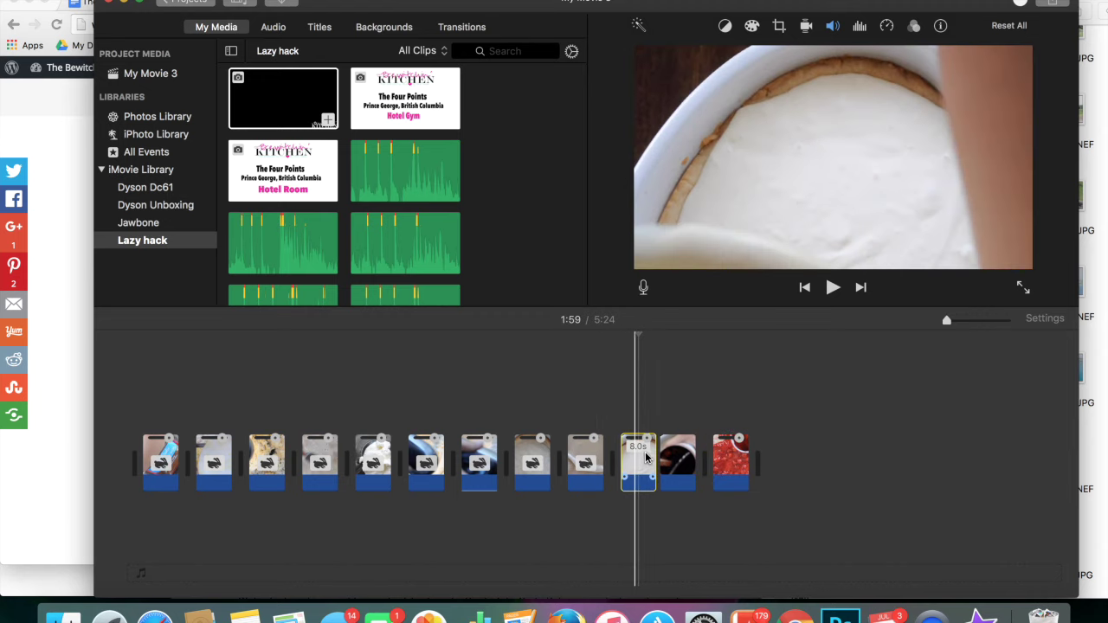
pyautogui.click(636, 459)
pyautogui.press('Delete')
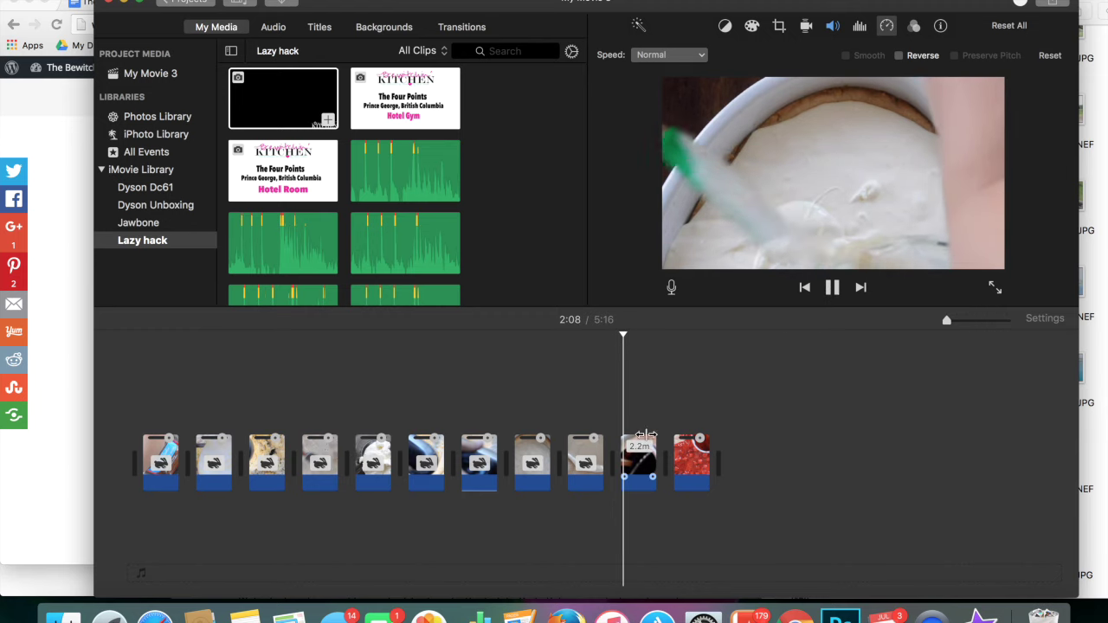
pyautogui.press('space')
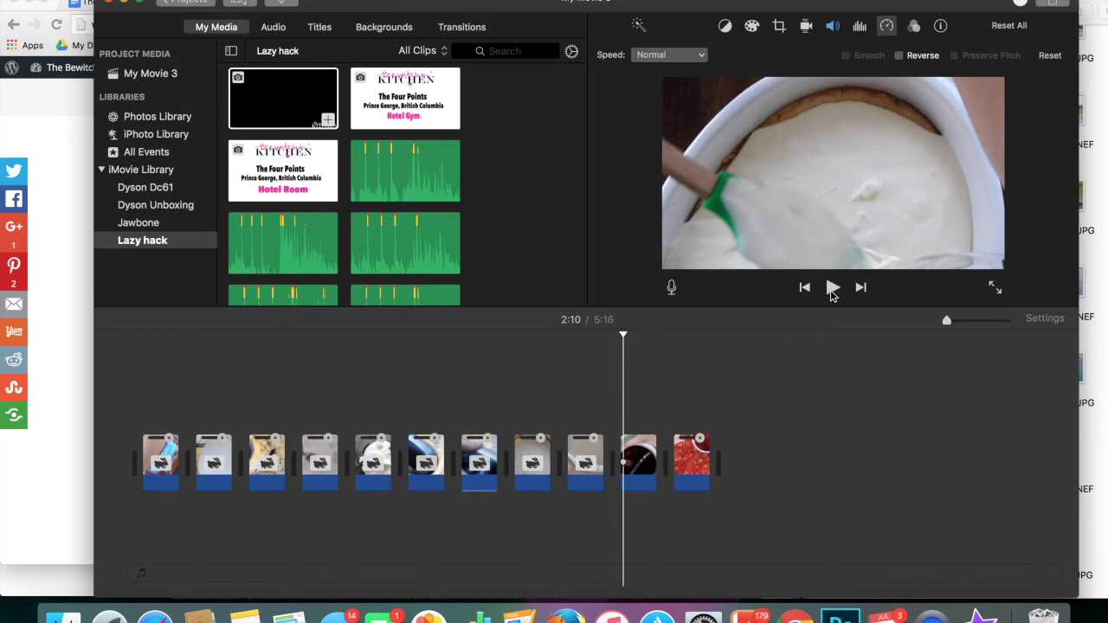
pyautogui.click(620, 335)
pyautogui.moveTo(621, 335)
pyautogui.mouseDown()
pyautogui.moveTo(648, 342)
pyautogui.moveTo(631, 343)
pyautogui.mouseUp()
pyautogui.rightClick(631, 459)
pyautogui.click(668, 450)
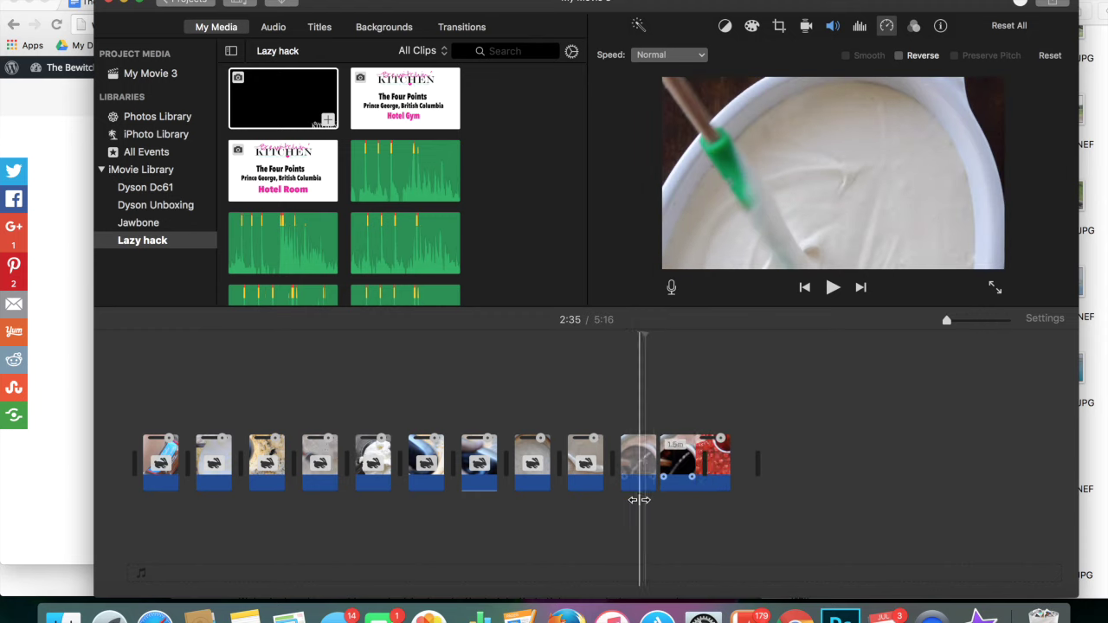
pyautogui.press('Delete')
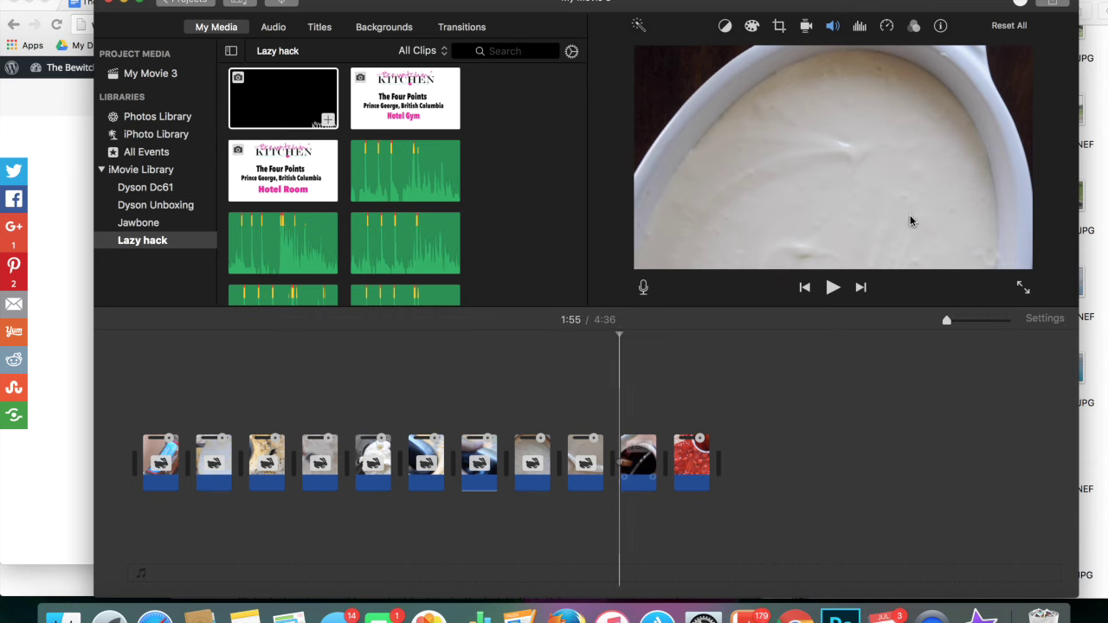
pyautogui.click(831, 287)
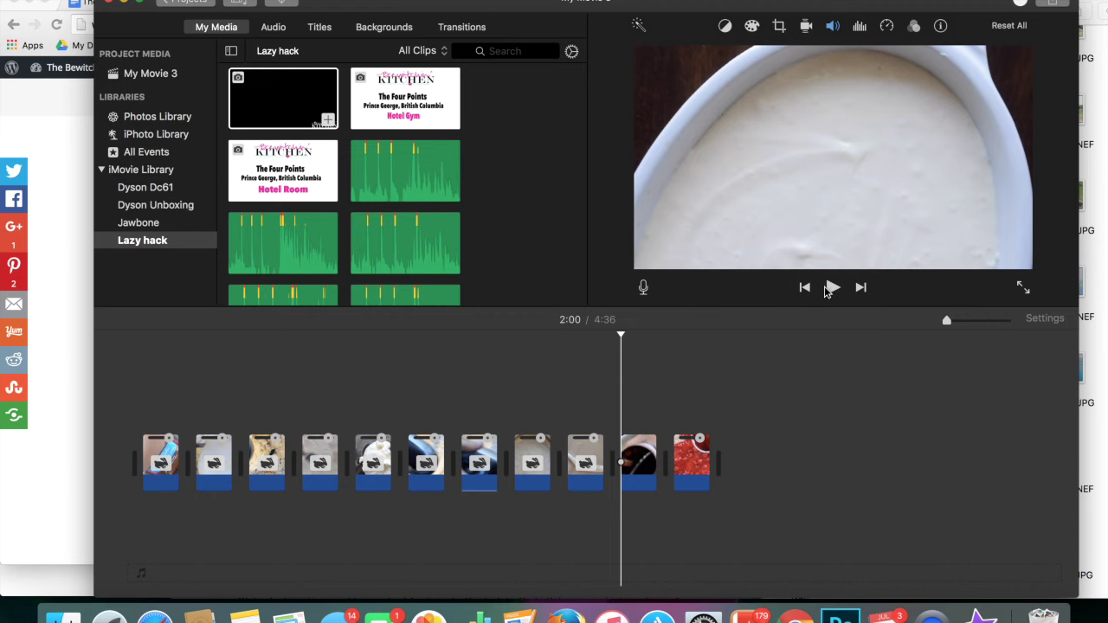
# Split the clips at 2:00 and further along, deleting the 4.8s piece and another stirring piece.
pyautogui.rightClick(625, 454)
pyautogui.click(651, 449)
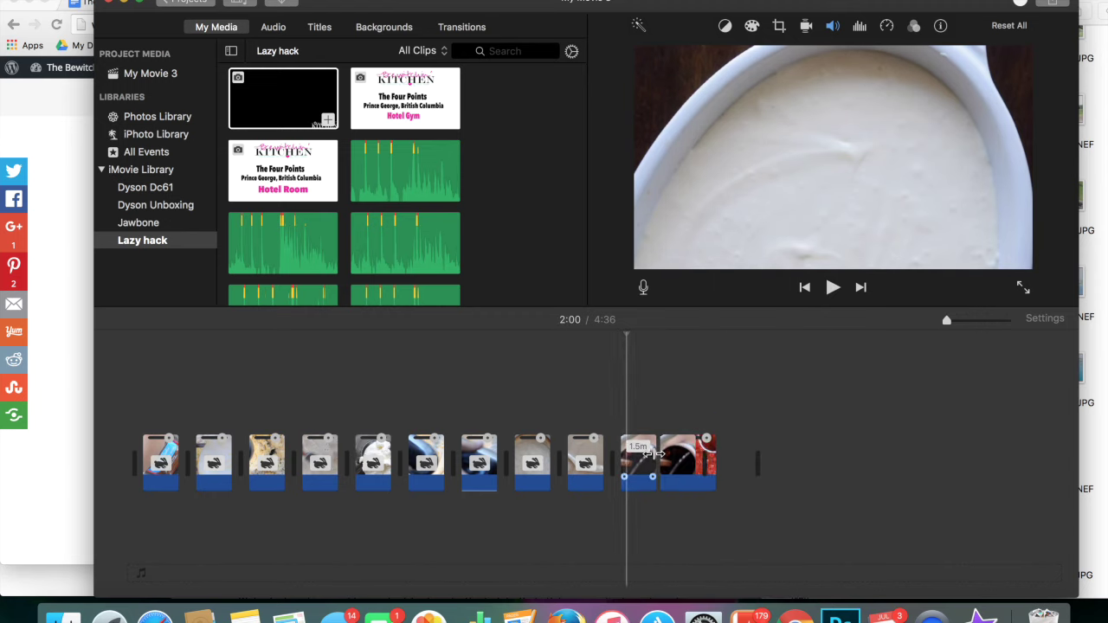
pyautogui.click(633, 468)
pyautogui.press('Delete')
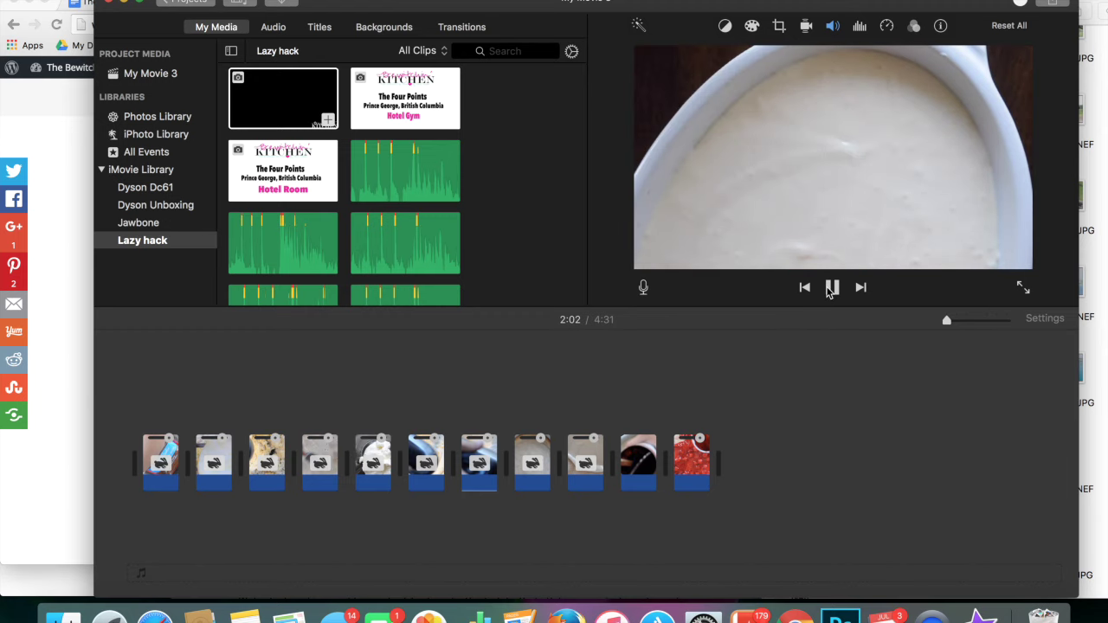
pyautogui.rightClick(623, 451)
pyautogui.click(673, 450)
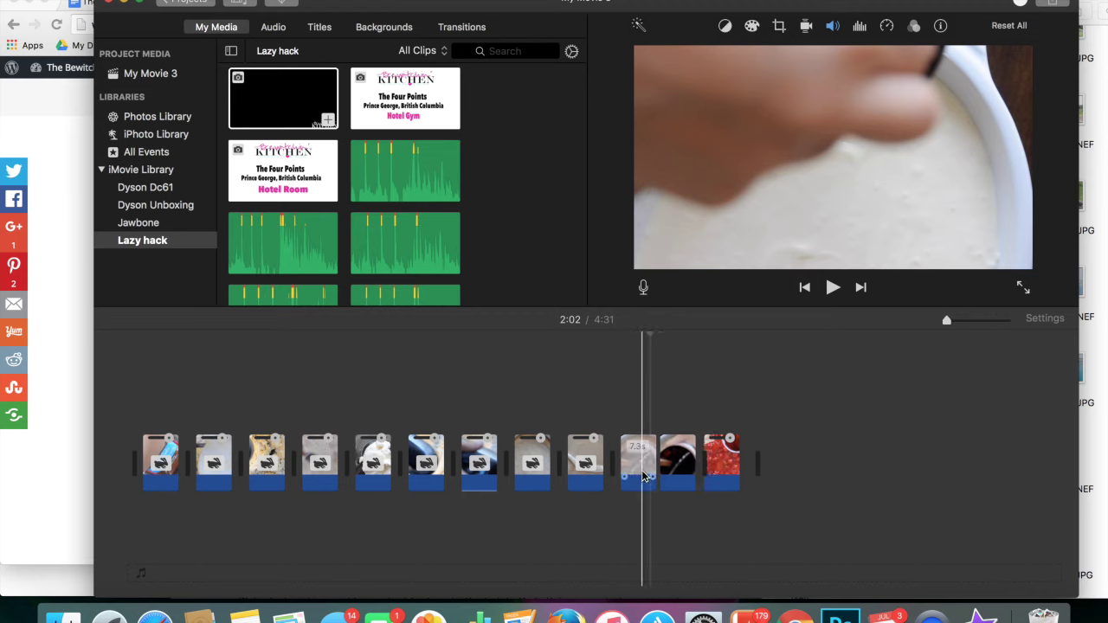
pyautogui.click(637, 458)
pyautogui.press('Delete')
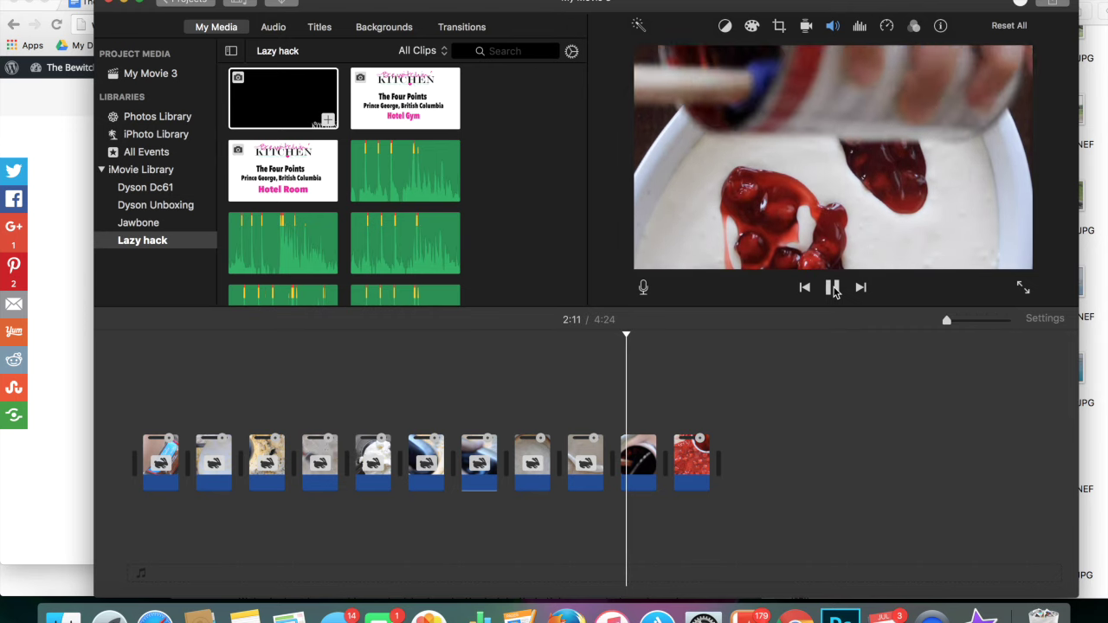
# Speed up the dark swirl-stirring clip in the Speed Editor.
pyautogui.click(832, 289)
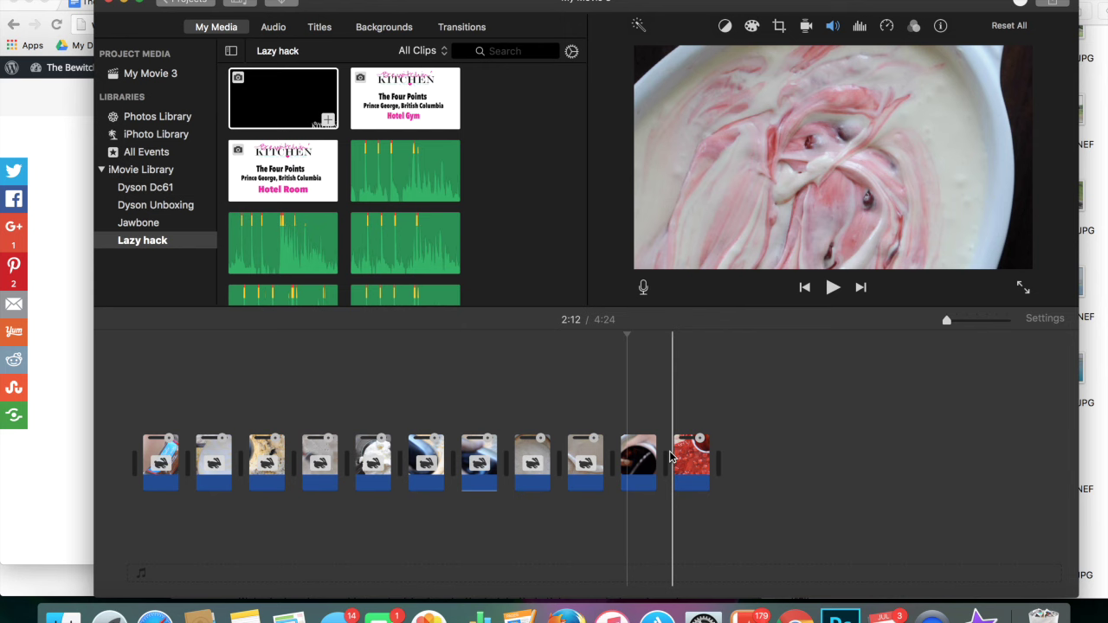
pyautogui.click(641, 470)
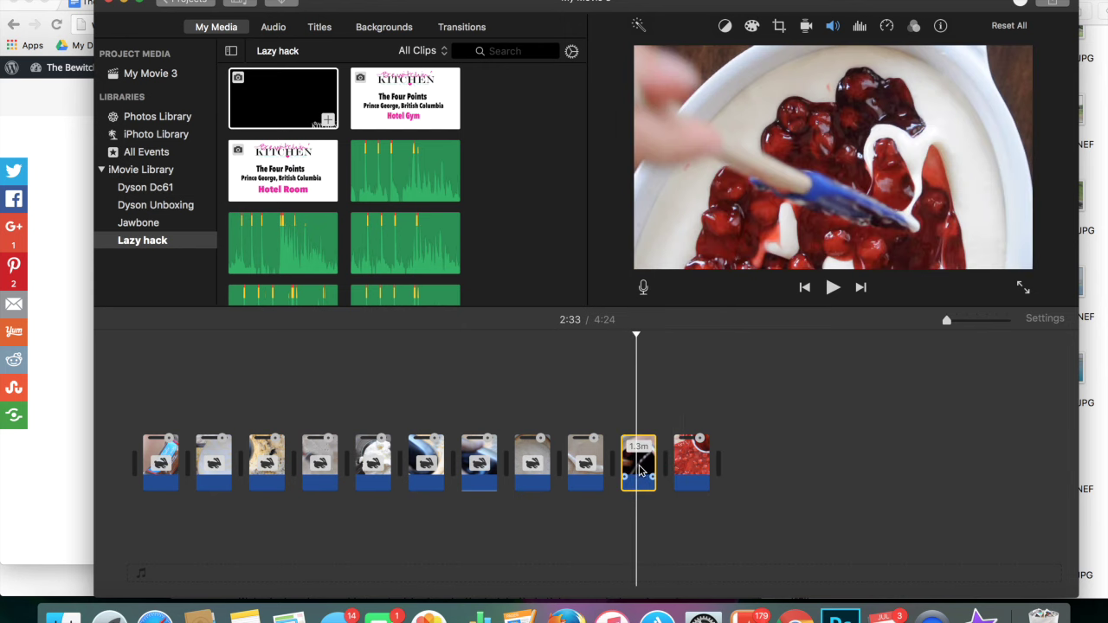
pyautogui.rightClick(640, 452)
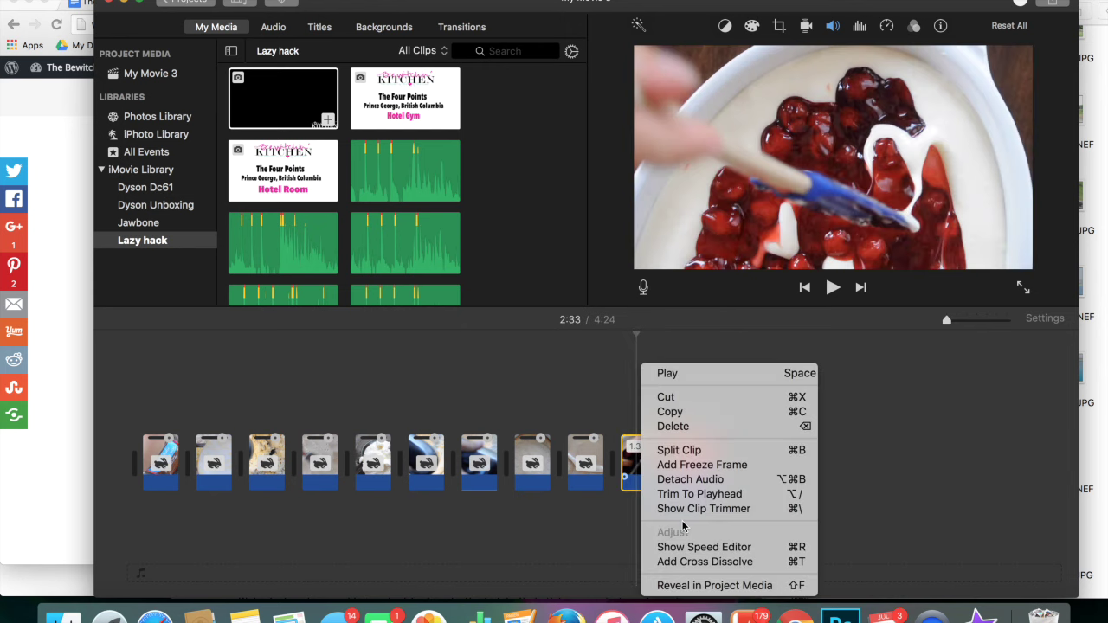
pyautogui.click(656, 547)
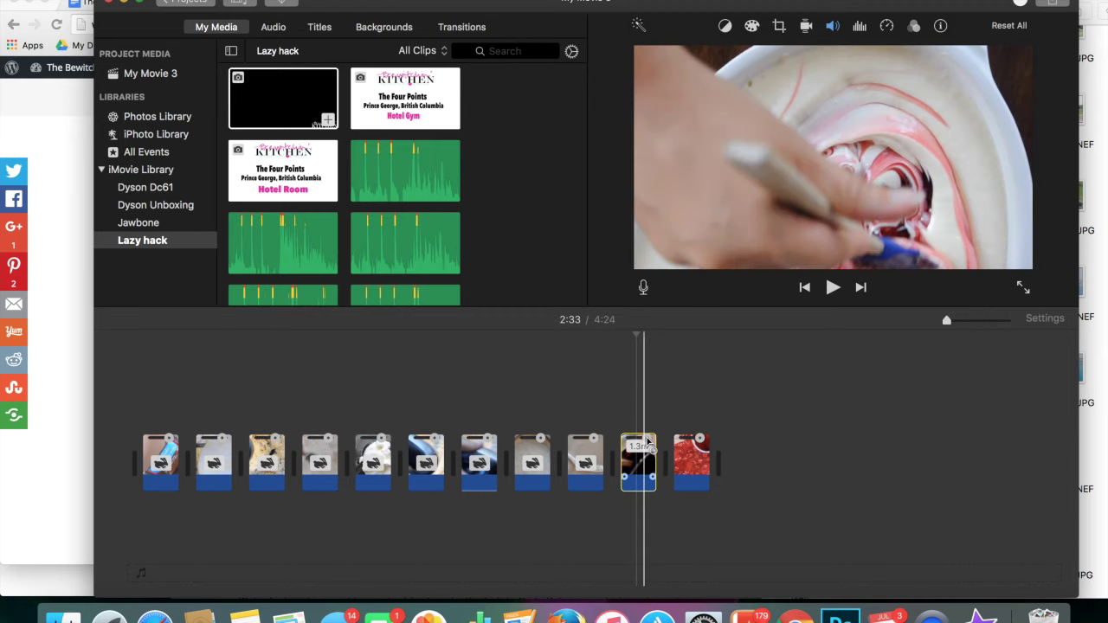
pyautogui.click(647, 441)
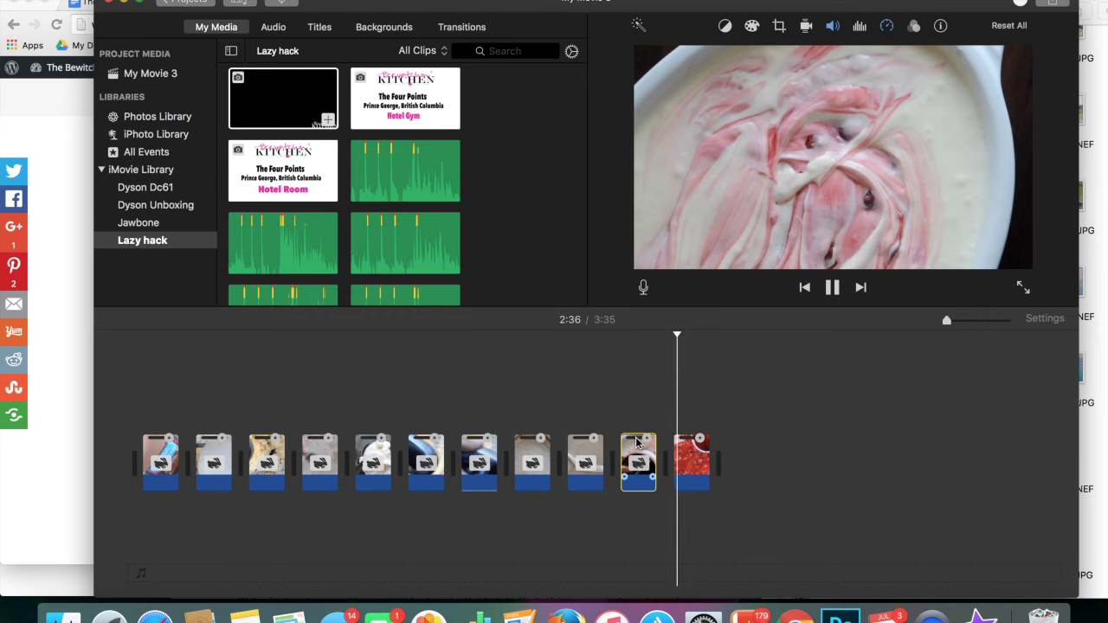
# Play the sped-up clip back from 2:03, pausing at 2:11.
pyautogui.click(632, 372)
pyautogui.click(673, 405)
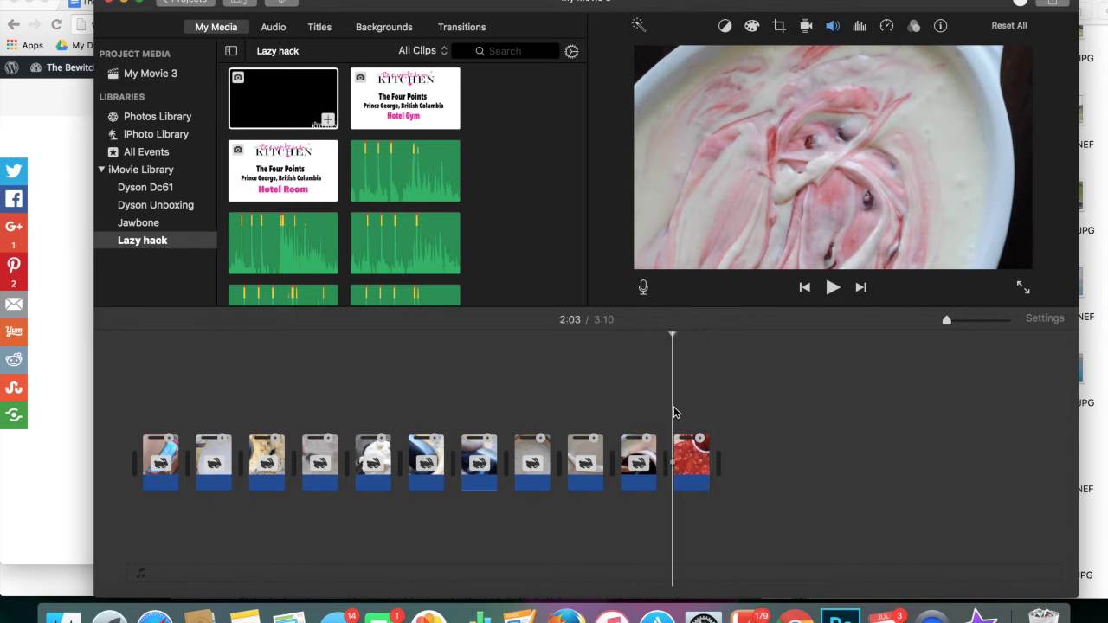
pyautogui.click(832, 288)
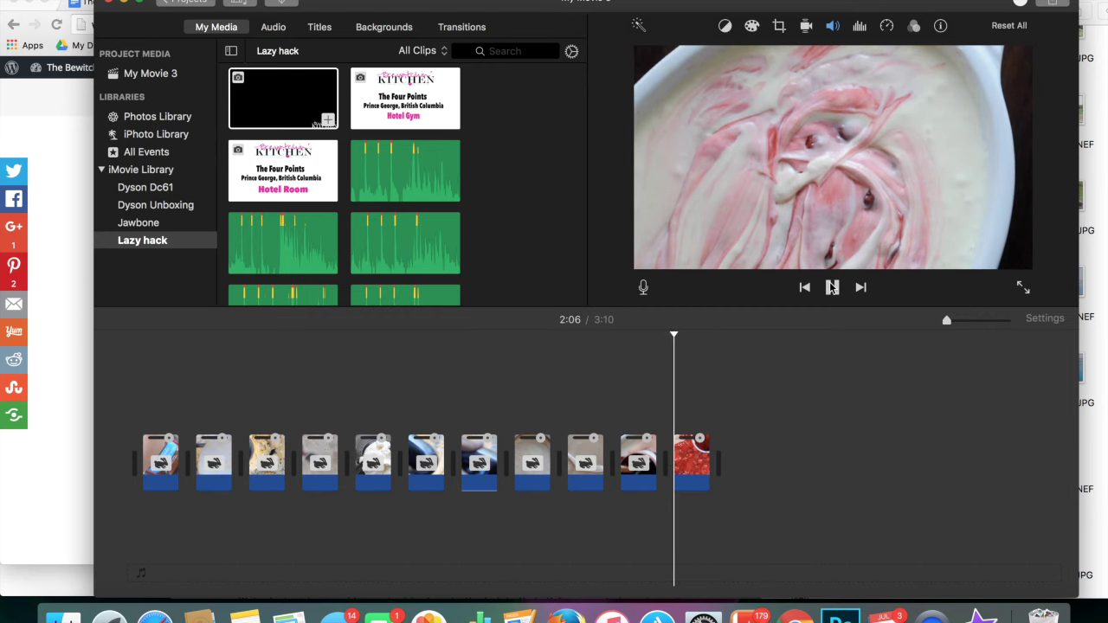
pyautogui.click(831, 288)
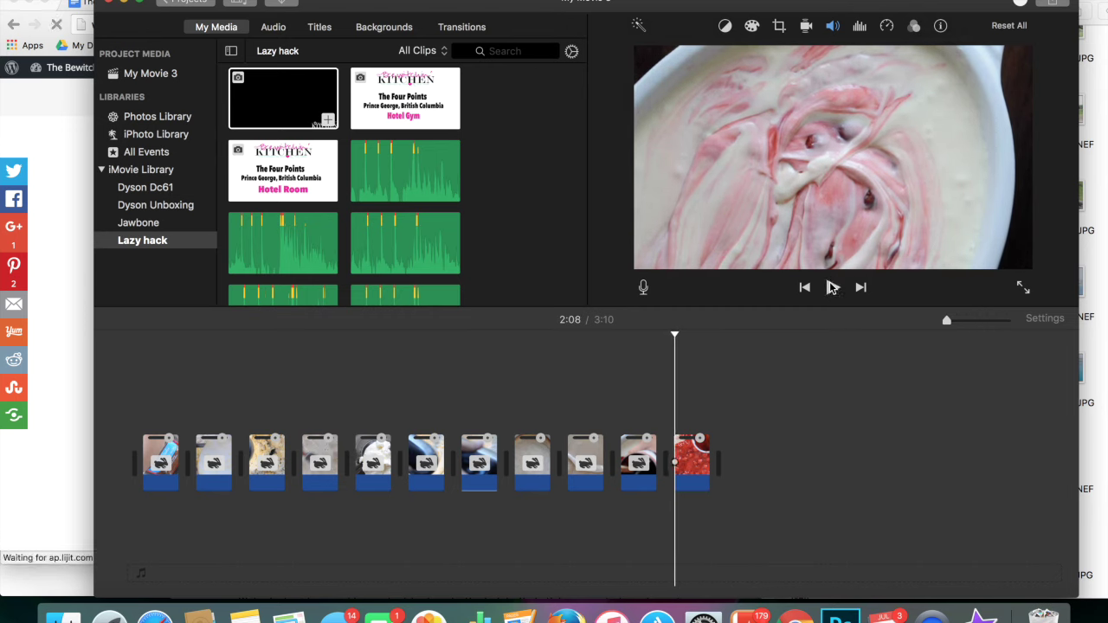
pyautogui.click(831, 288)
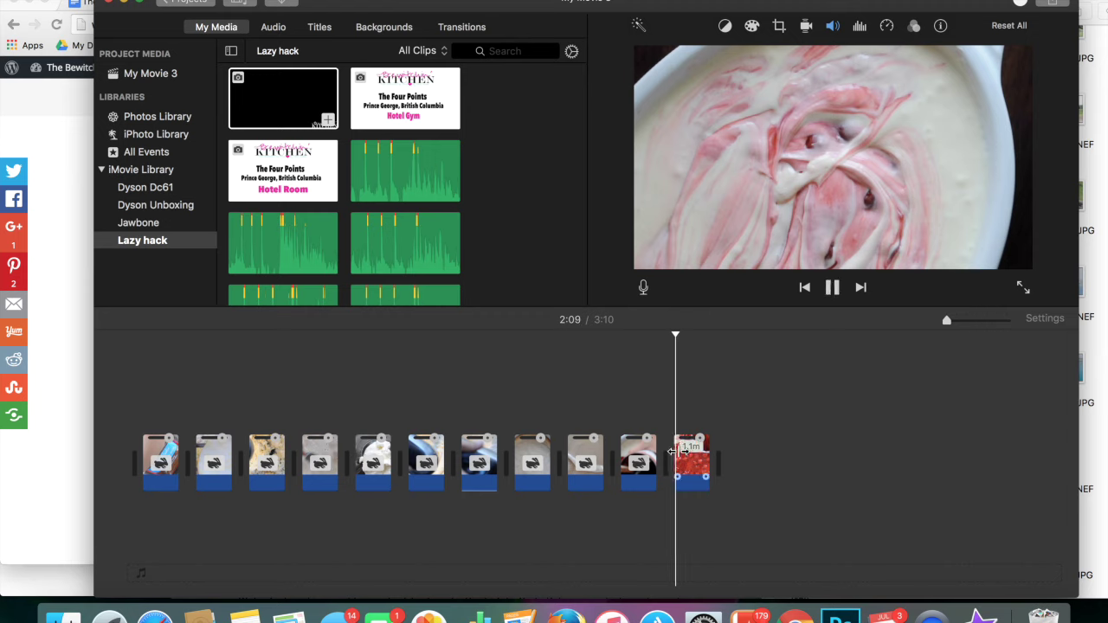
pyautogui.click(832, 288)
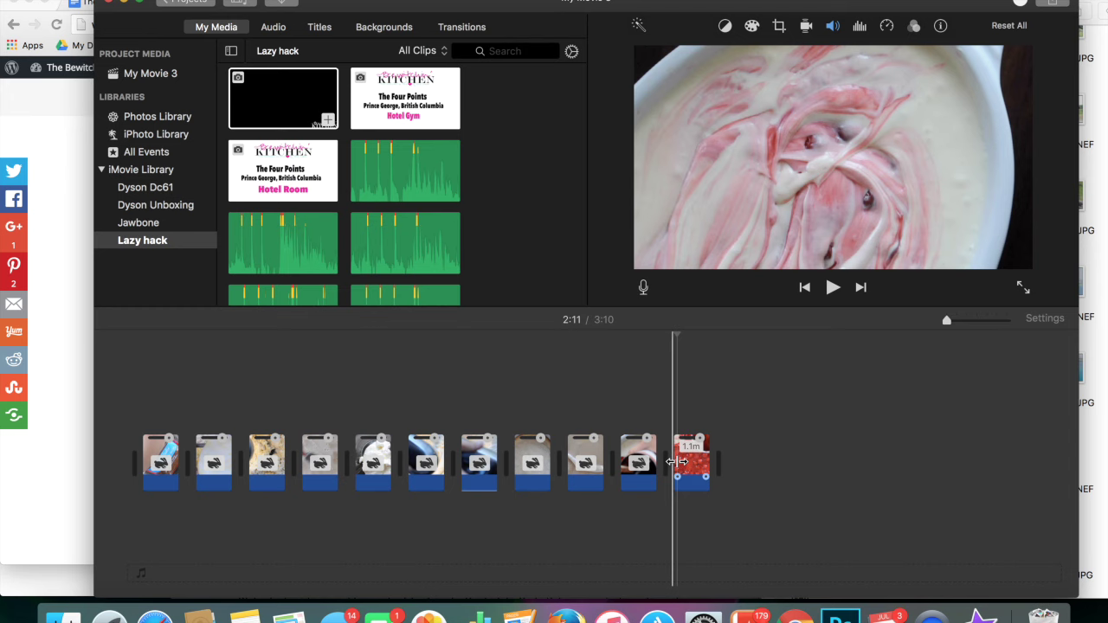
# Remove the accidental freeze frame inserted before the red clip.
pyautogui.rightClick(677, 461)
pyautogui.click(693, 463)
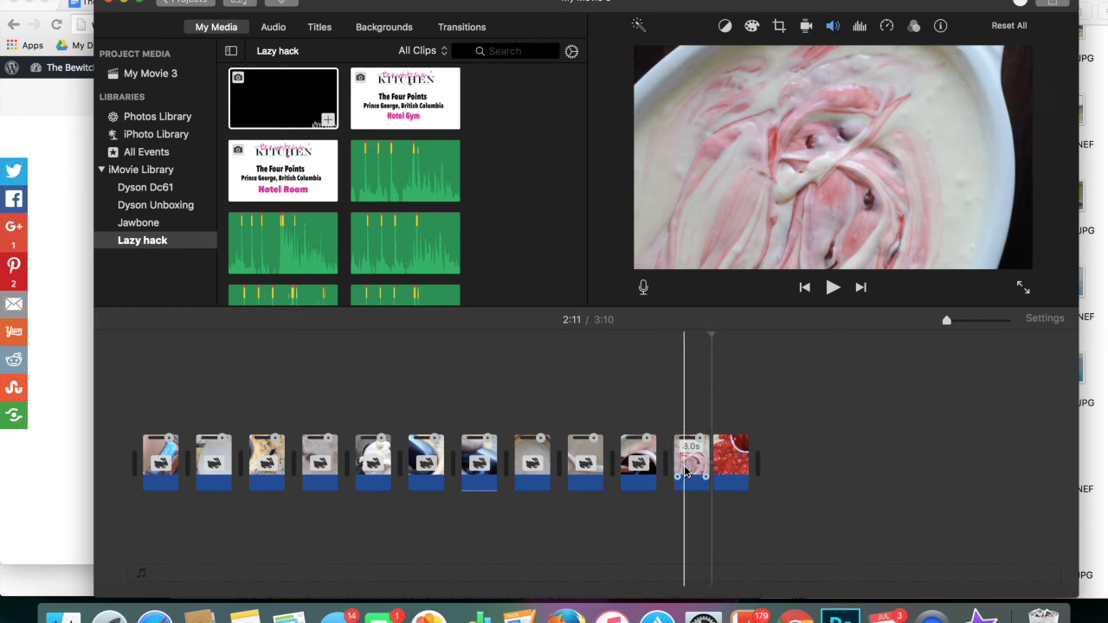
pyautogui.press('Delete')
# Set the red cherry-filling clip's speed to 444% and check the shortened movie.
pyautogui.click(705, 459)
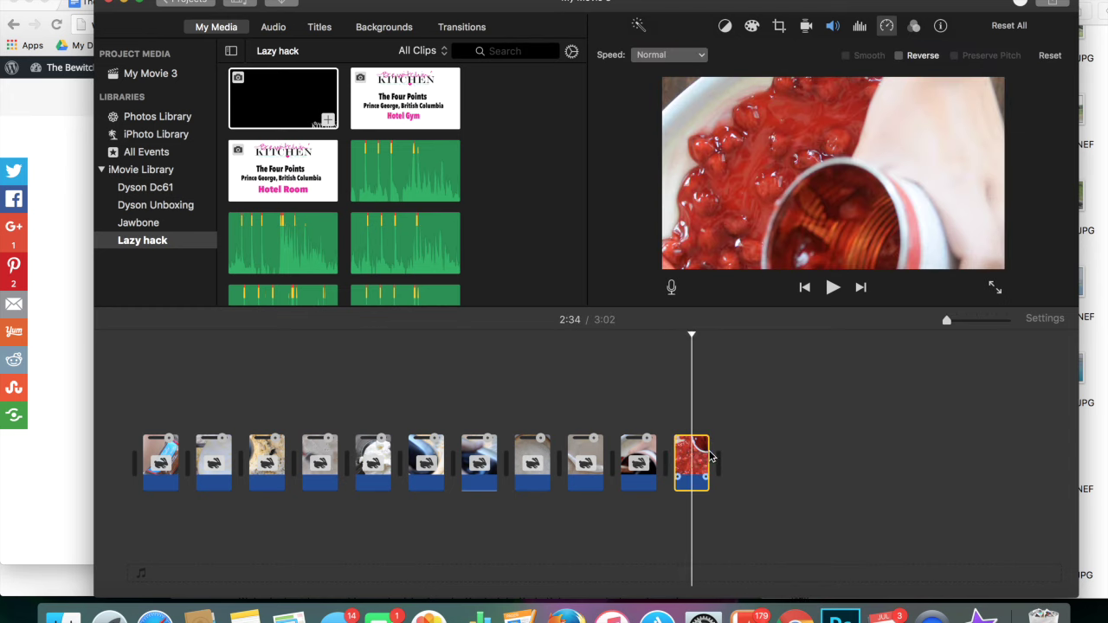
pyautogui.rightClick(696, 459)
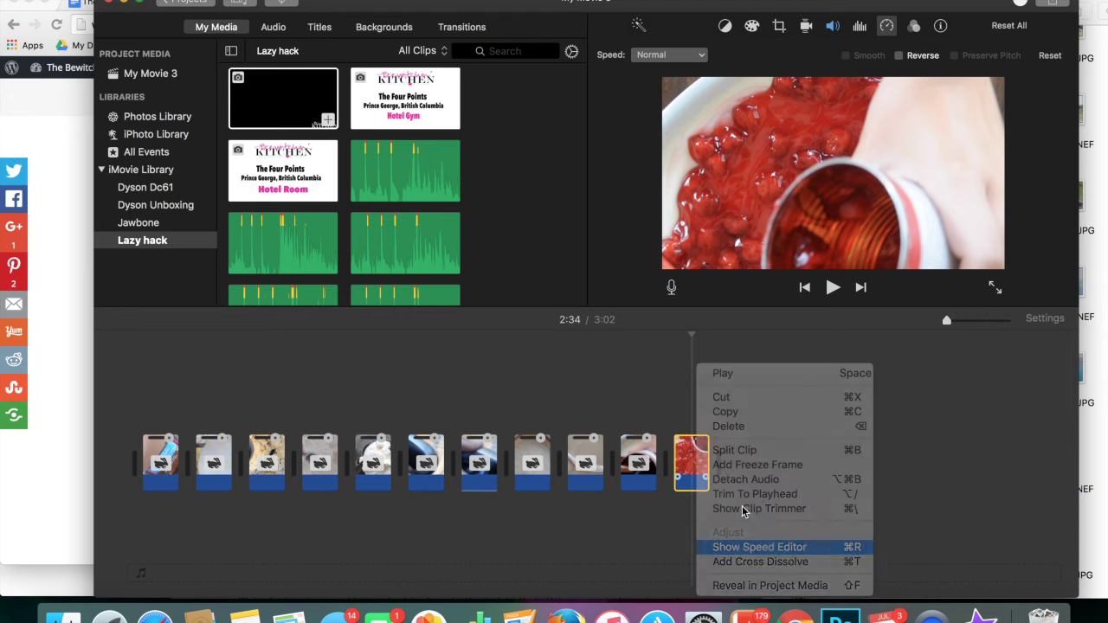
pyautogui.click(759, 547)
pyautogui.moveTo(703, 438); pyautogui.dragTo(683, 441)
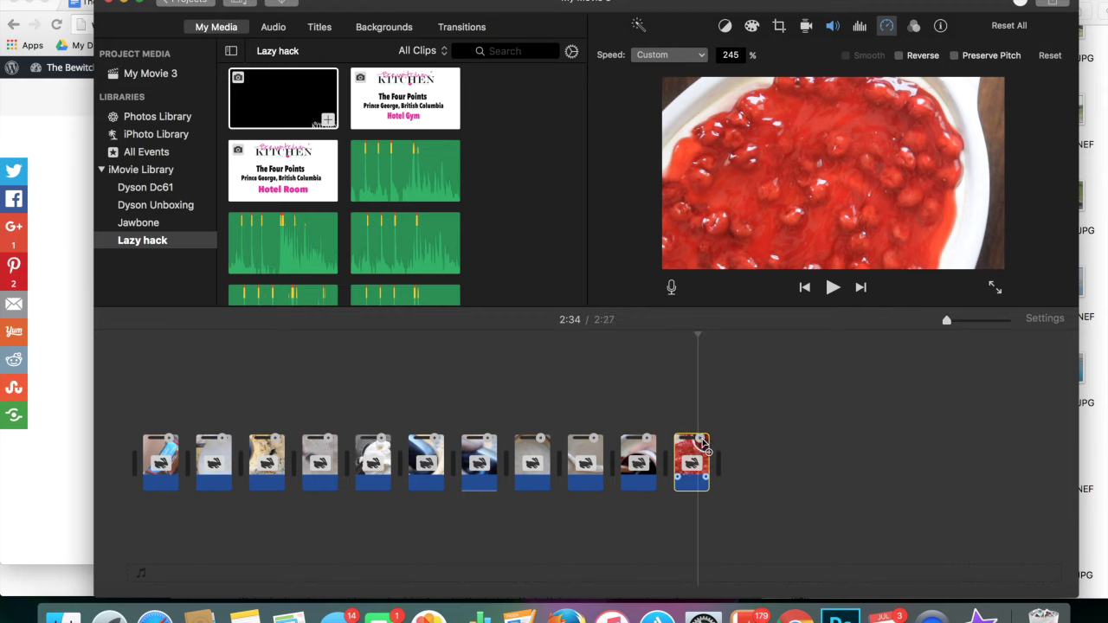
pyautogui.moveTo(690, 442); pyautogui.dragTo(685, 442)
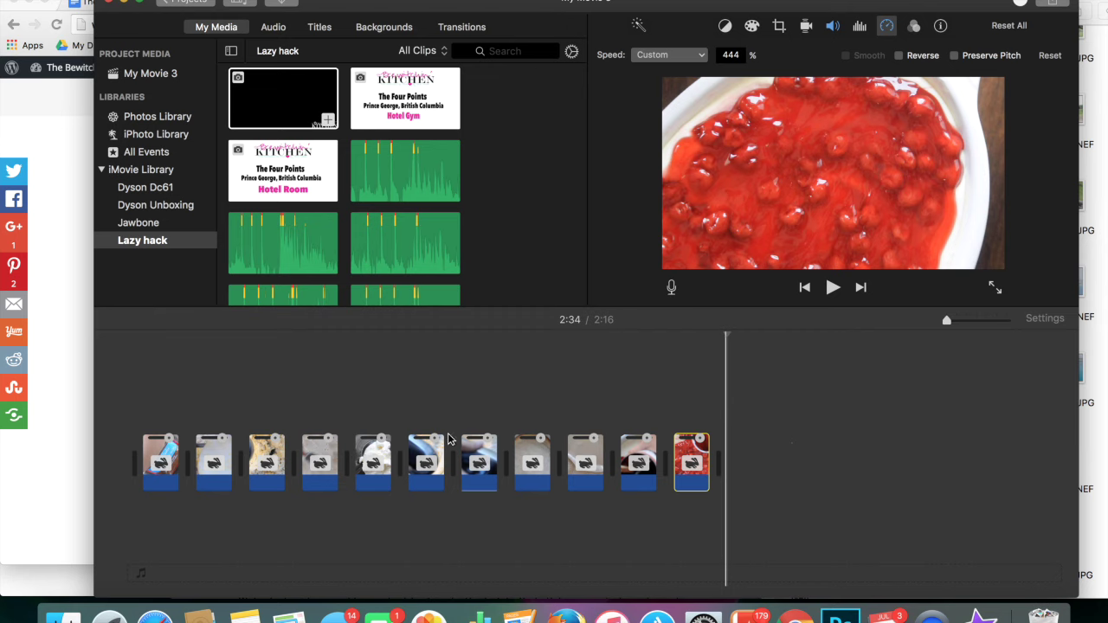
pyautogui.click(196, 523)
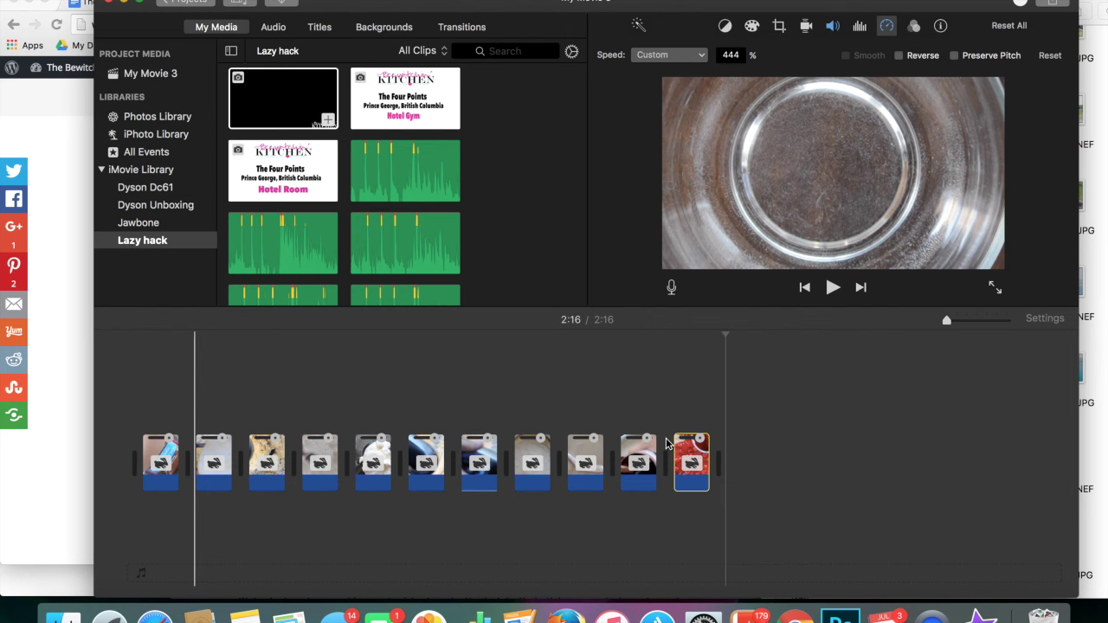
pyautogui.click(534, 405)
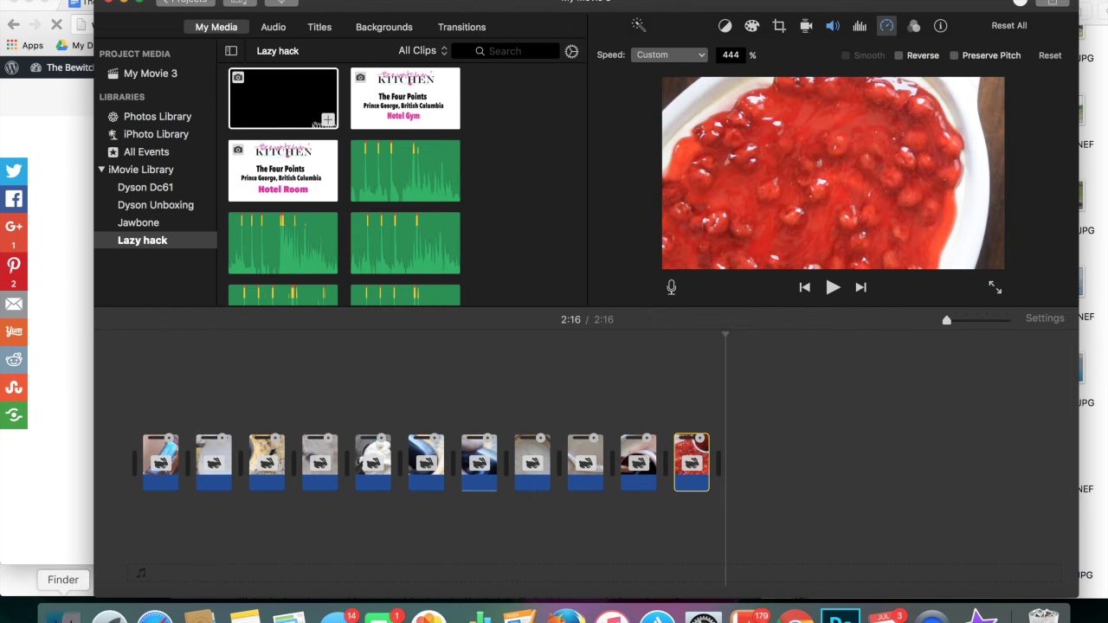
pyautogui.click(62, 614)
# Drag easy-cherry-cheesecake.jpg from Google Drive's Easy Cherry Cheesecake folder onto the timeline's end.
pyautogui.moveTo(866, 7); pyautogui.dragTo(409, 7)
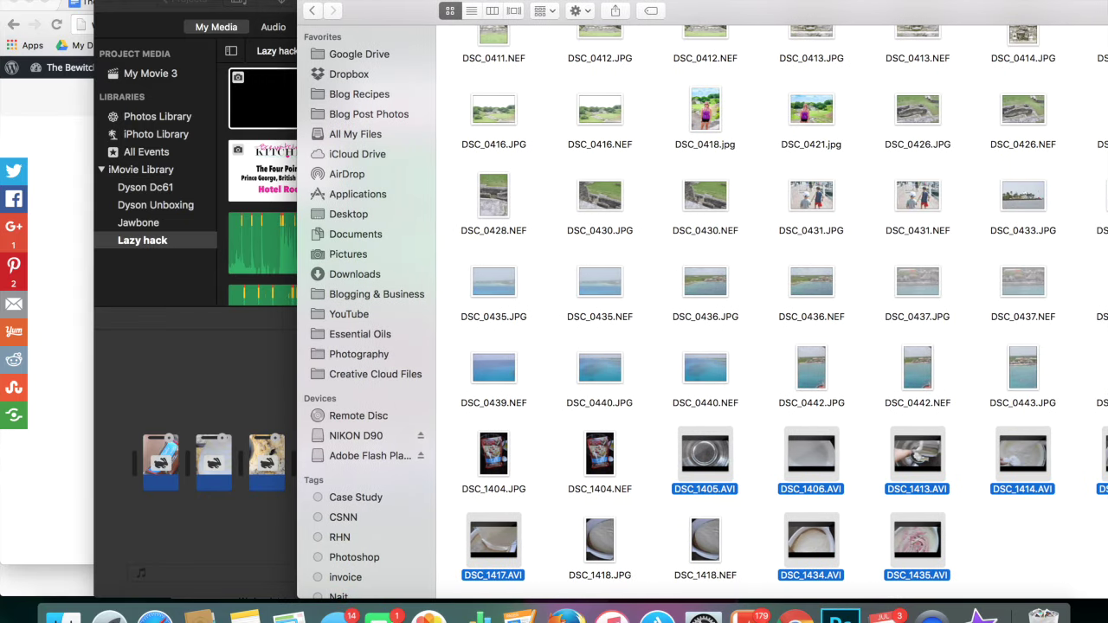
pyautogui.click(368, 55)
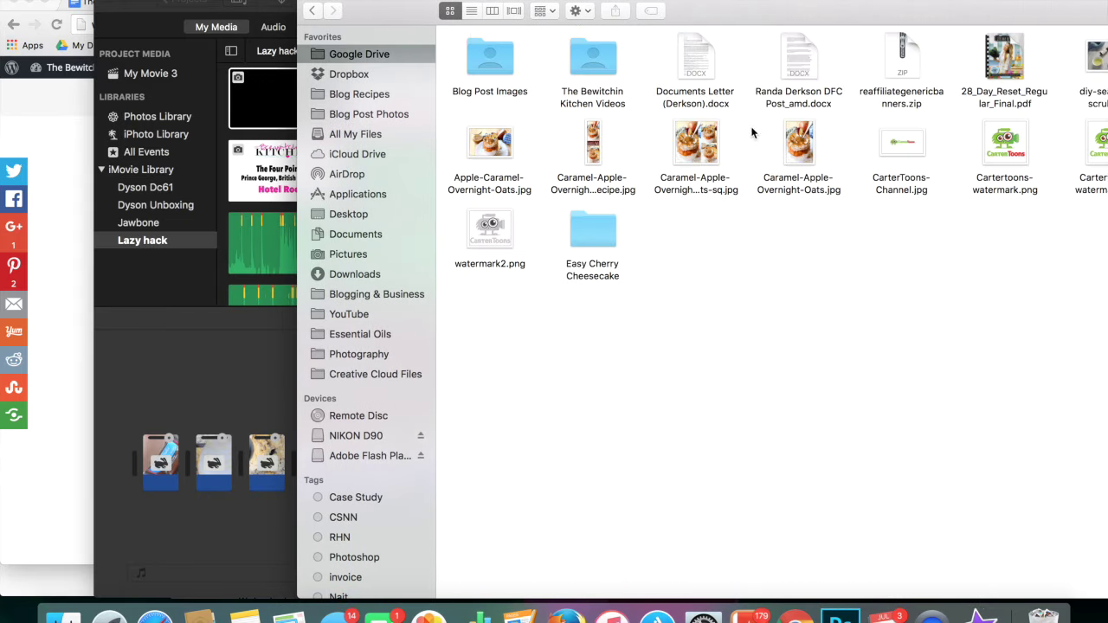
pyautogui.doubleClick(586, 232)
pyautogui.moveTo(504, 1); pyautogui.dragTo(0, 75)
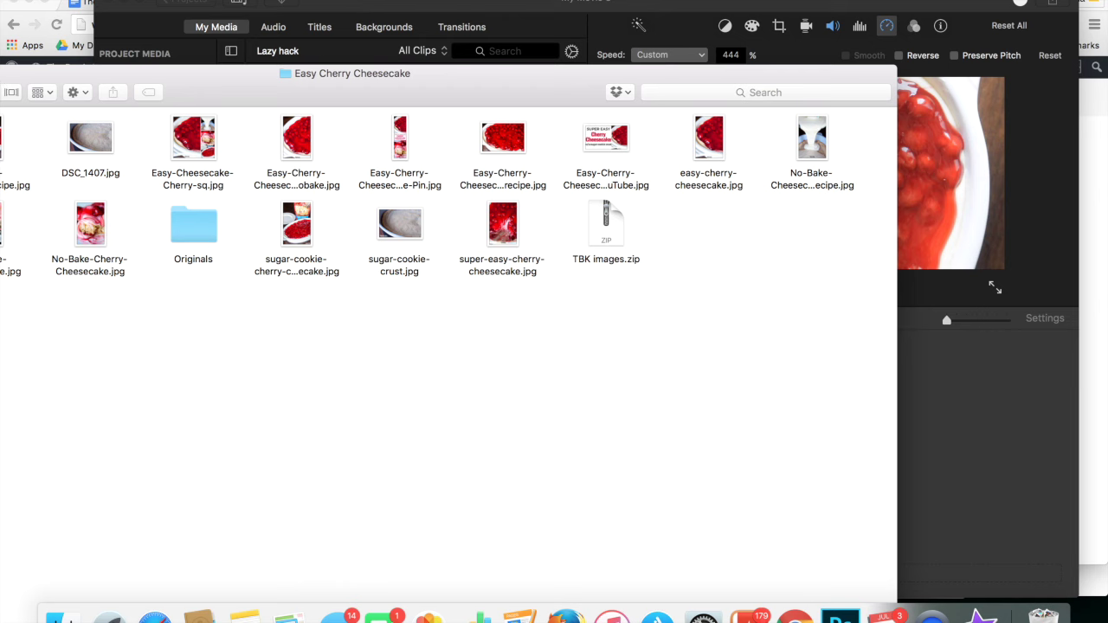
pyautogui.moveTo(711, 143); pyautogui.dragTo(985, 465)
pyautogui.click(747, 469)
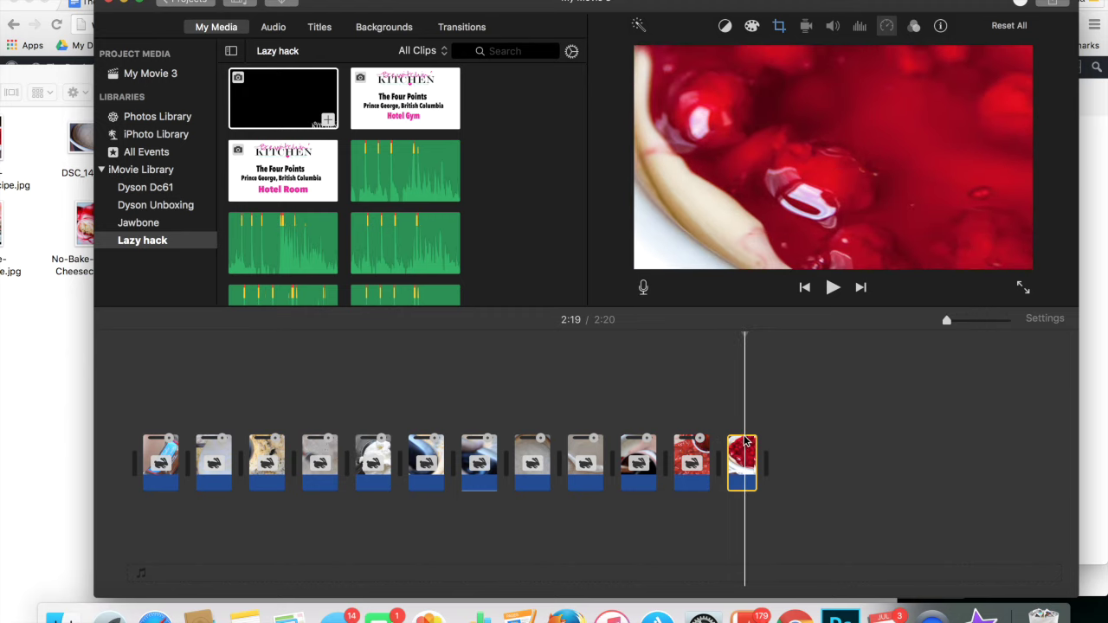
# Set the photo's Ken Burns start frame over the filling, end frame on the pie slice, then preview.
pyautogui.click(738, 447)
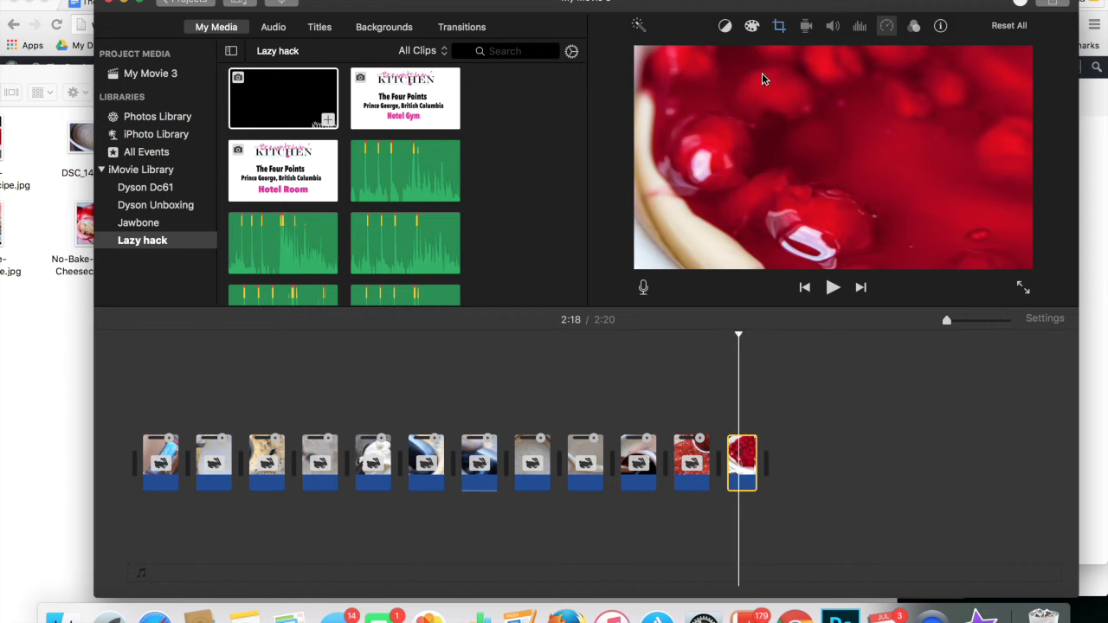
pyautogui.click(778, 27)
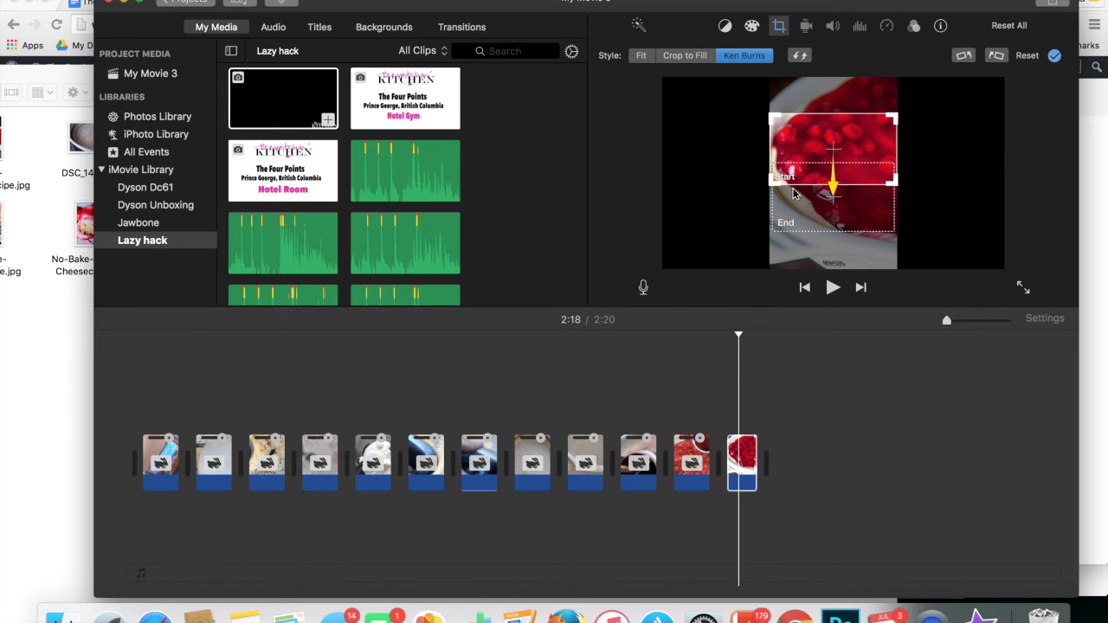
pyautogui.moveTo(805, 176); pyautogui.dragTo(806, 185)
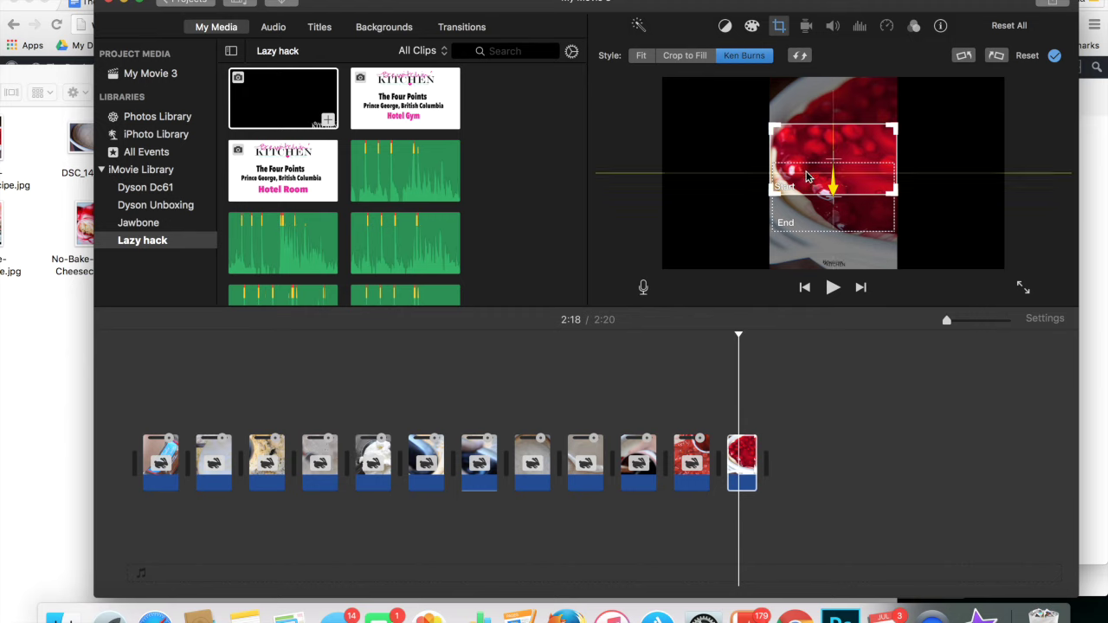
pyautogui.moveTo(790, 153); pyautogui.dragTo(789, 190)
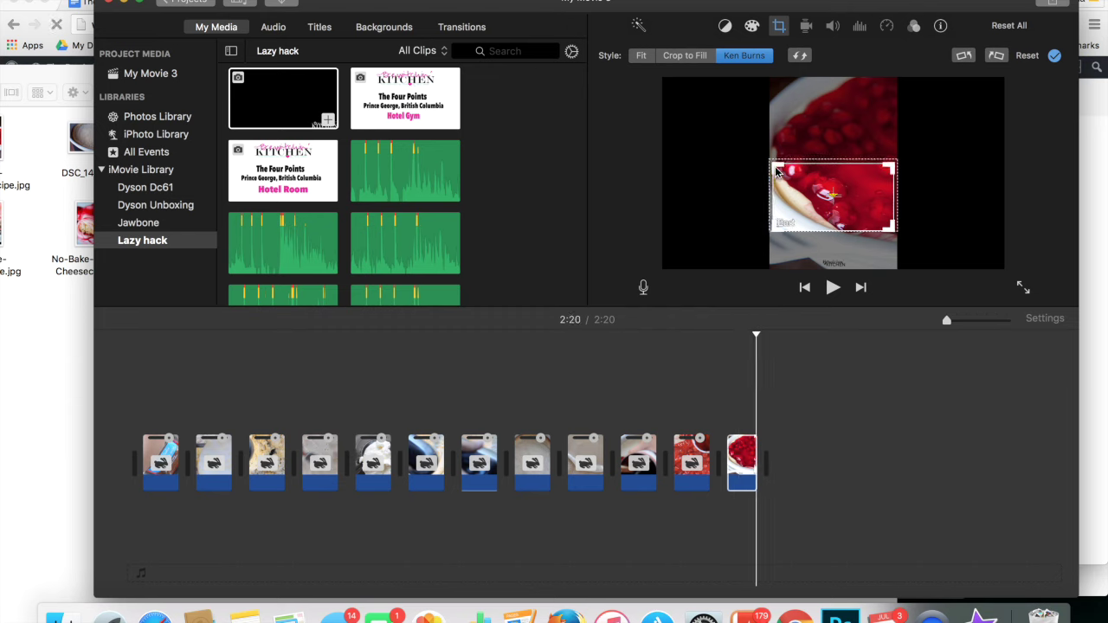
pyautogui.moveTo(775, 170); pyautogui.dragTo(771, 166)
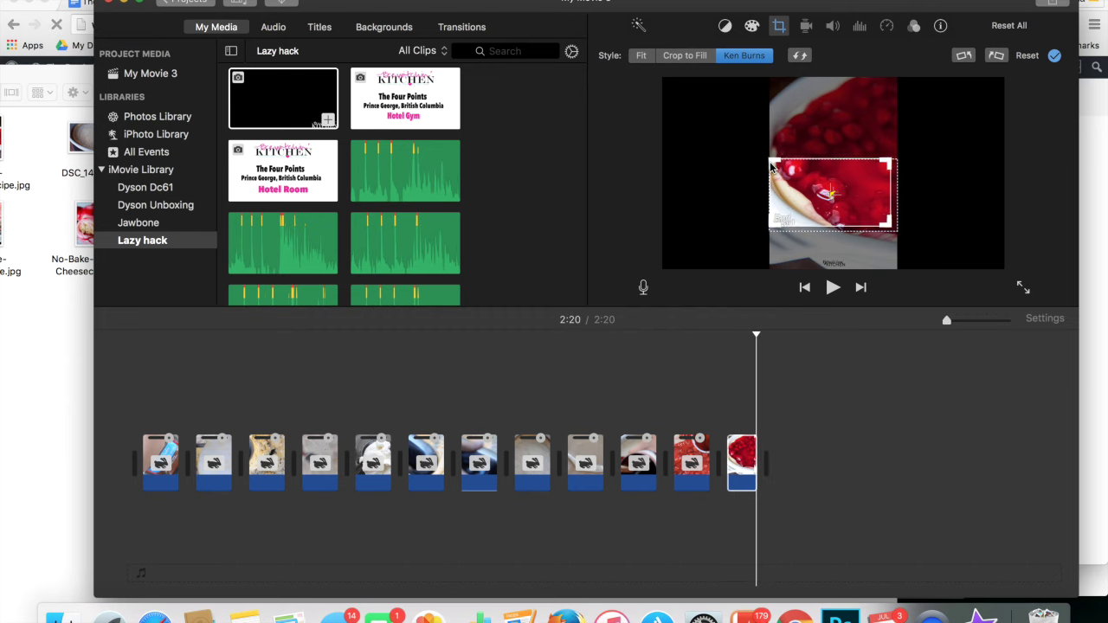
pyautogui.moveTo(887, 229); pyautogui.dragTo(894, 231)
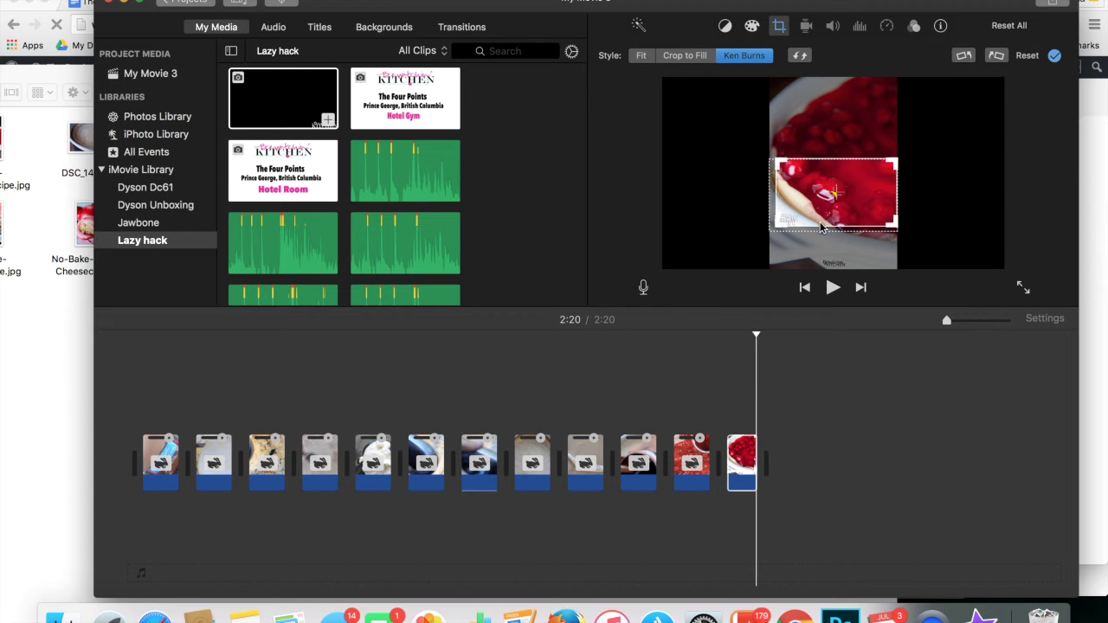
pyautogui.moveTo(777, 224); pyautogui.dragTo(776, 225)
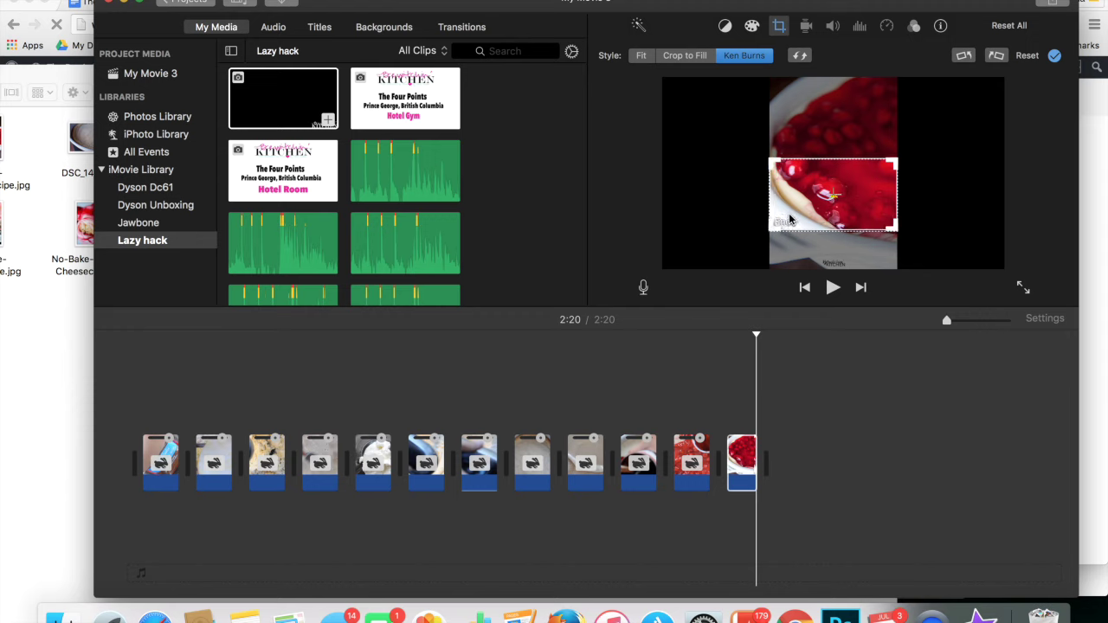
pyautogui.click(778, 28)
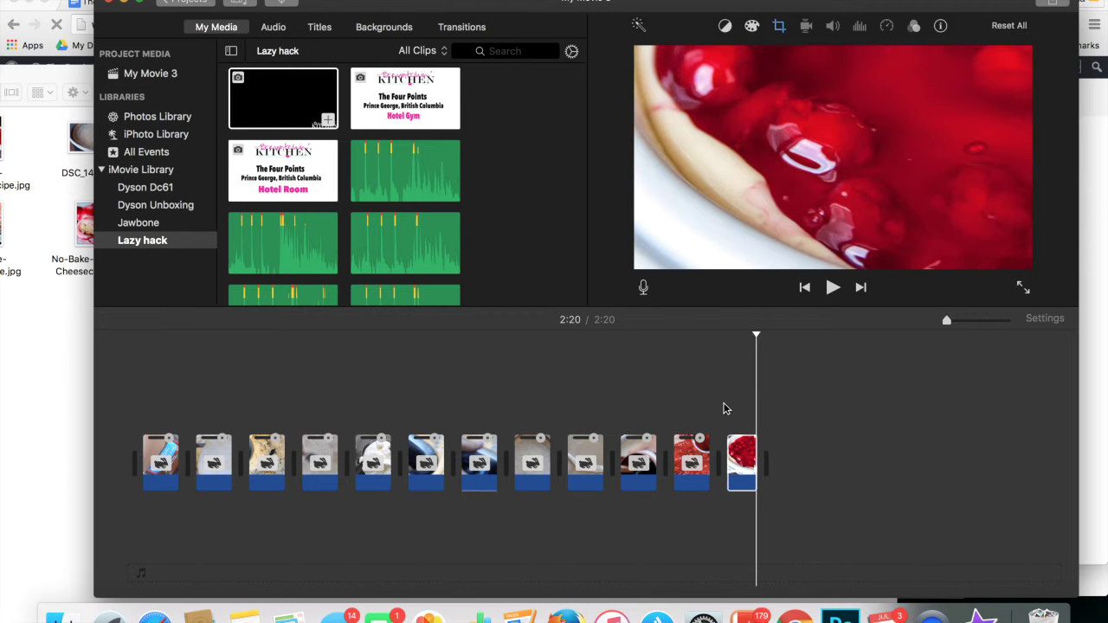
pyautogui.click(831, 288)
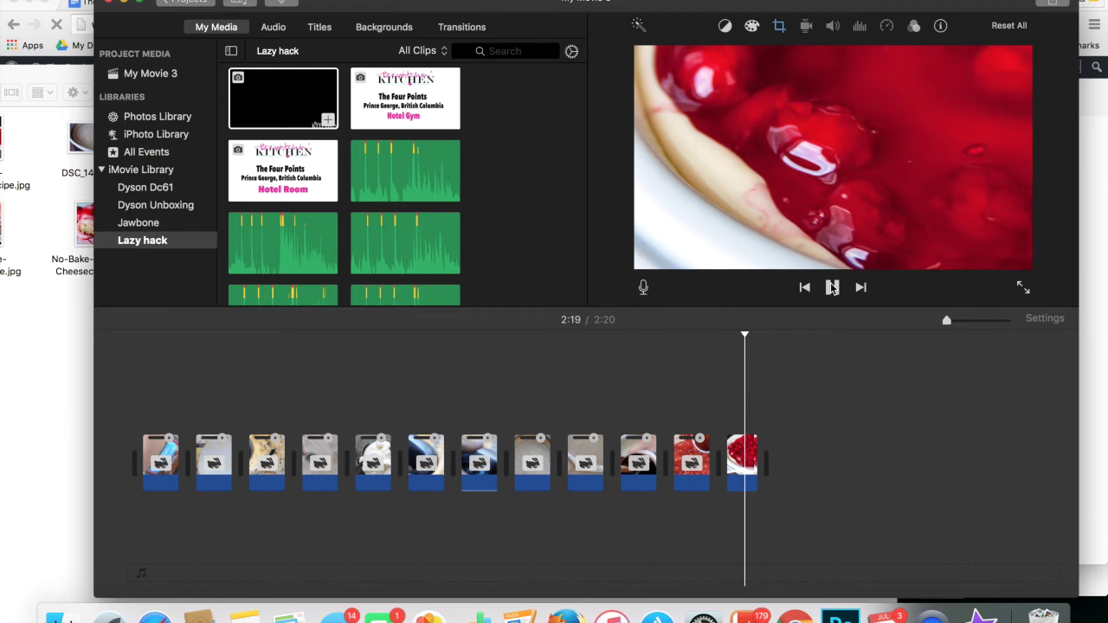
# Add a Line title to the end of the movie reading 'MORE RECIPES:'.
pyautogui.click(317, 28)
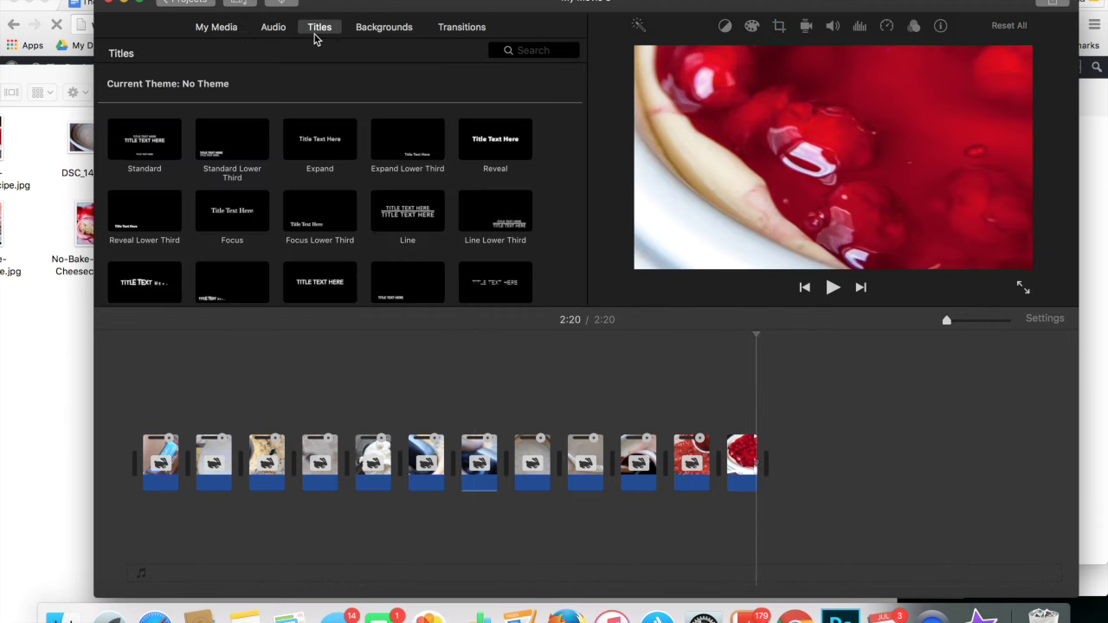
pyautogui.moveTo(400, 215); pyautogui.dragTo(779, 450)
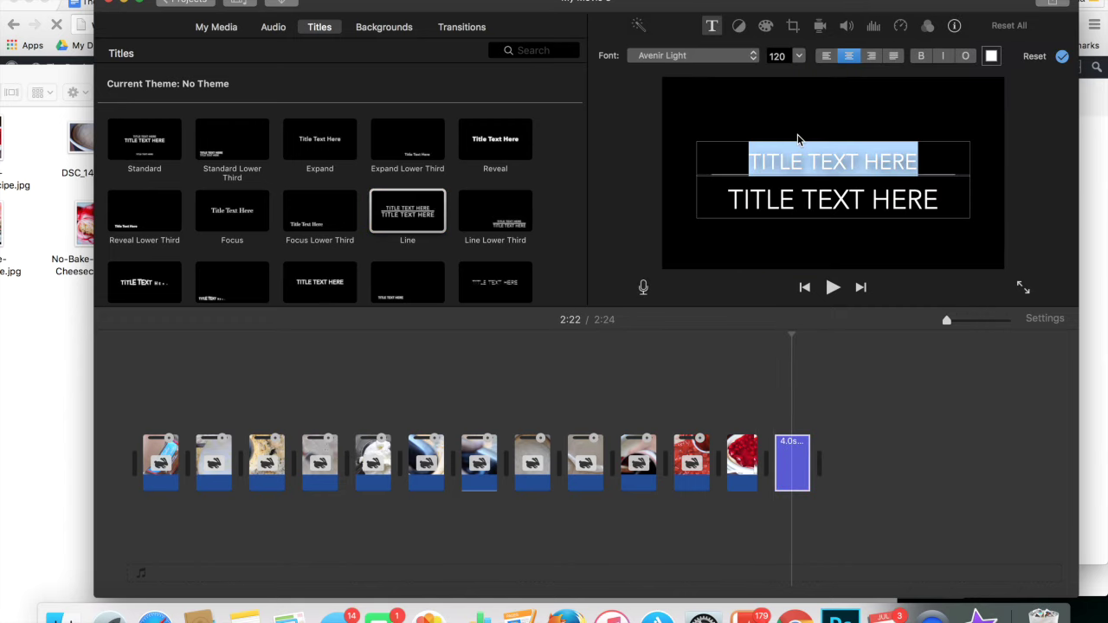
pyautogui.write('MORE RECIPES:')
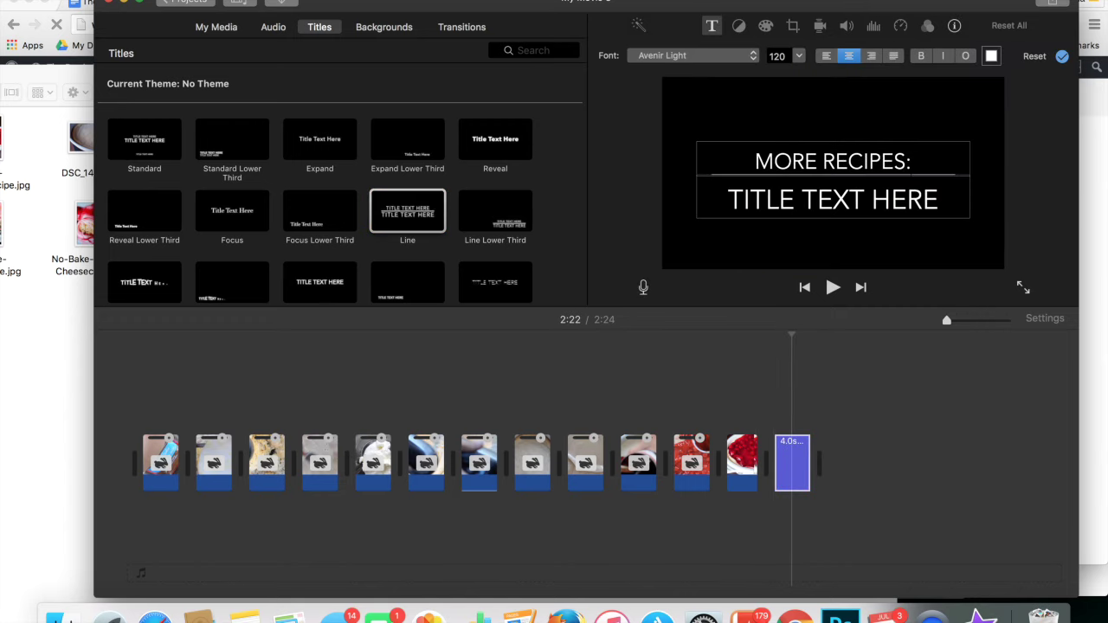
# Replace the lower line with 'THEBEWITCHINKITCHEN.COM' at font size 80.
pyautogui.click(868, 211)
pyautogui.doubleClick(868, 211)
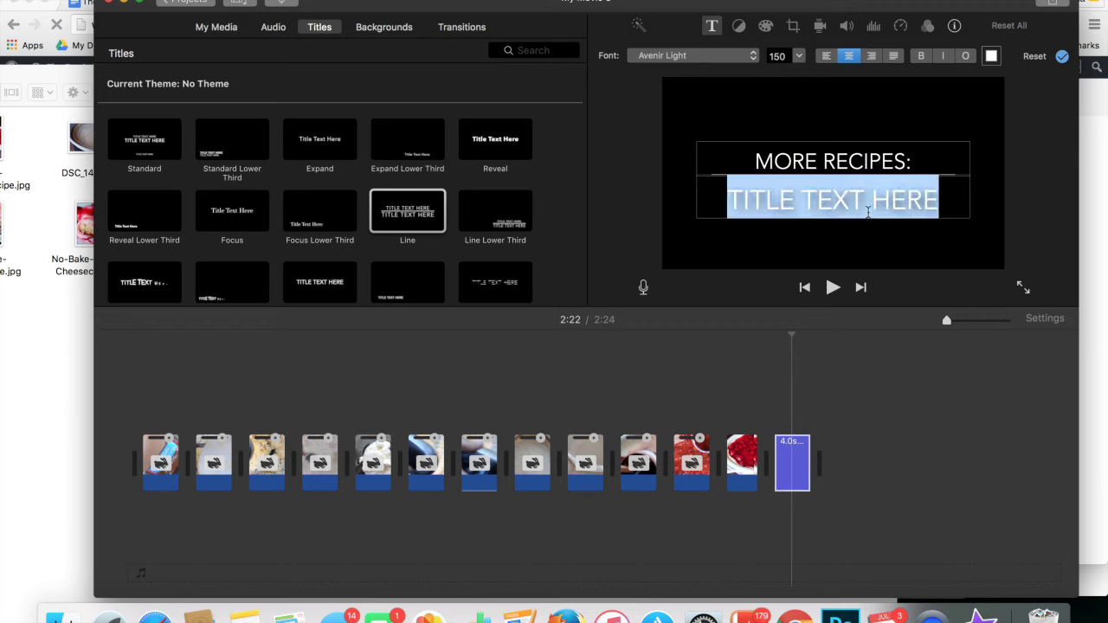
pyautogui.write('THEBEWITCHINKITCHEN.COM')
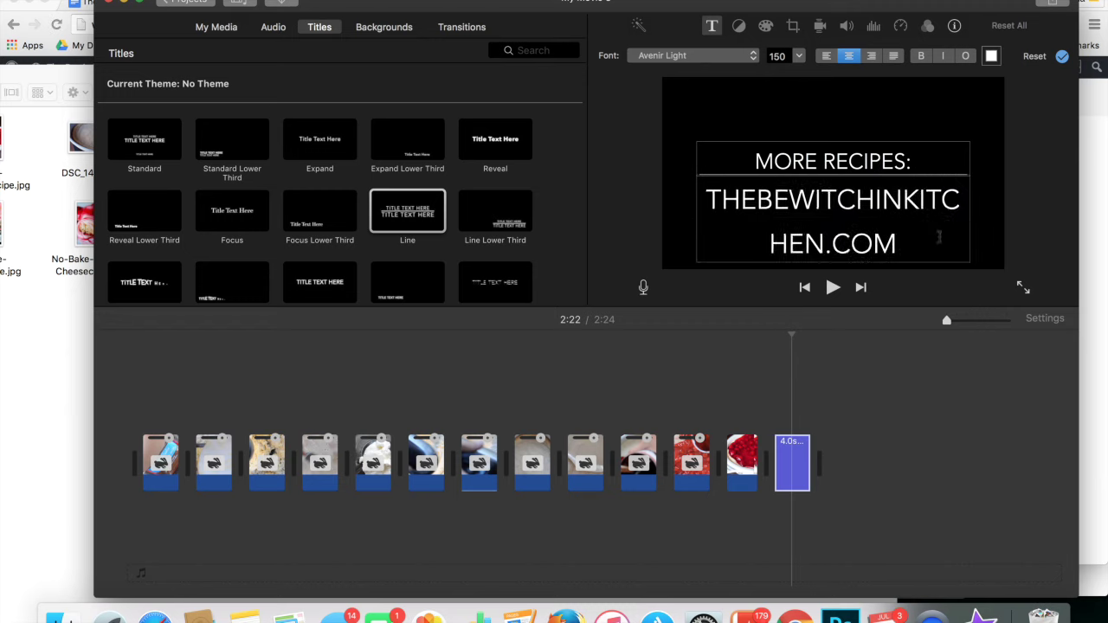
pyautogui.moveTo(911, 254); pyautogui.dragTo(692, 201)
pyautogui.click(798, 55)
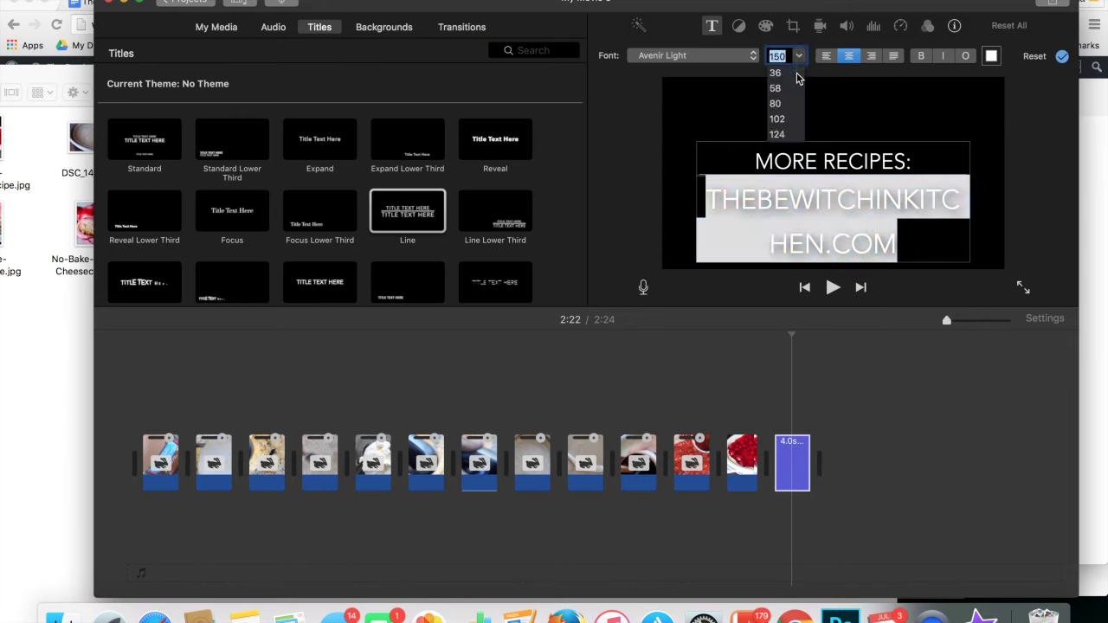
pyautogui.click(787, 102)
pyautogui.click(906, 415)
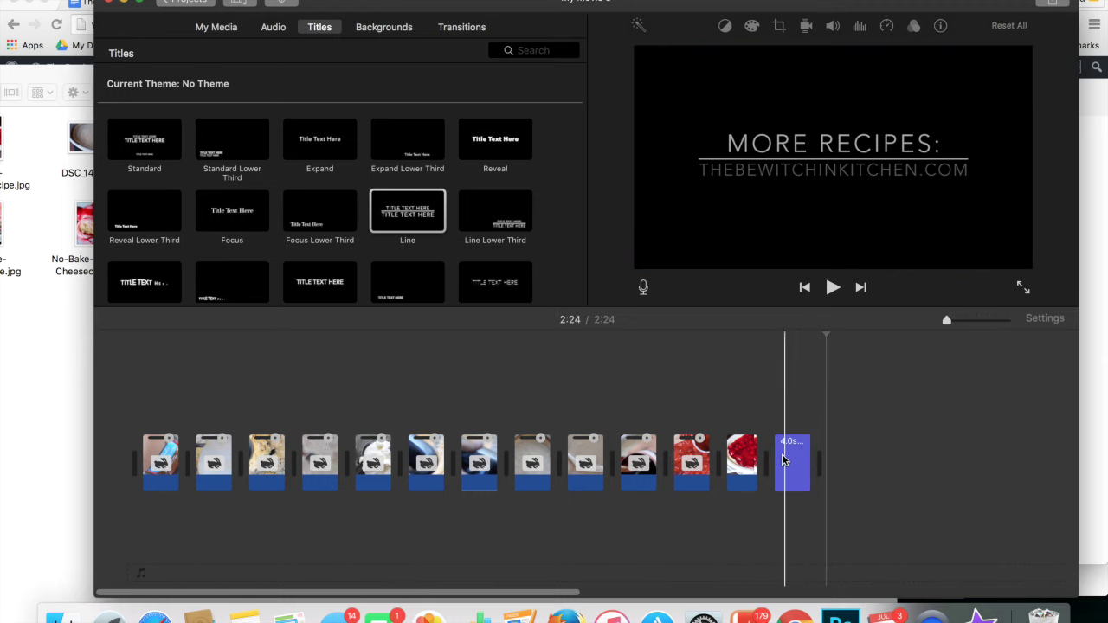
pyautogui.click(195, 425)
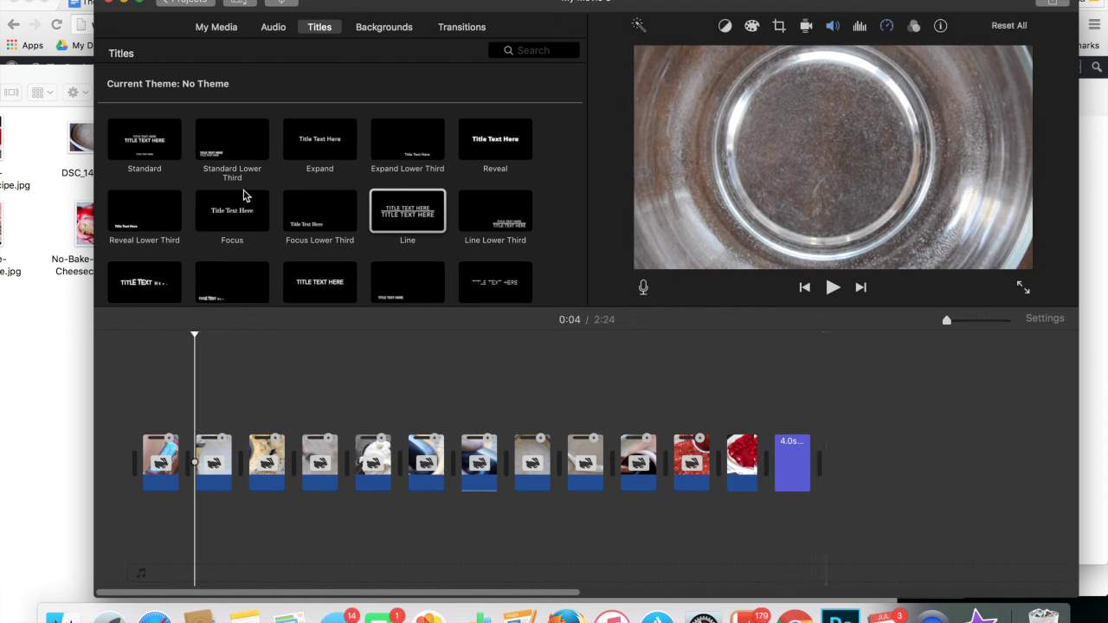
# Put a Reveal Lower Third reading '1 bag Betty Crocker Sugar Cookie Mix' on the second clip and preview it.
pyautogui.moveTo(147, 215); pyautogui.dragTo(197, 407)
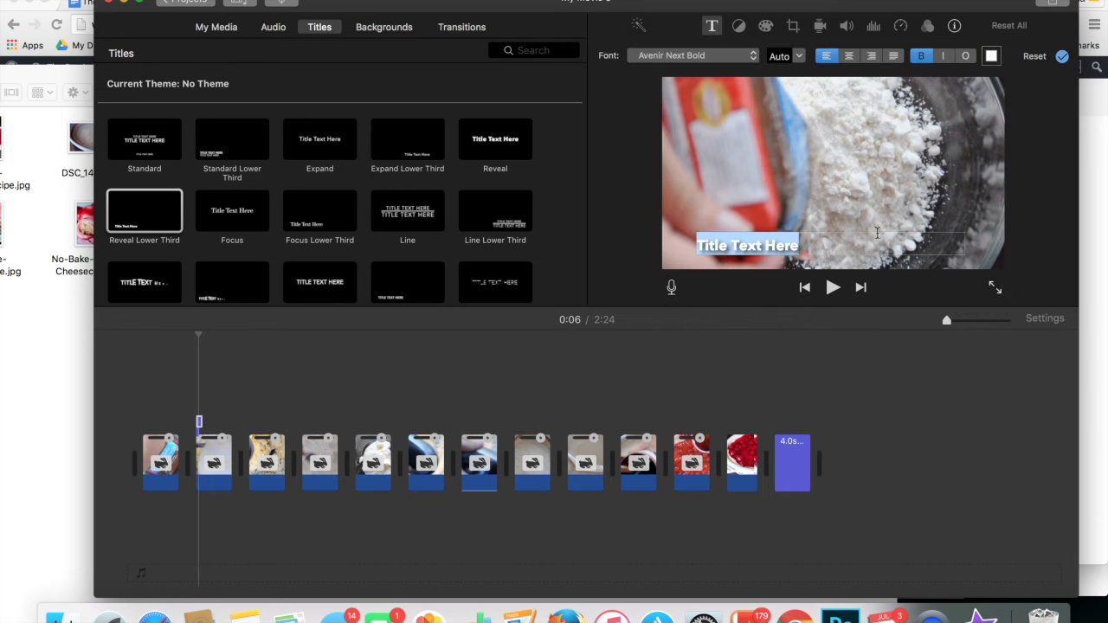
pyautogui.write('1 bag')
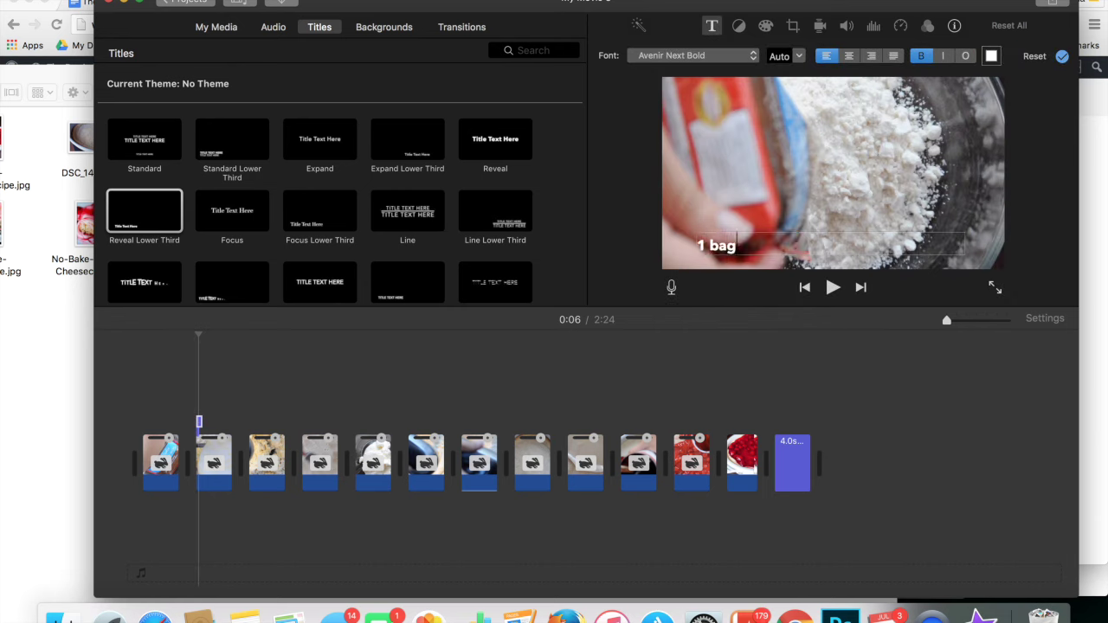
pyautogui.write(' Betty Crocker')
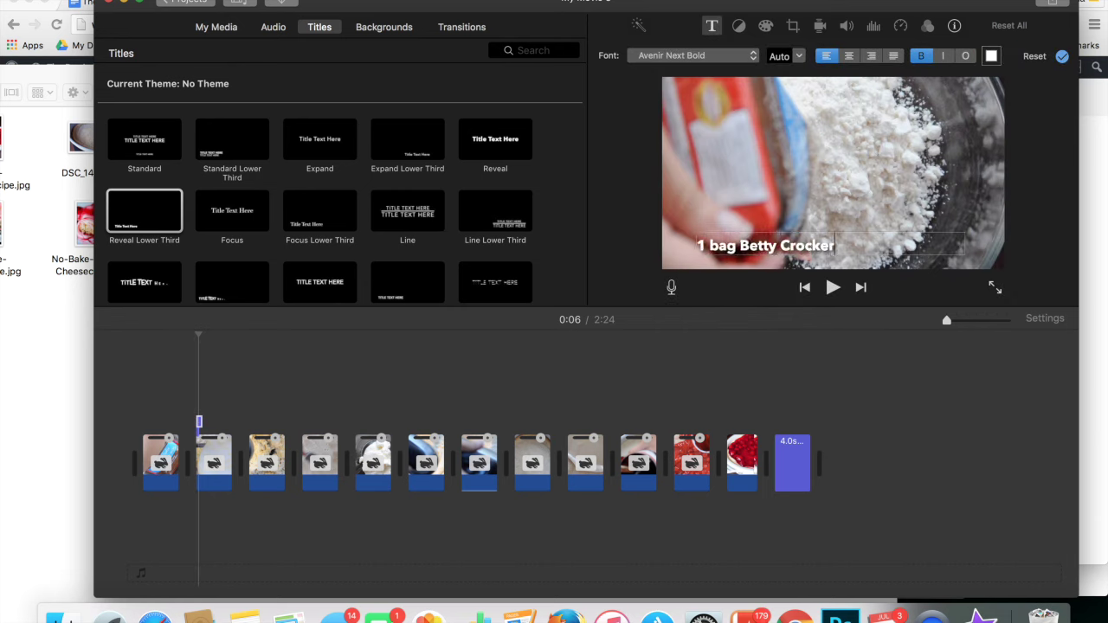
pyautogui.write(' Sugar Cookie Mix')
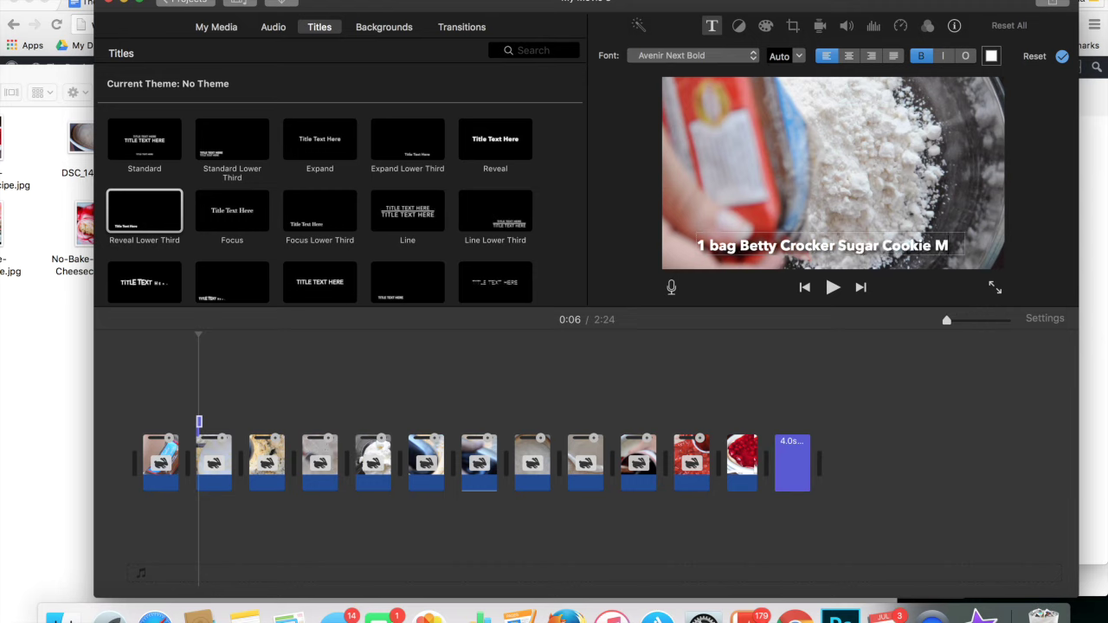
pyautogui.press('super+a')
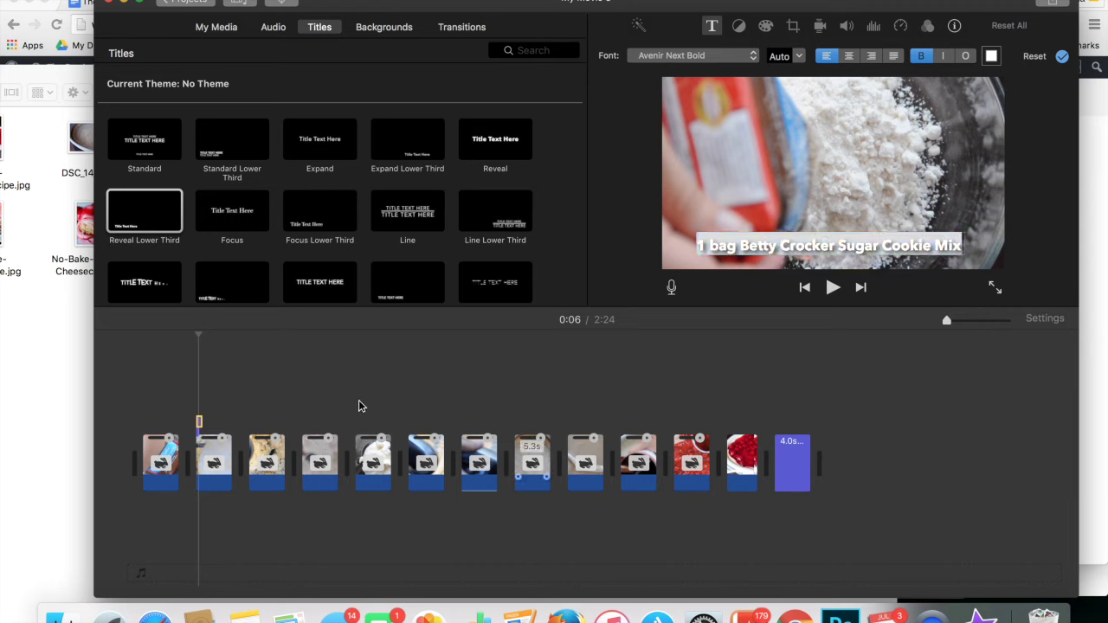
pyautogui.click(302, 404)
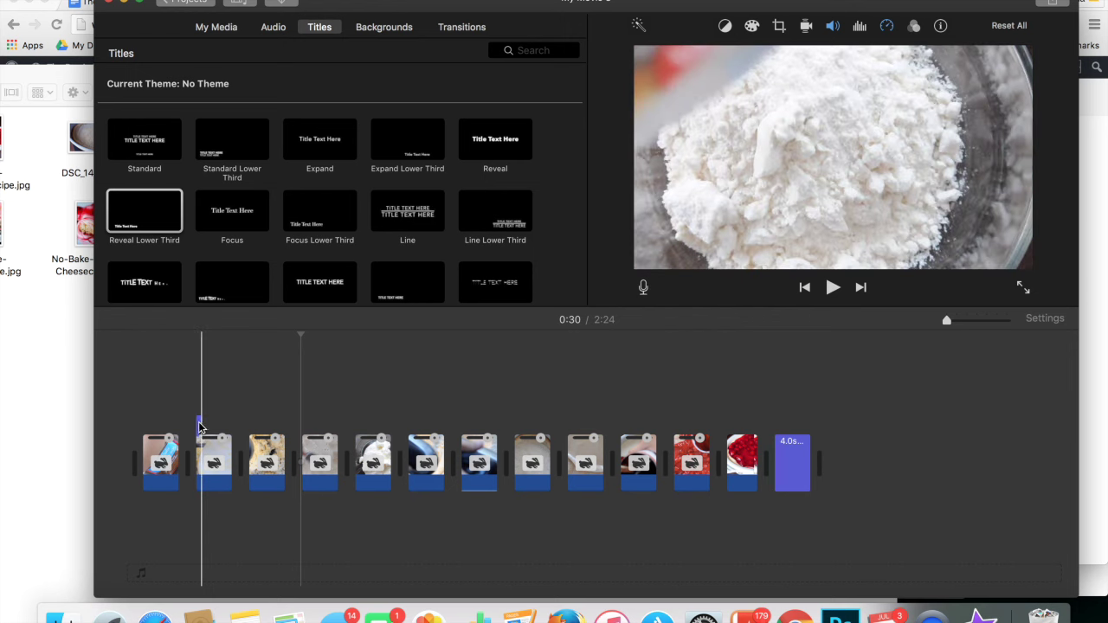
pyautogui.click(198, 423)
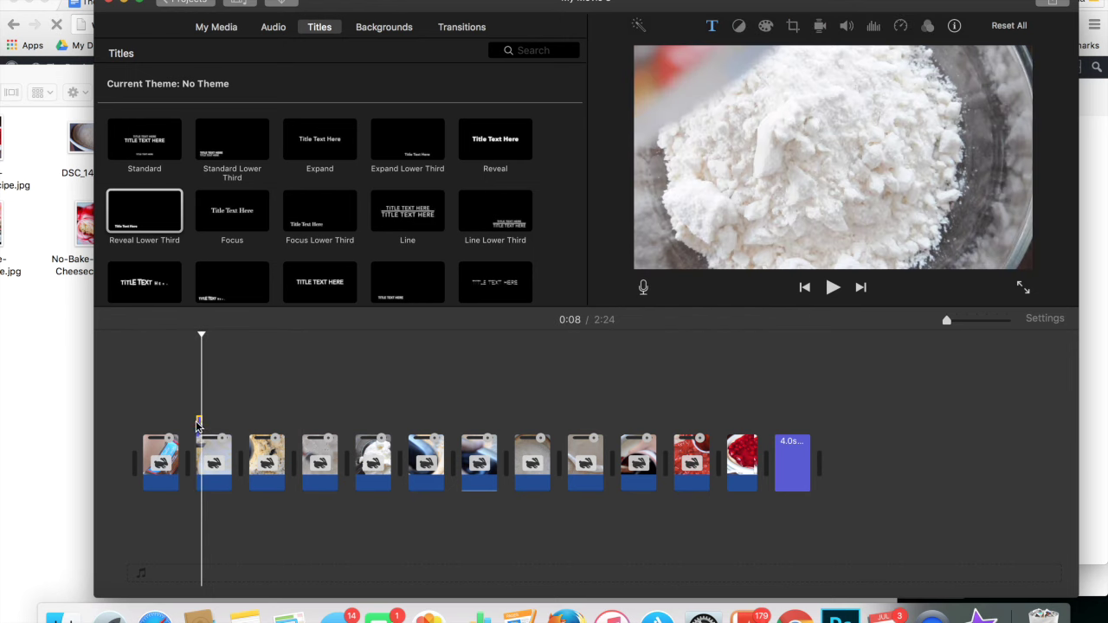
pyautogui.click(198, 422)
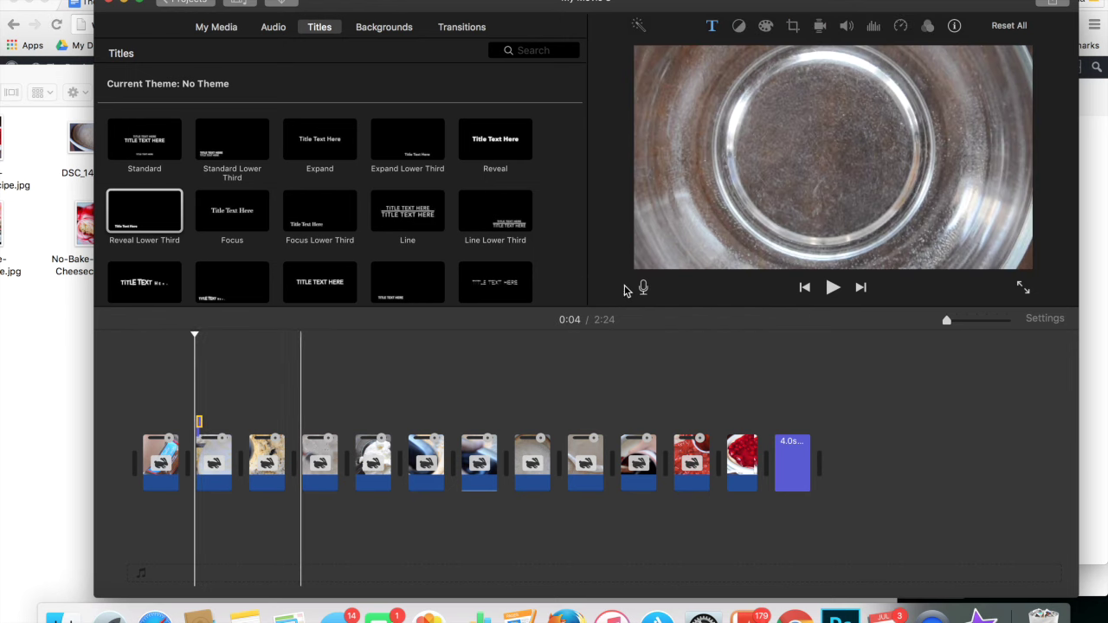
pyautogui.click(832, 287)
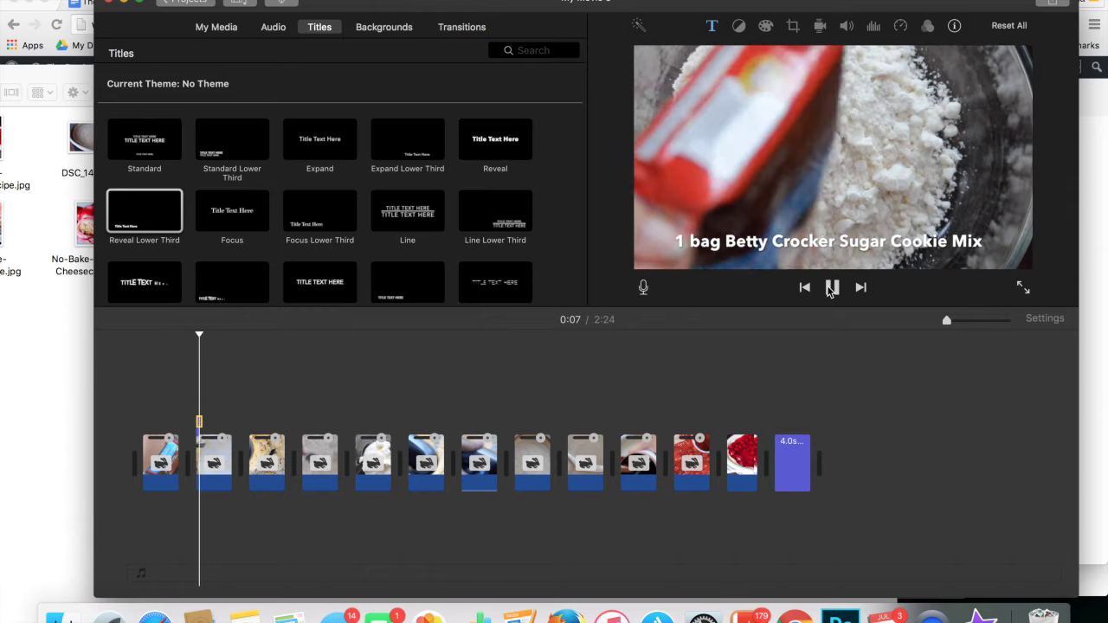
pyautogui.press('space')
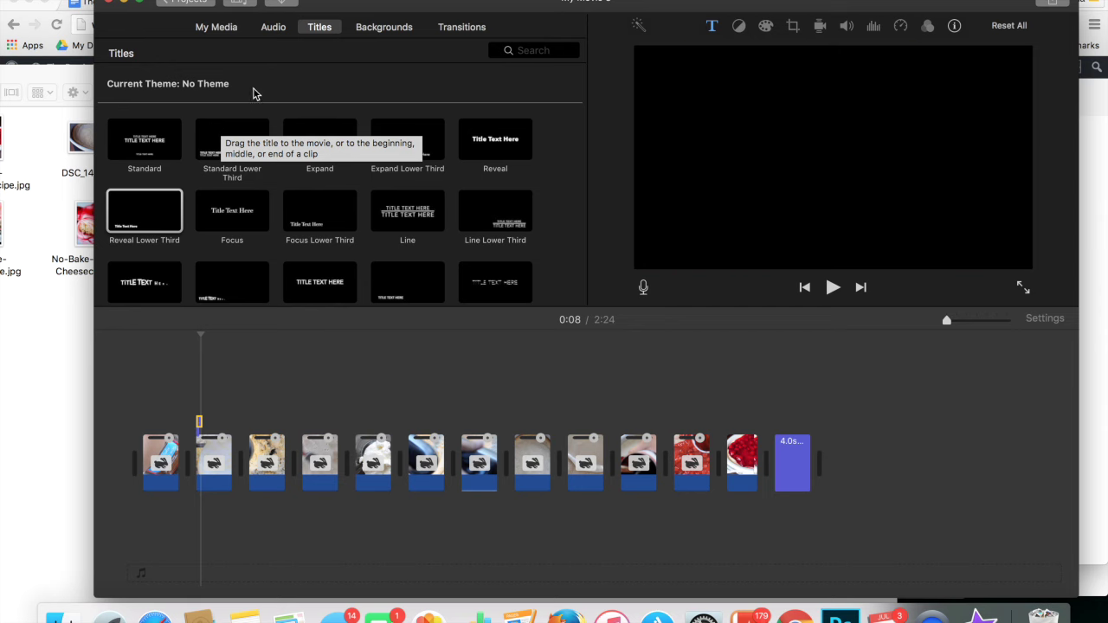
# Return to the project's media and scroll the browser toward the black Kitchen logo clip.
pyautogui.click(231, 30)
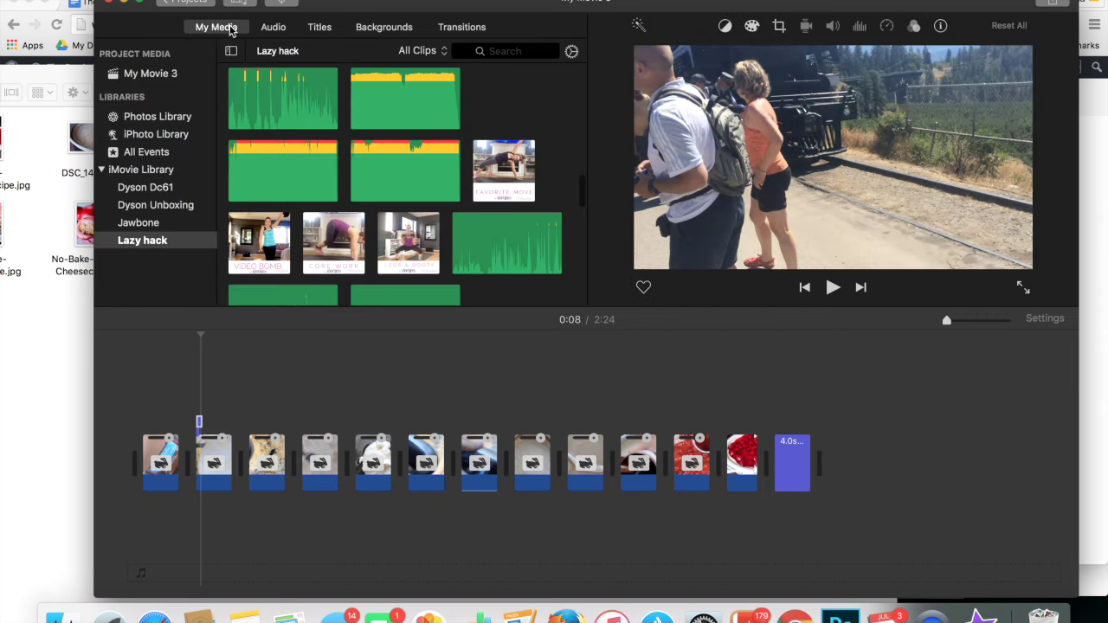
pyautogui.scroll(10, 363, 205)
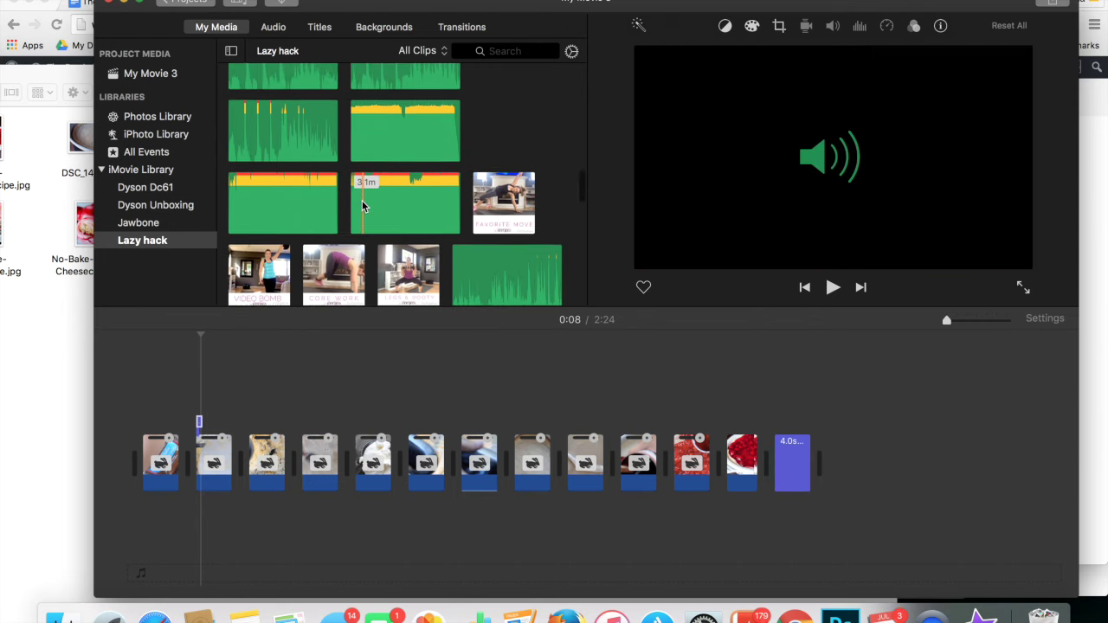
pyautogui.scroll(-10, 362, 205)
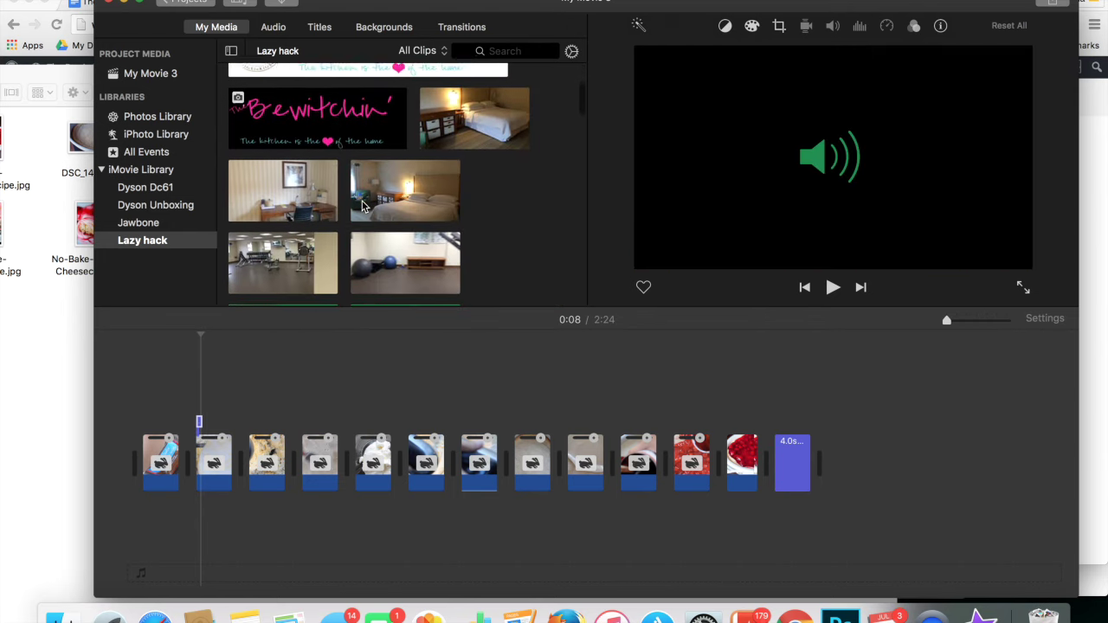
pyautogui.scroll(2, 362, 205)
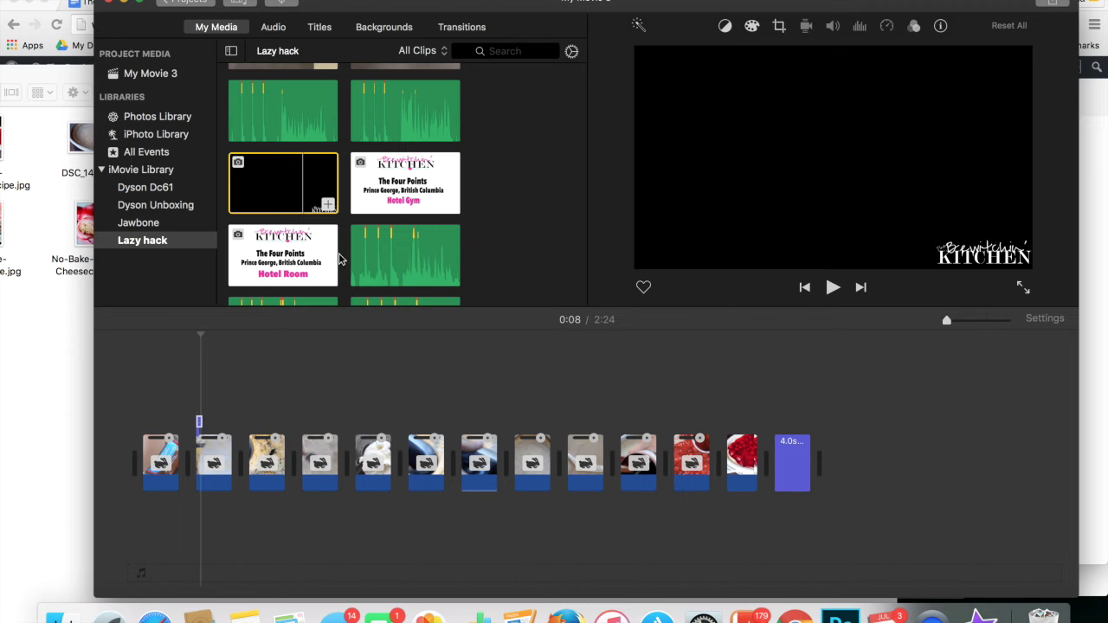
pyautogui.moveTo(272, 182); pyautogui.dragTo(123, 364)
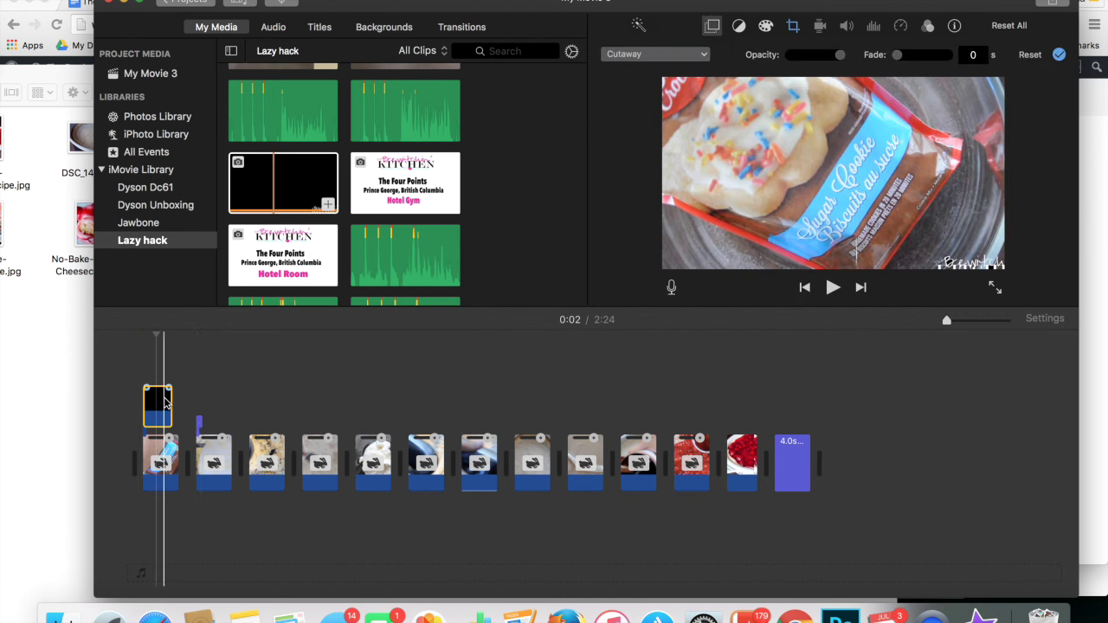
pyautogui.click(165, 404)
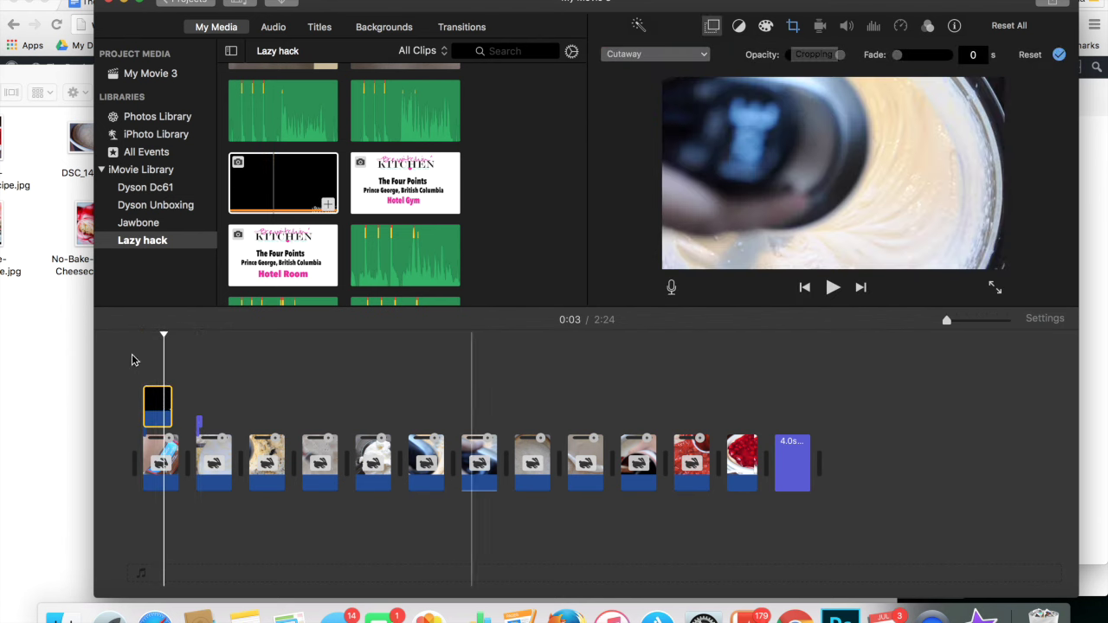
pyautogui.moveTo(165, 336); pyautogui.dragTo(89, 366)
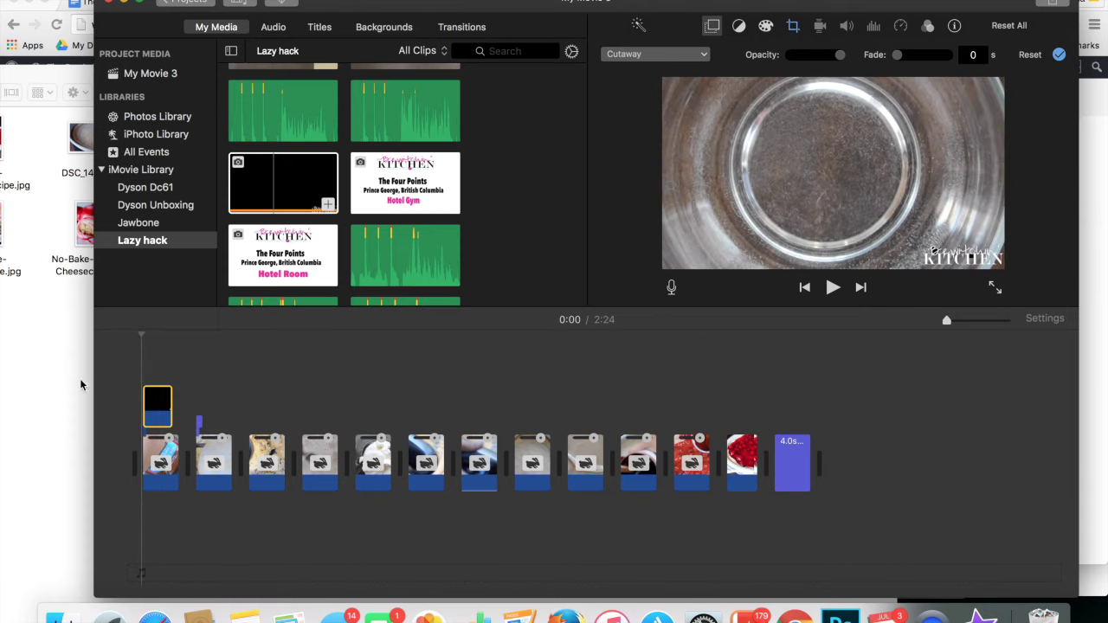
pyautogui.click(153, 401)
pyautogui.click(793, 26)
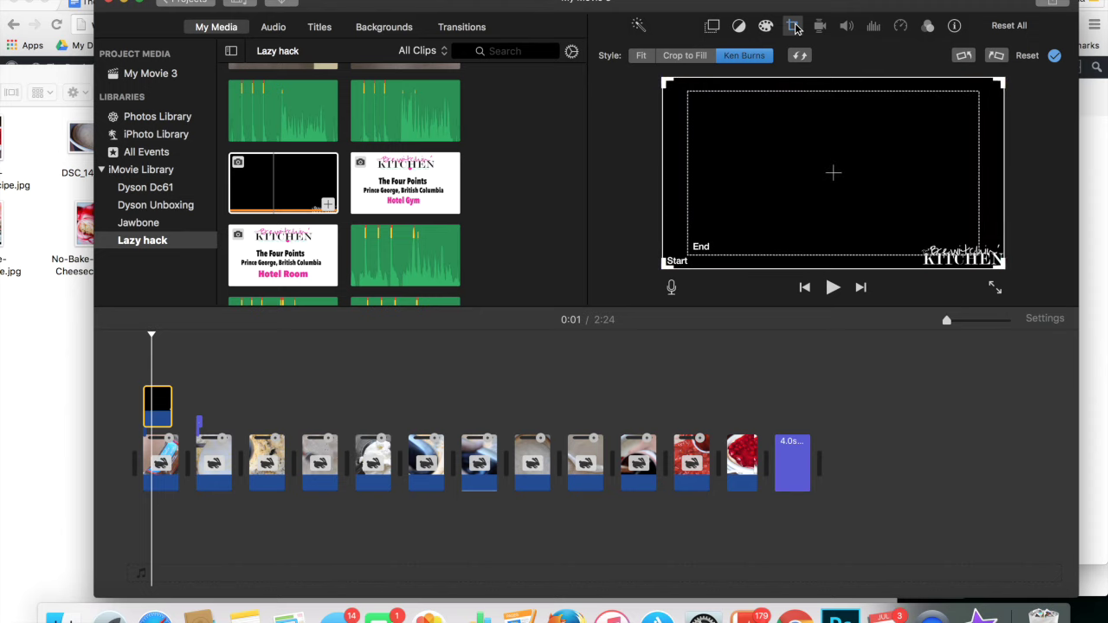
pyautogui.click(775, 217)
pyautogui.moveTo(687, 255); pyautogui.dragTo(655, 263)
pyautogui.moveTo(976, 97); pyautogui.dragTo(1002, 84)
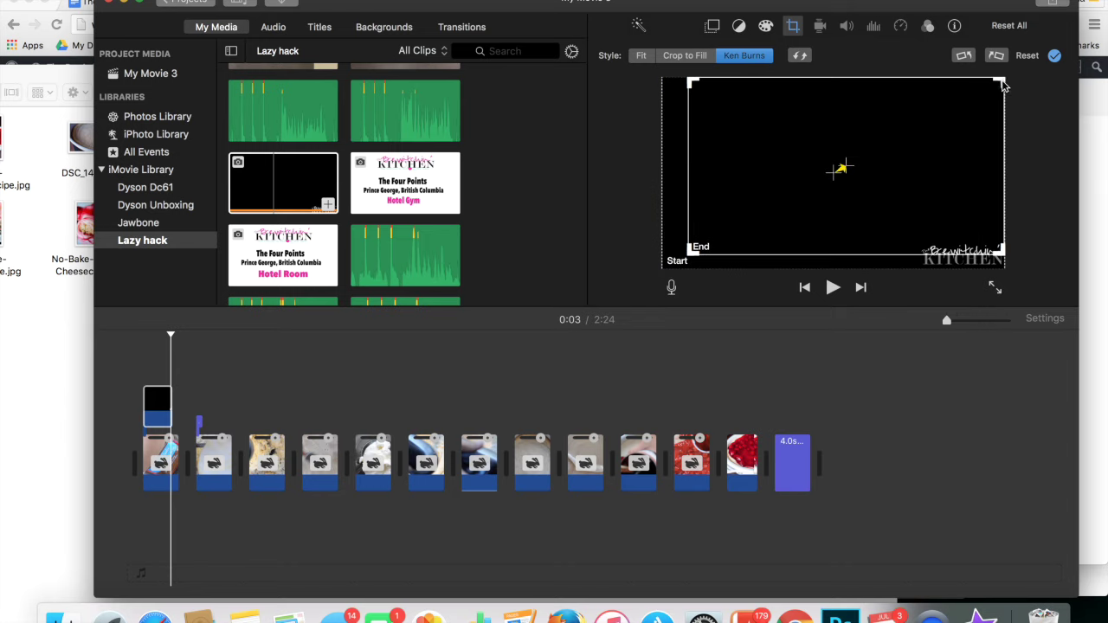
pyautogui.moveTo(695, 258); pyautogui.dragTo(662, 270)
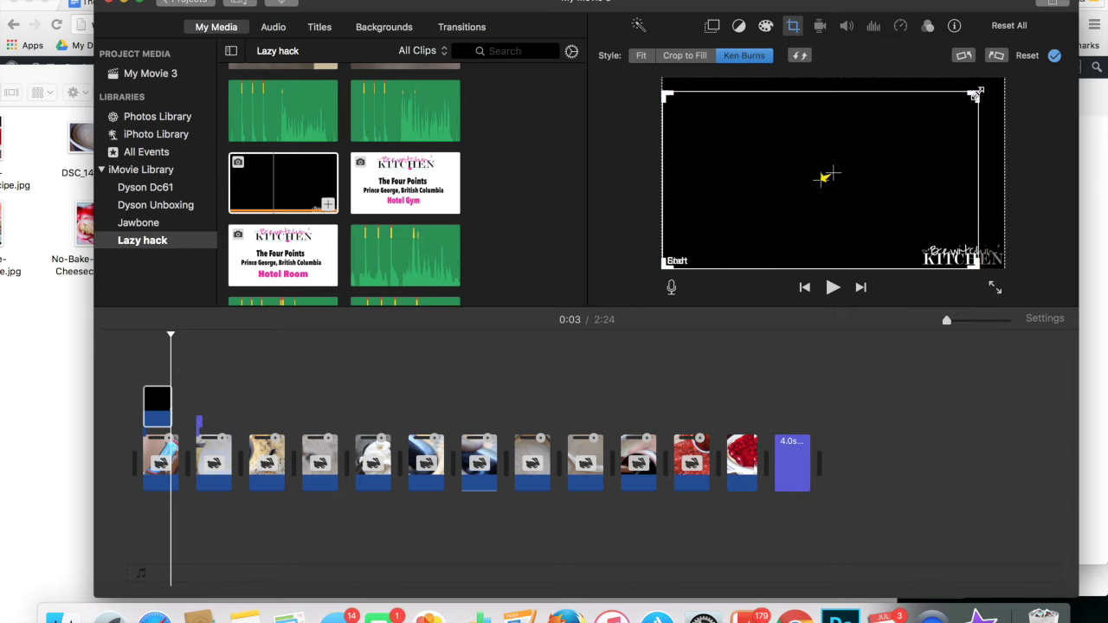
pyautogui.moveTo(976, 94); pyautogui.dragTo(1002, 79)
pyautogui.click(793, 26)
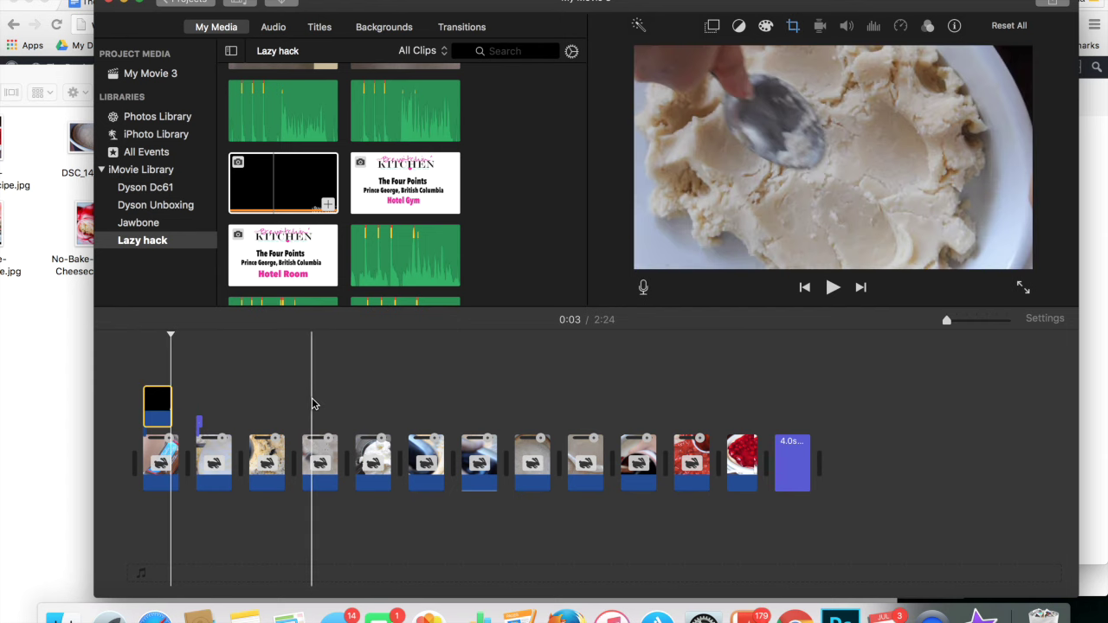
pyautogui.click(156, 414)
pyautogui.press('Delete')
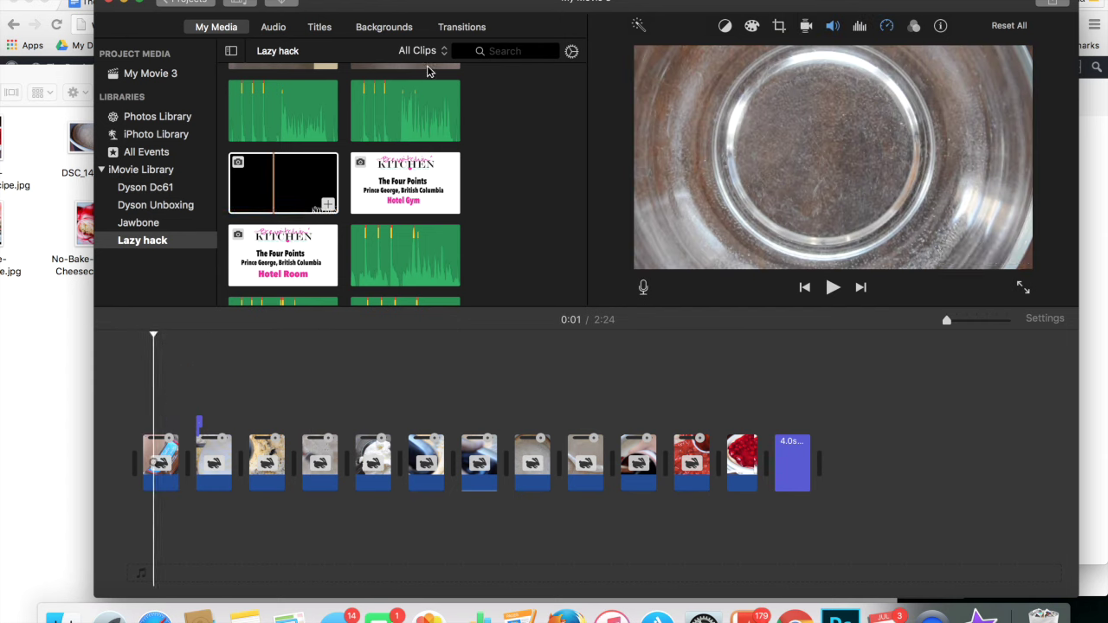
# Browse the Sound Effects Jingles list and preview Breakbeat Medium, then stop the preview.
pyautogui.click(276, 28)
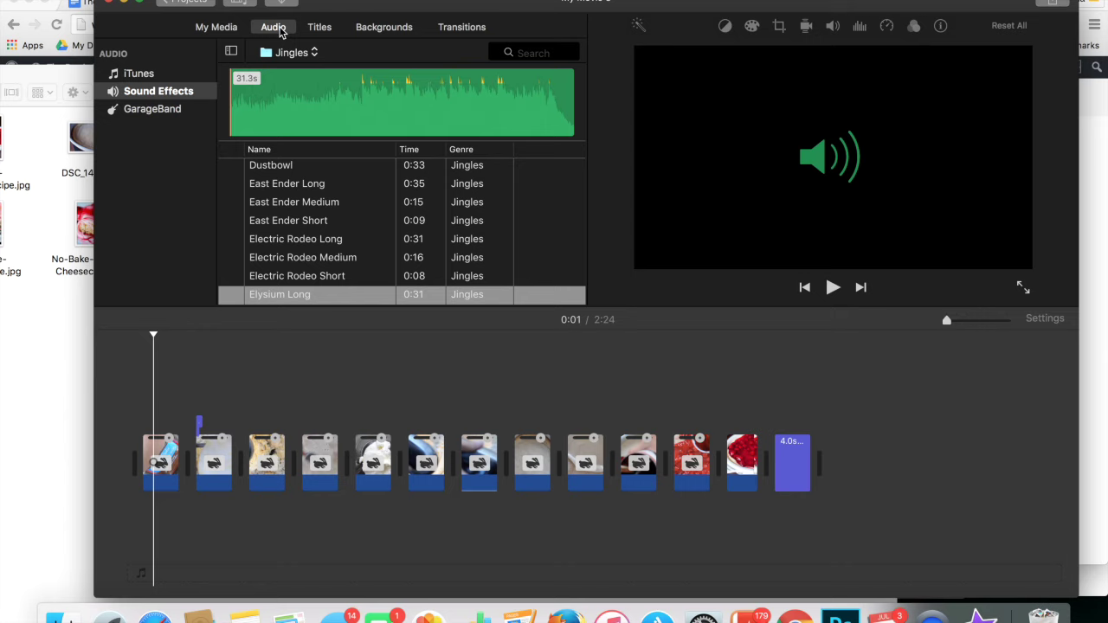
pyautogui.scroll(-2, 437, 216)
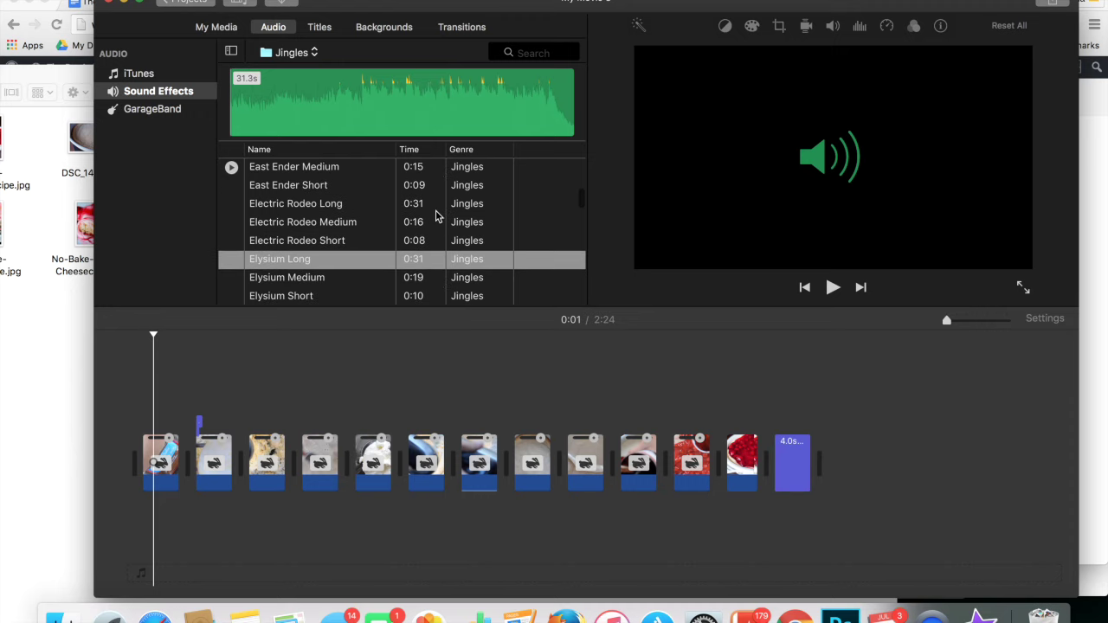
pyautogui.scroll(-1, 437, 217)
pyautogui.scroll(6, 407, 164)
pyautogui.scroll(3, 324, 234)
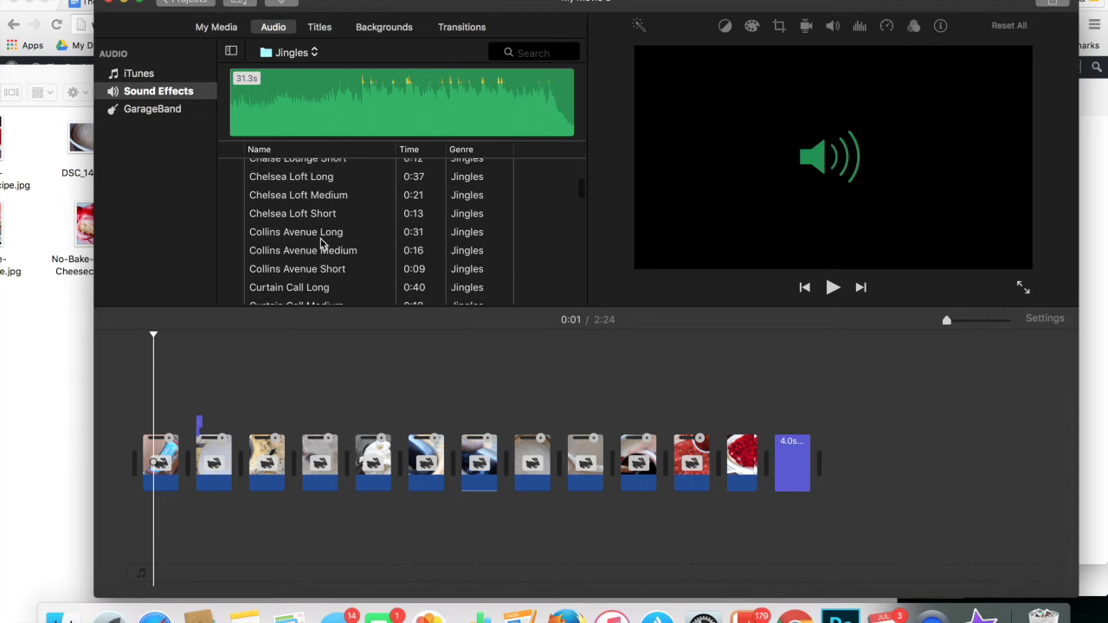
pyautogui.scroll(10, 320, 245)
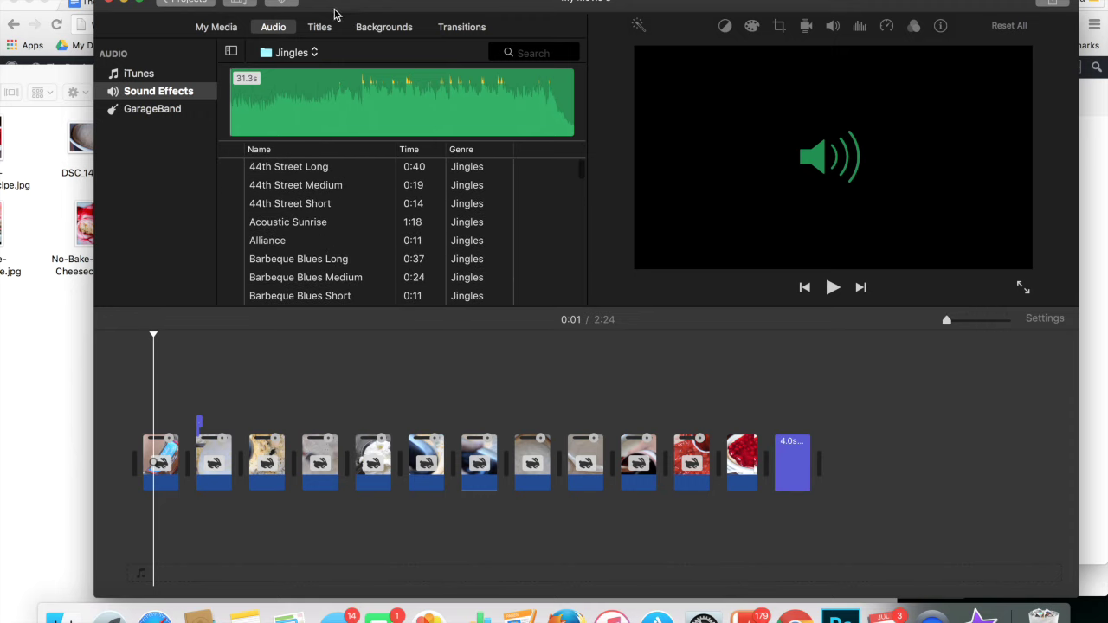
pyautogui.scroll(-5, 317, 244)
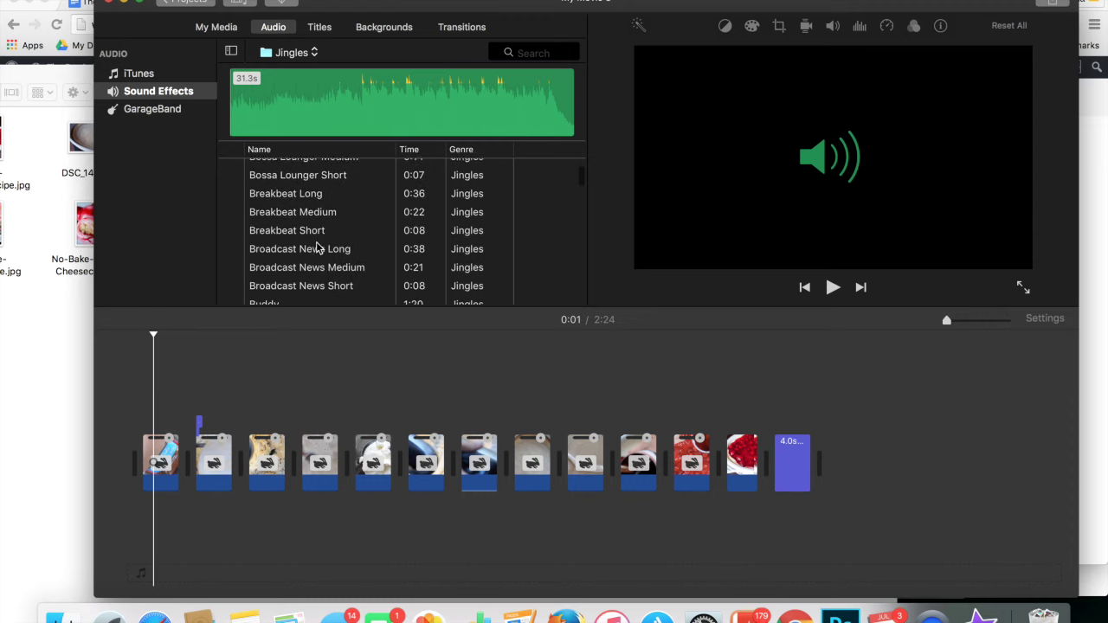
pyautogui.click(231, 208)
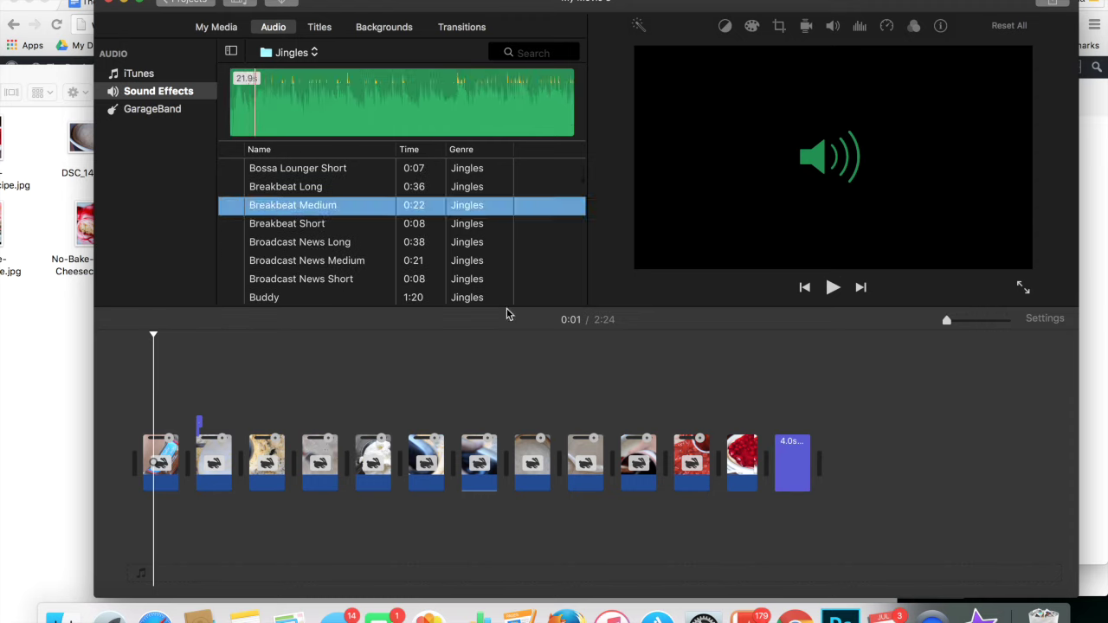
pyautogui.scroll(-15, 476, 222)
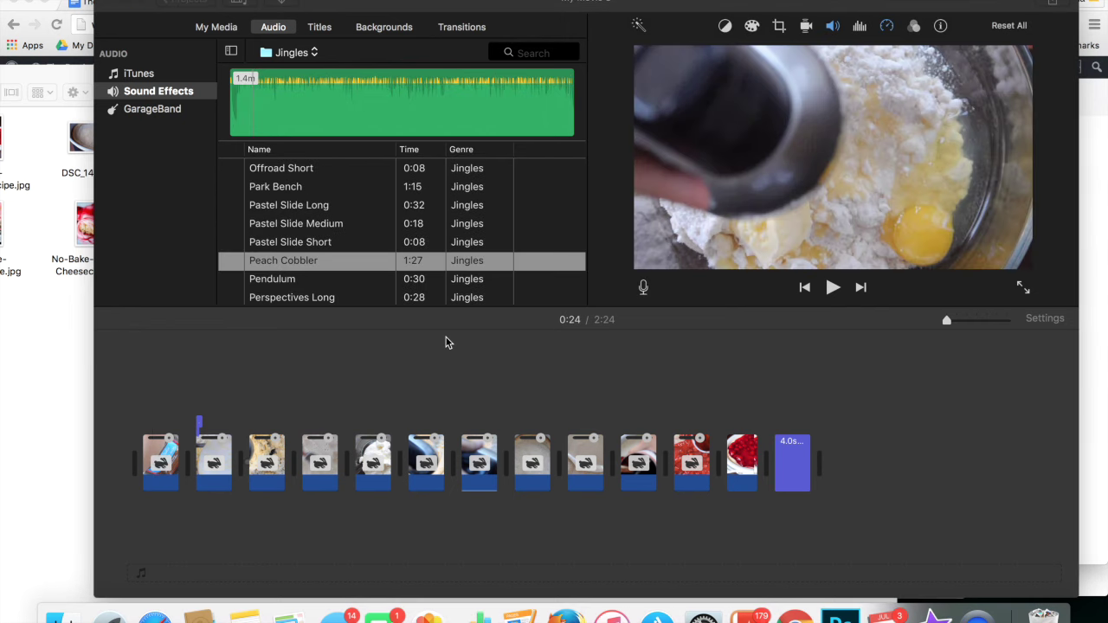
pyautogui.moveTo(340, 268)
pyautogui.moveTo(340, 268); pyautogui.dragTo(160, 465)
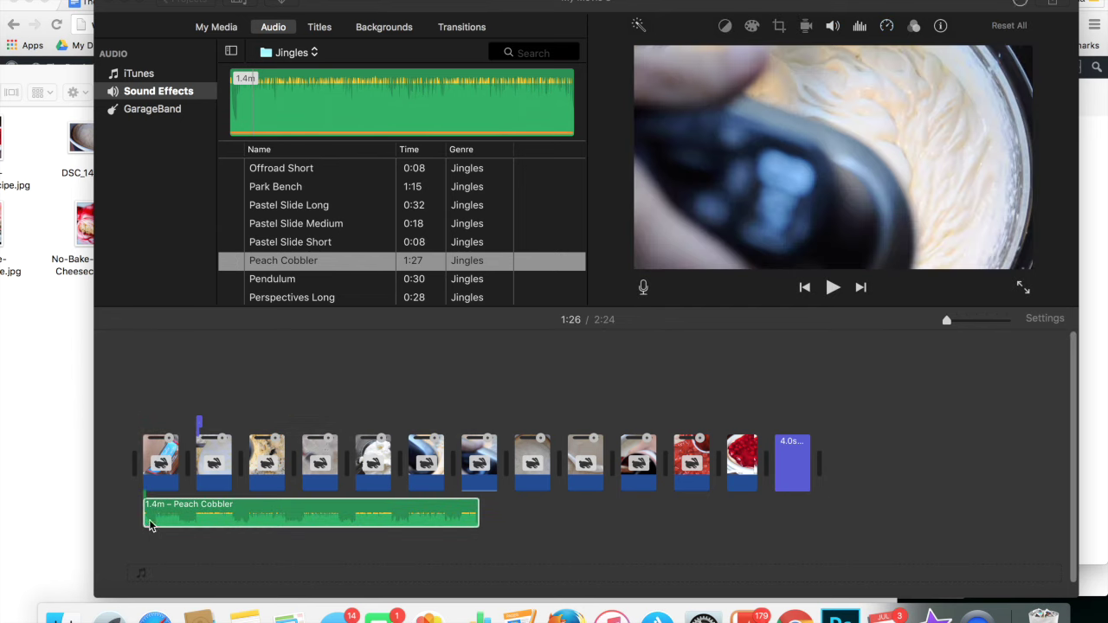
pyautogui.click(320, 513)
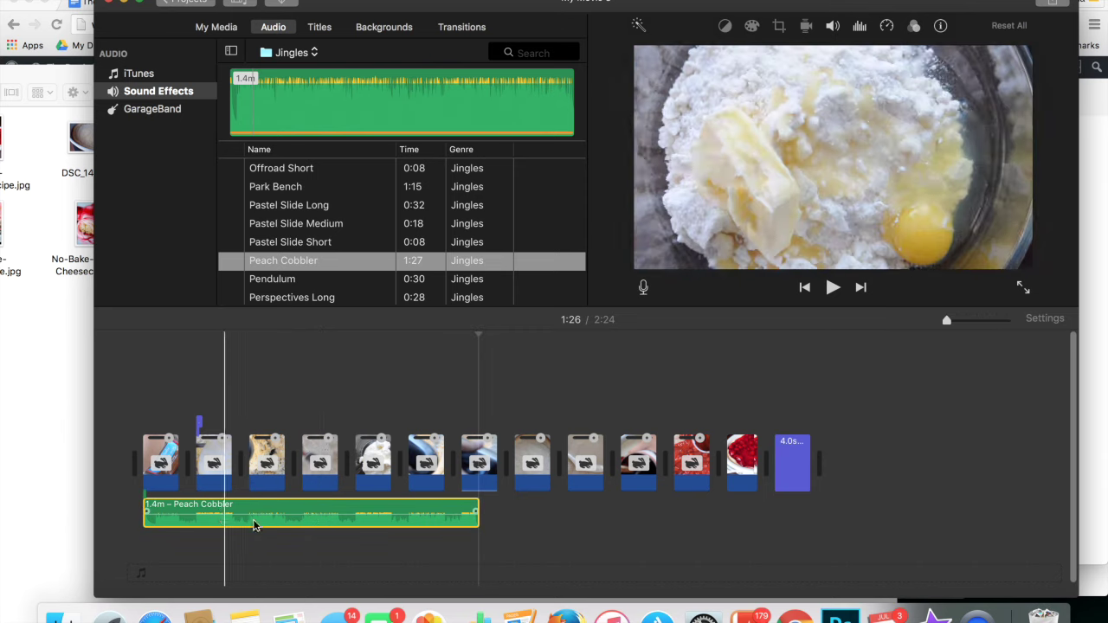
pyautogui.click(831, 27)
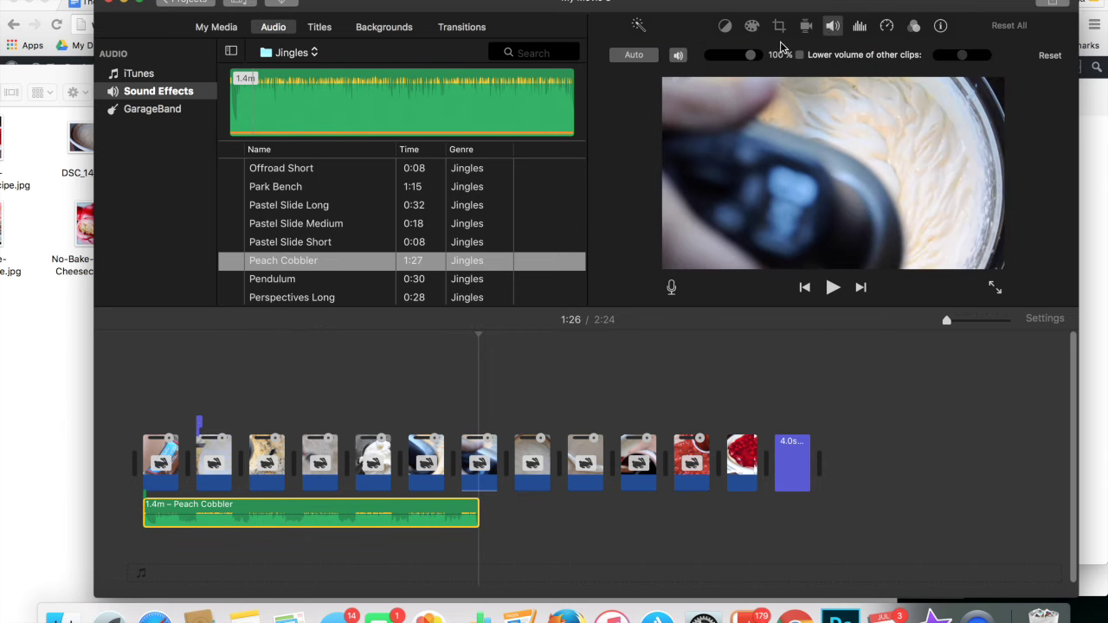
pyautogui.moveTo(750, 54); pyautogui.dragTo(733, 59)
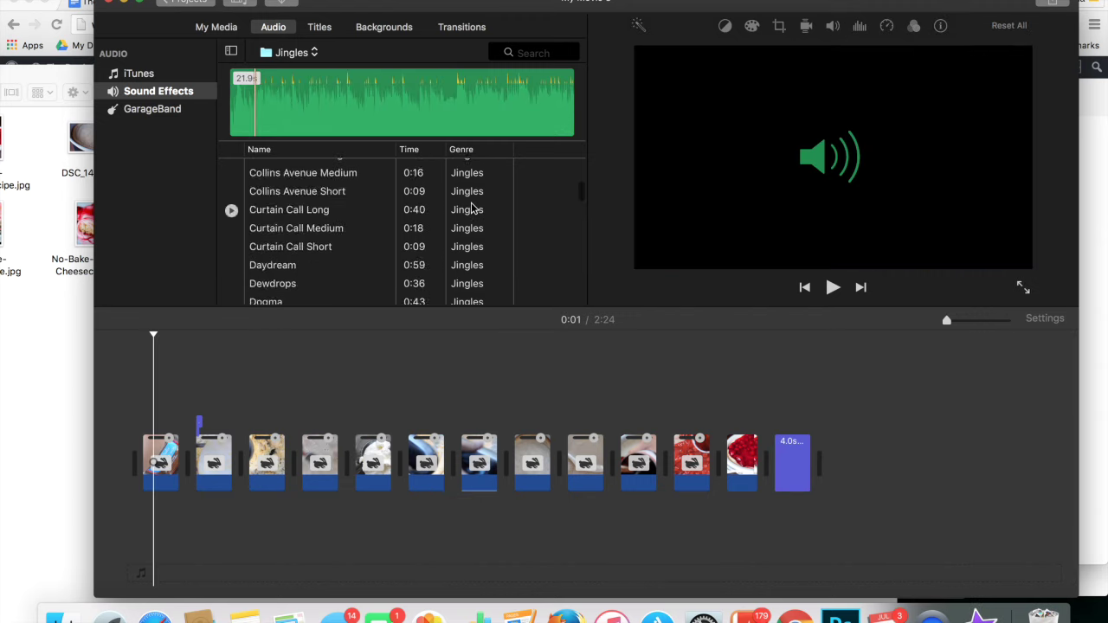
pyautogui.scroll(-15, 474, 208)
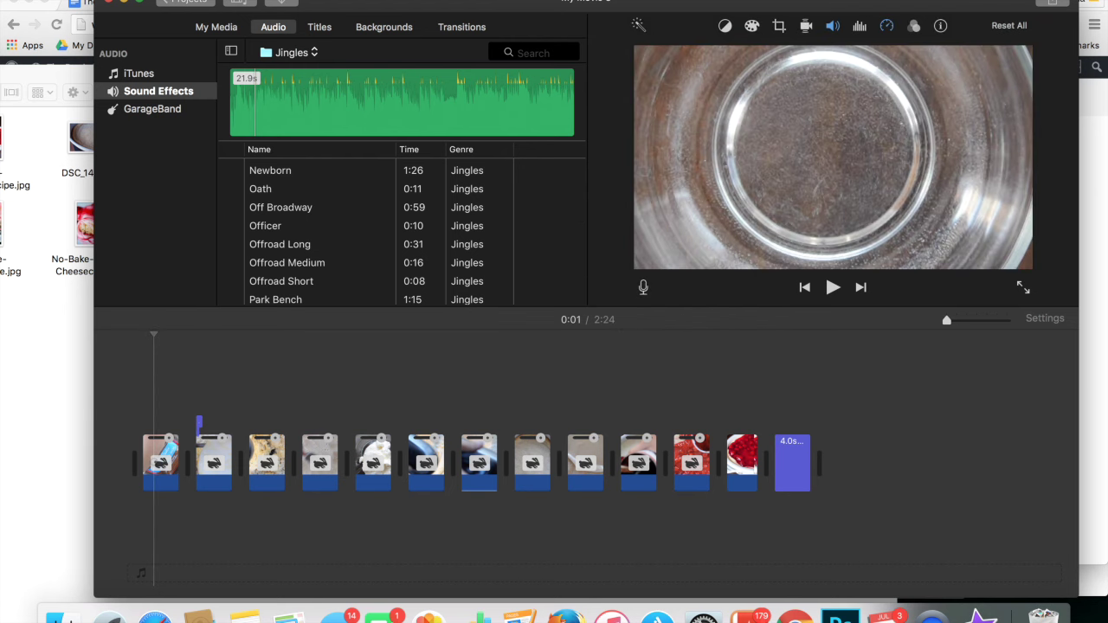
pyautogui.click(102, 0)
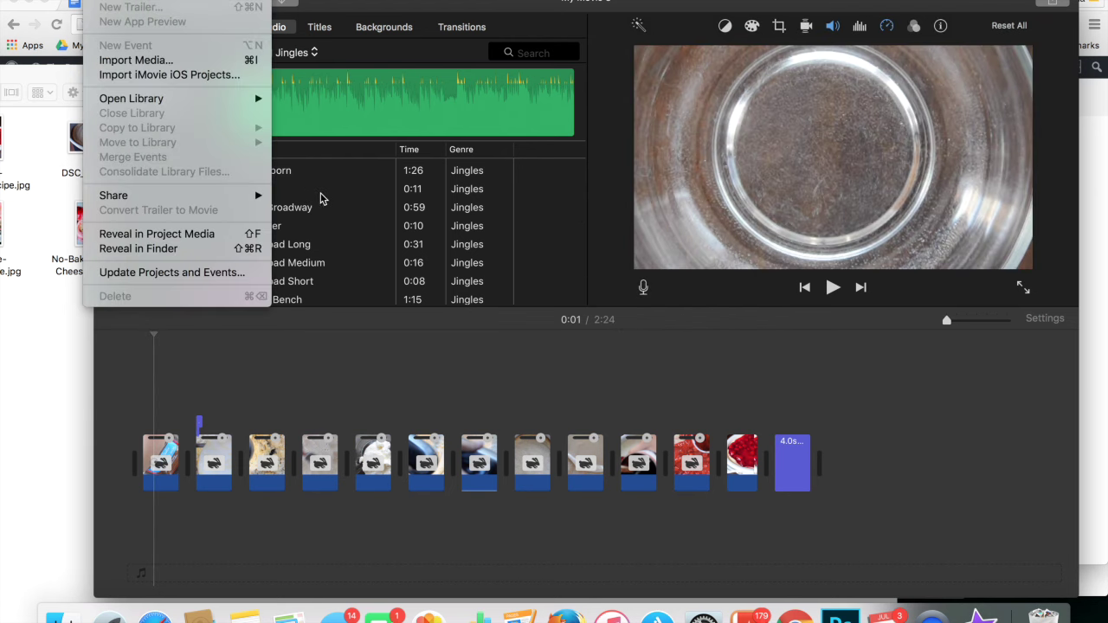
pyautogui.moveTo(251, 198)
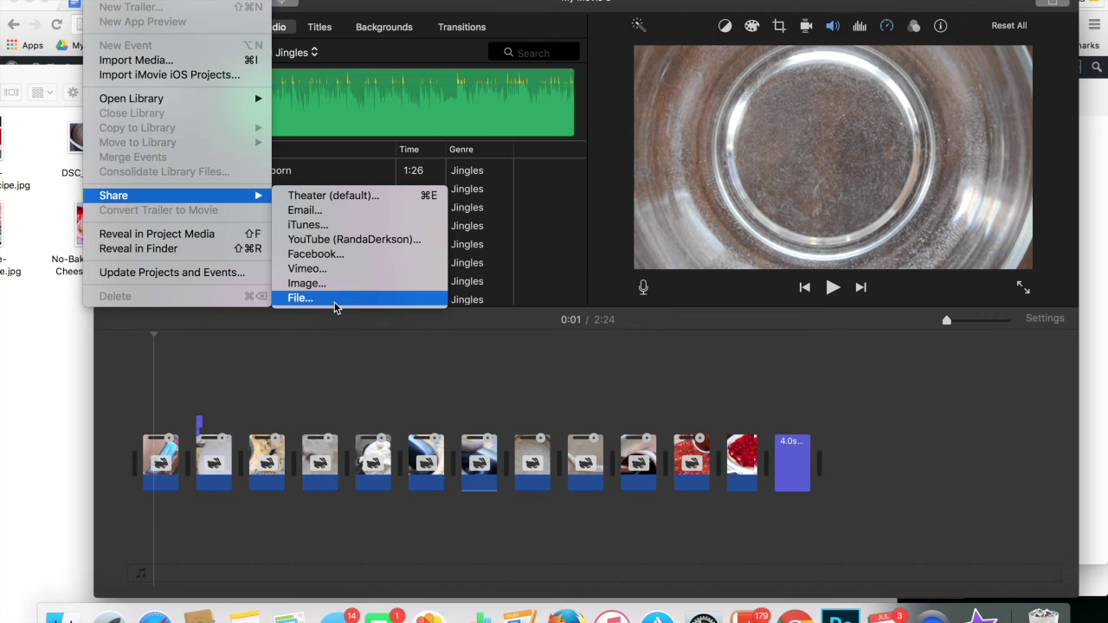
pyautogui.click(886, 433)
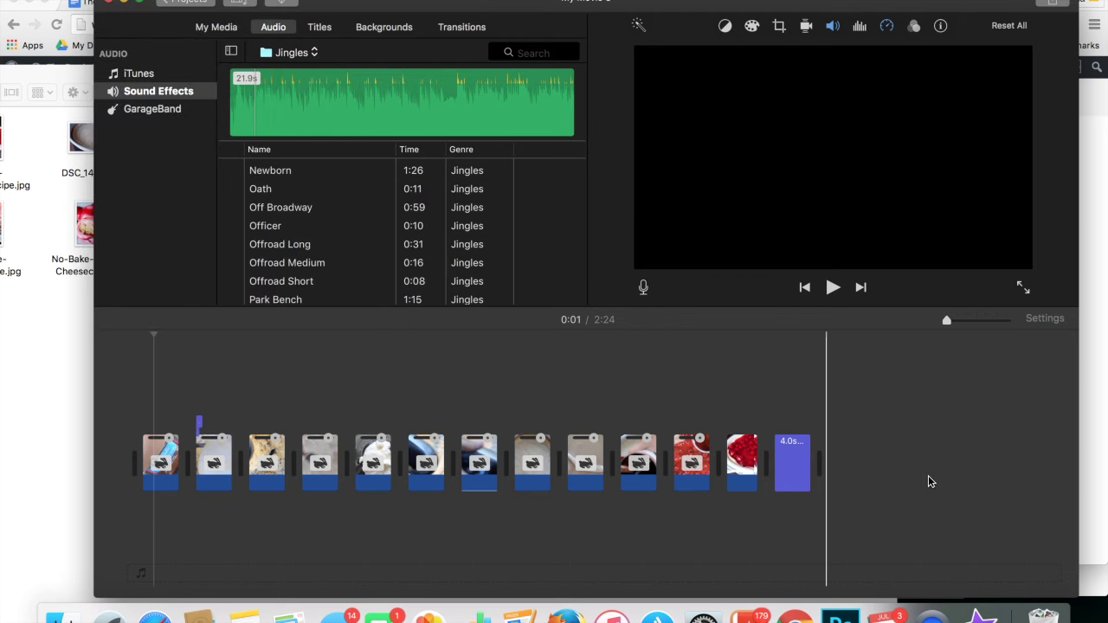
# Drag a selection rectangle across the timeline to select every clip in the 2:24 movie.
pyautogui.moveTo(865, 474); pyautogui.dragTo(171, 487)
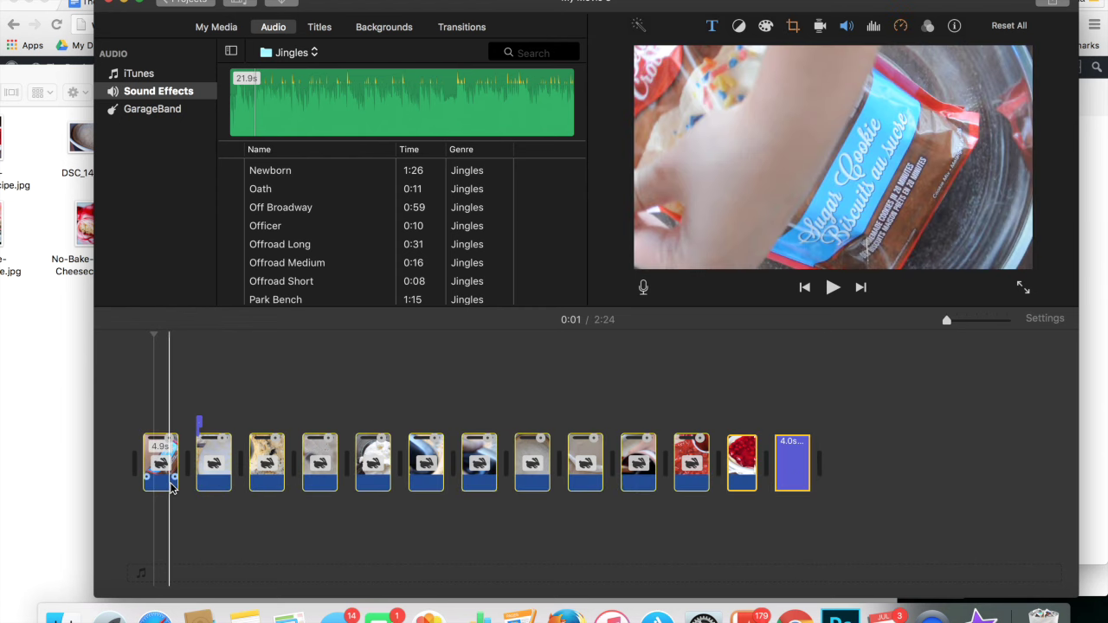